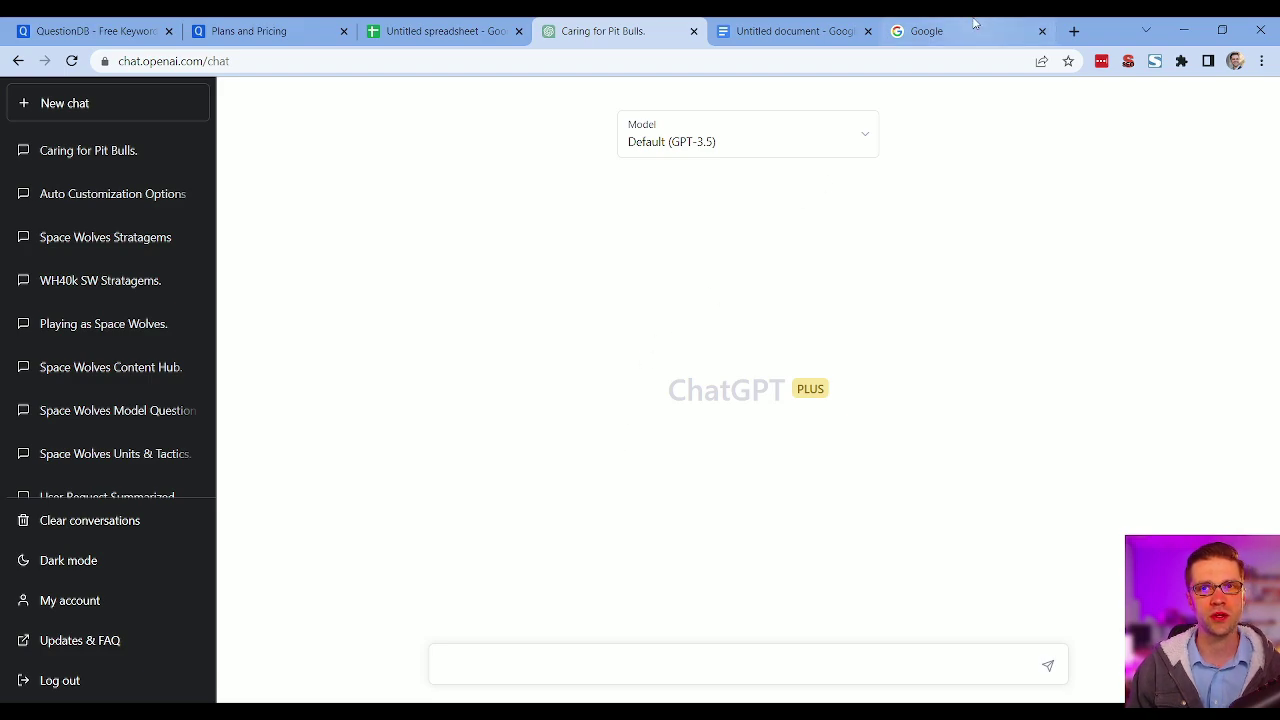
# - Search Google for 'chihuahua' to bring up the dog-breed overview panel
pyautogui.click(958, 28)
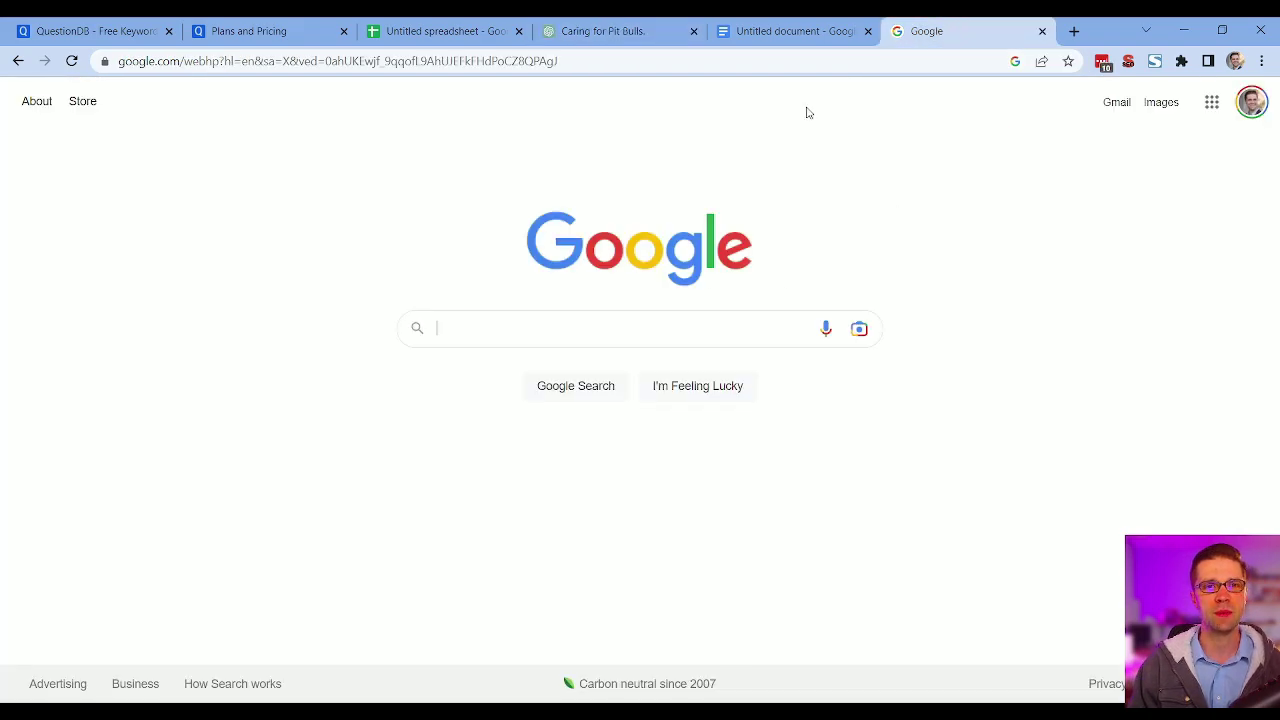
pyautogui.click(484, 331)
pyautogui.write('chi')
pyautogui.write('chi')
pyautogui.press('BackSpace')
pyautogui.press('BackSpace')
pyautogui.press('BackSpace')
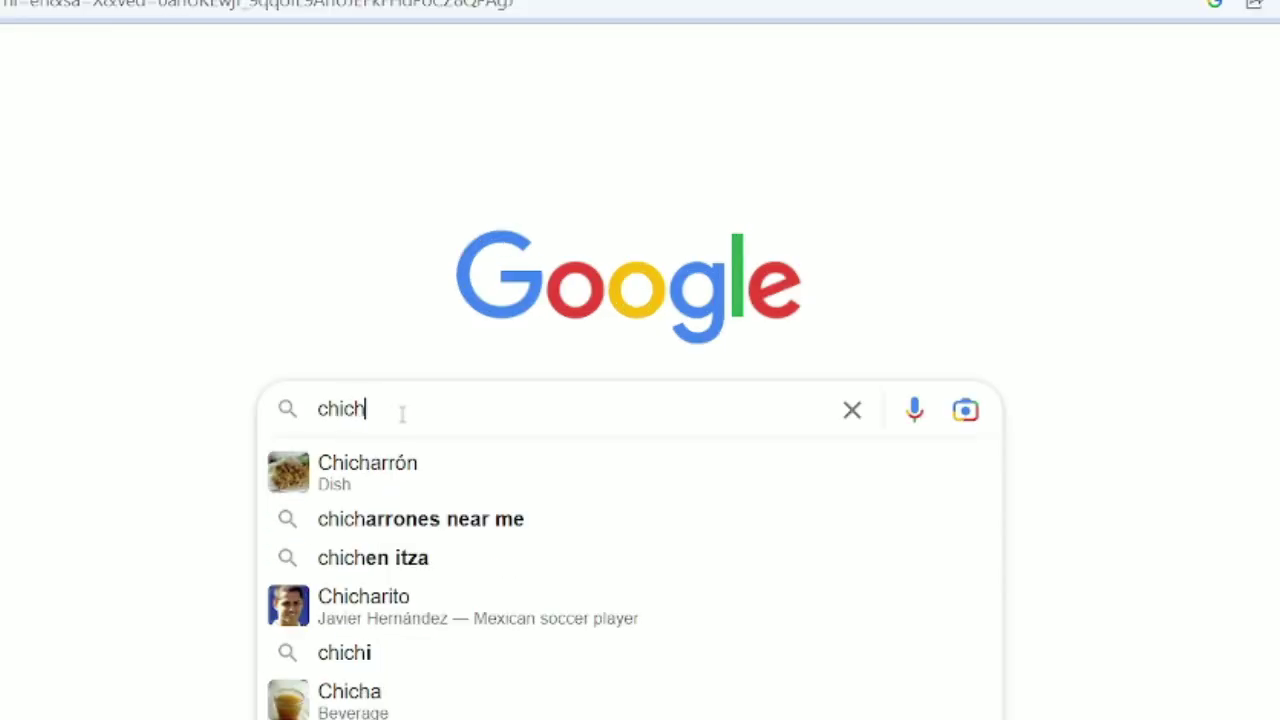
pyautogui.write('huahua')
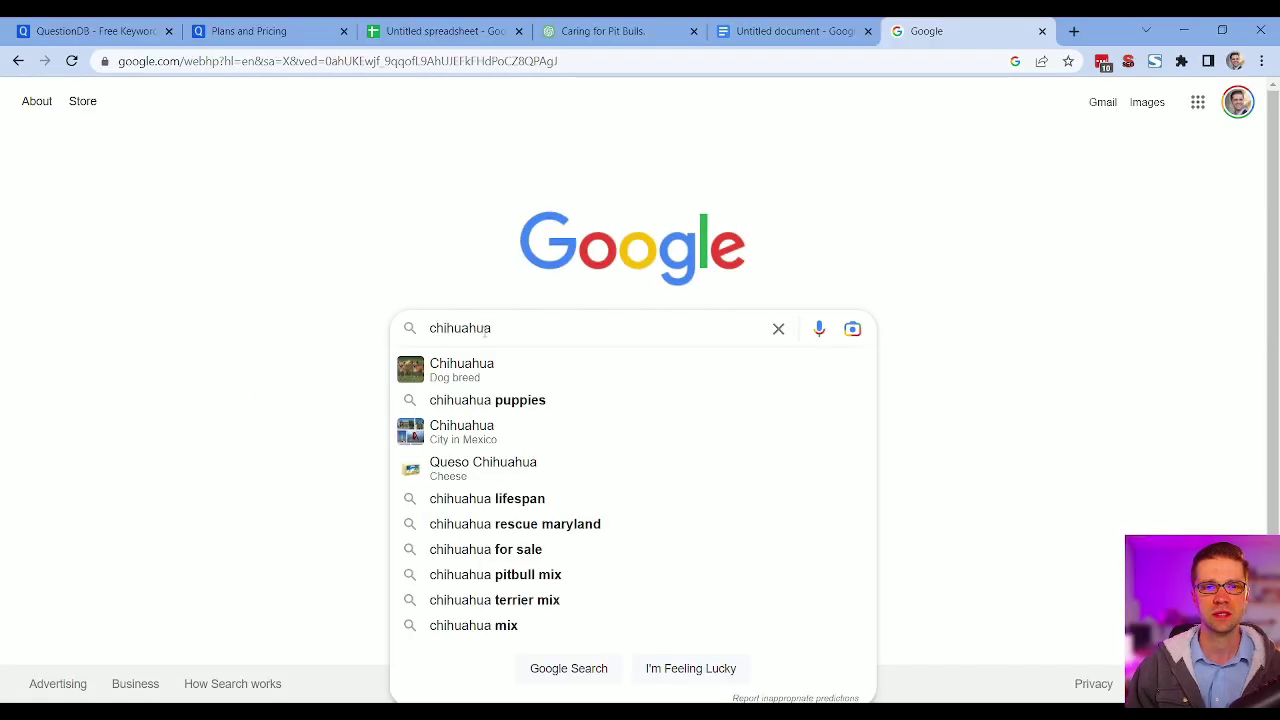
pyautogui.press('Return')
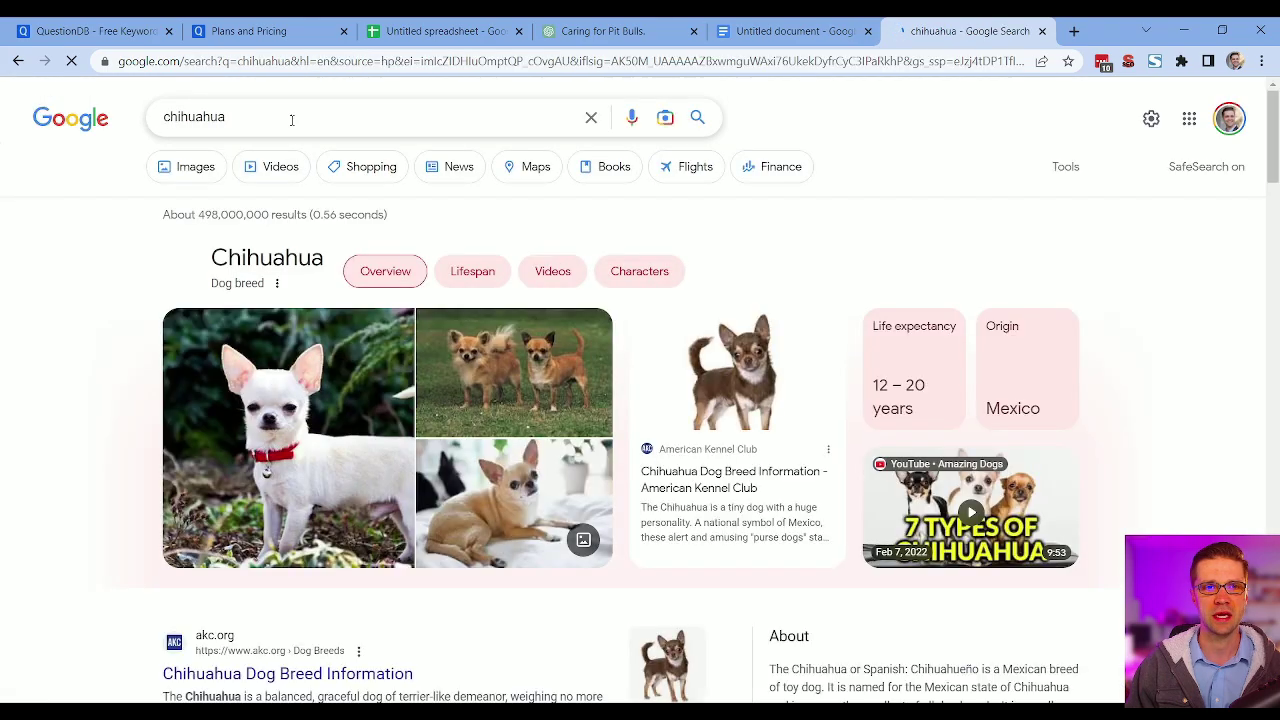
pyautogui.doubleClick(292, 119)
pyautogui.click(57, 291)
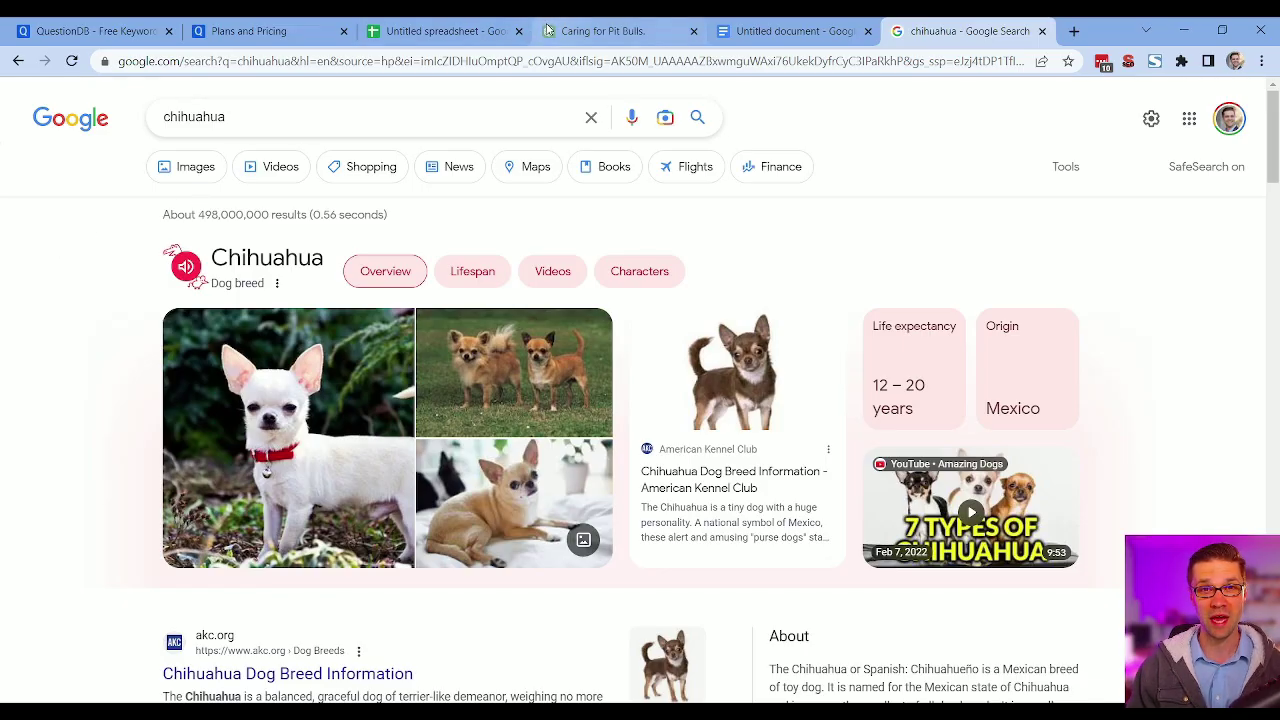
# - Ask ChatGPT for 7 chihuahua categories that would help owners understand their dogs
pyautogui.click(600, 31)
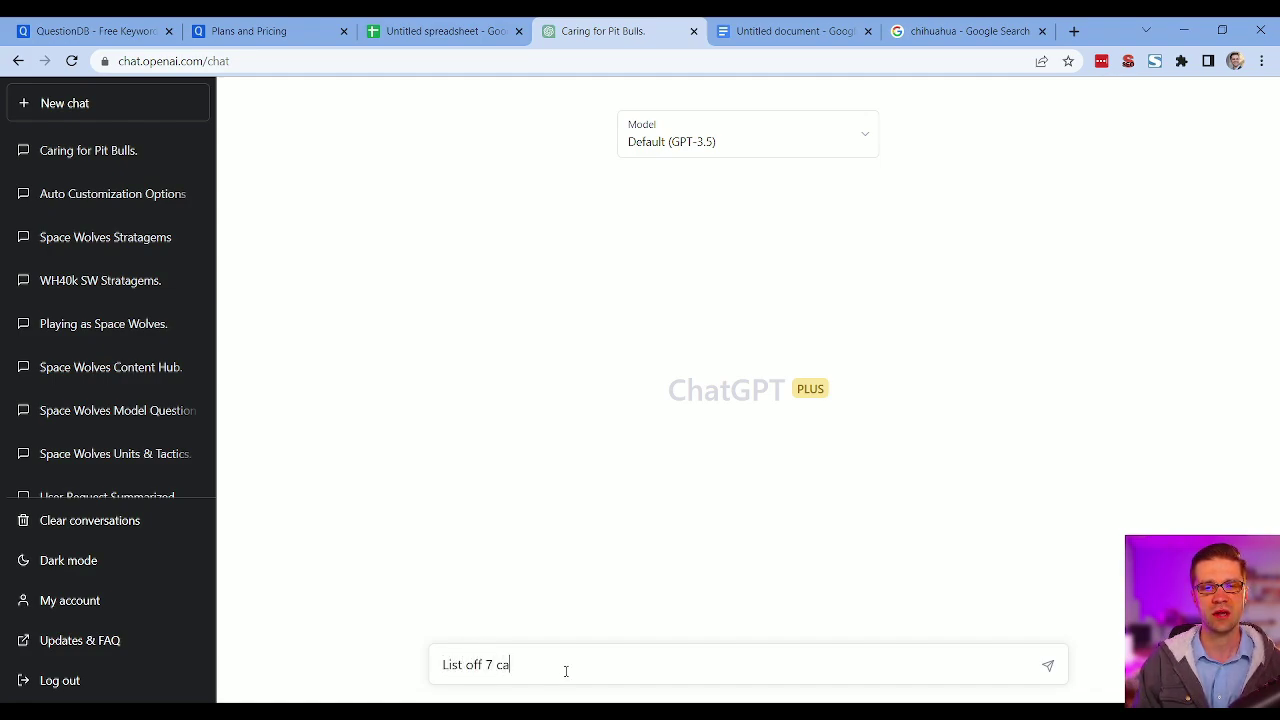
pyautogui.write('tegories regarding chihuahua')
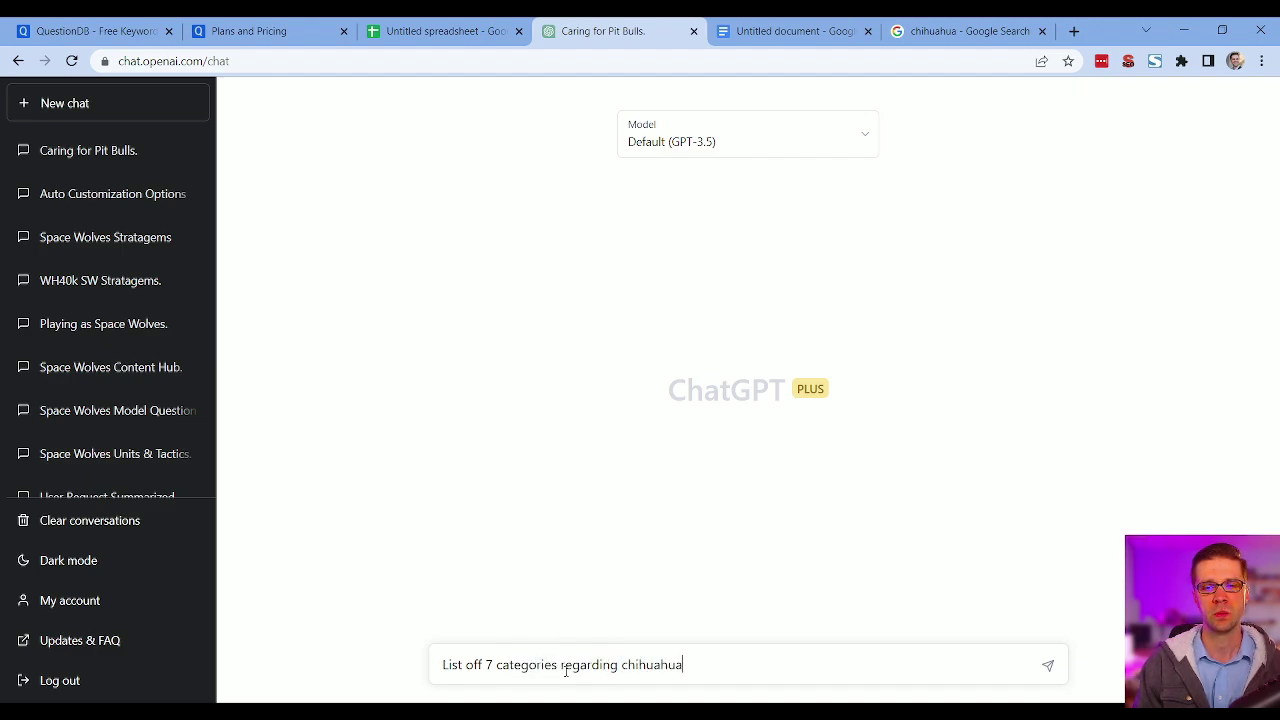
pyautogui.write('s that would be helpful for owners')
pyautogui.write(' to udnerstanding. i')
pyautogui.write("'m writing")
pyautogui.write(' articles on chihuahuas')
pyautogui.press('Return')
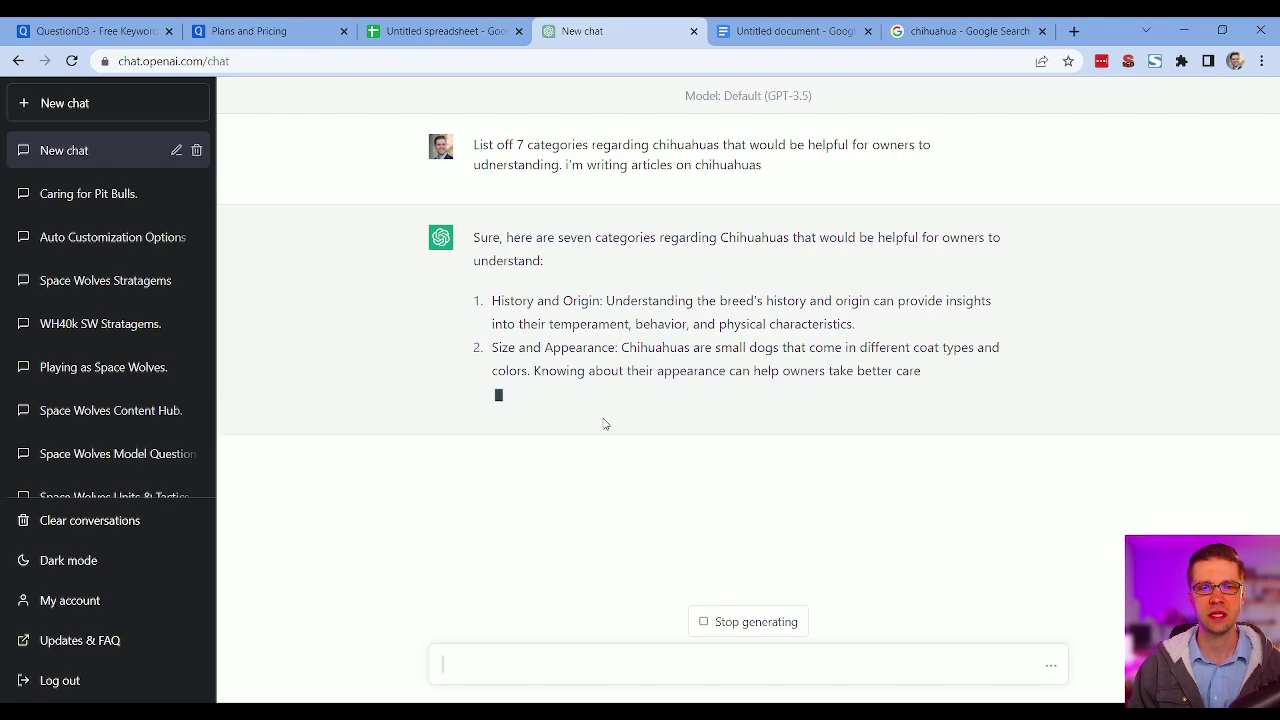
# - Generate a QuestionDB question report for the topic 'chihuahua'
pyautogui.click(60, 31)
pyautogui.click(489, 370)
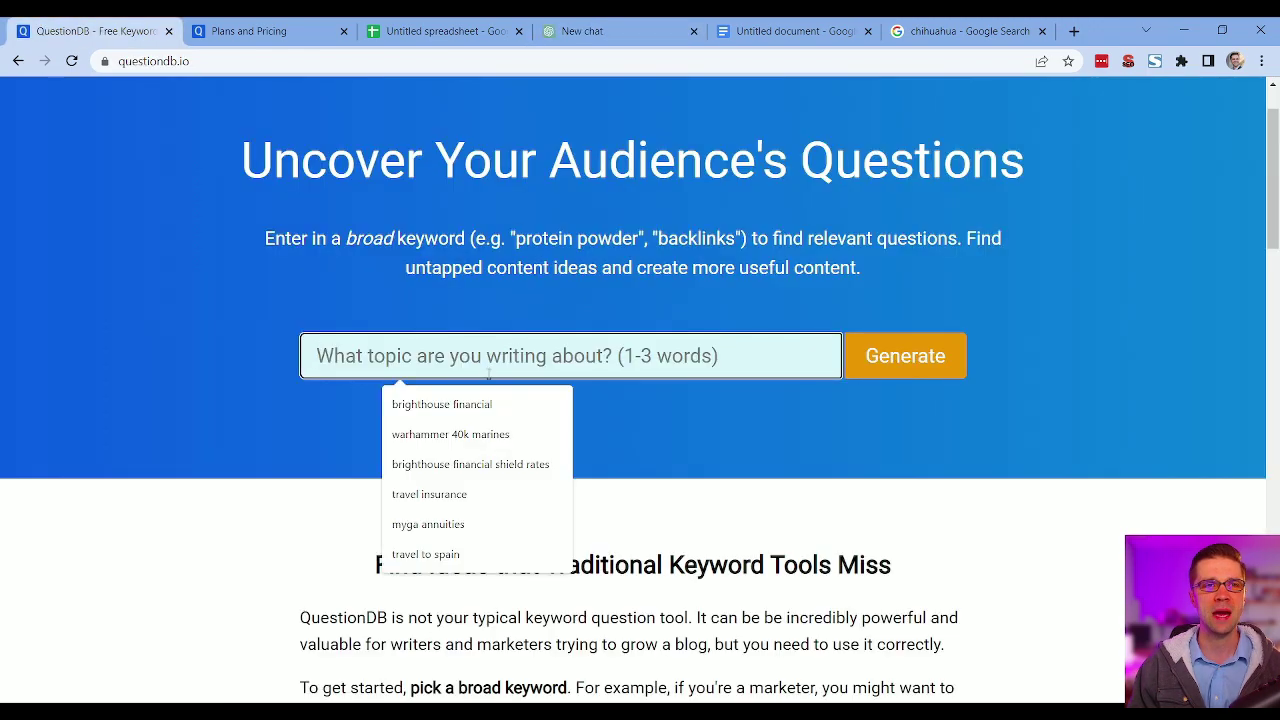
pyautogui.doubleClick(268, 62)
pyautogui.click(378, 356)
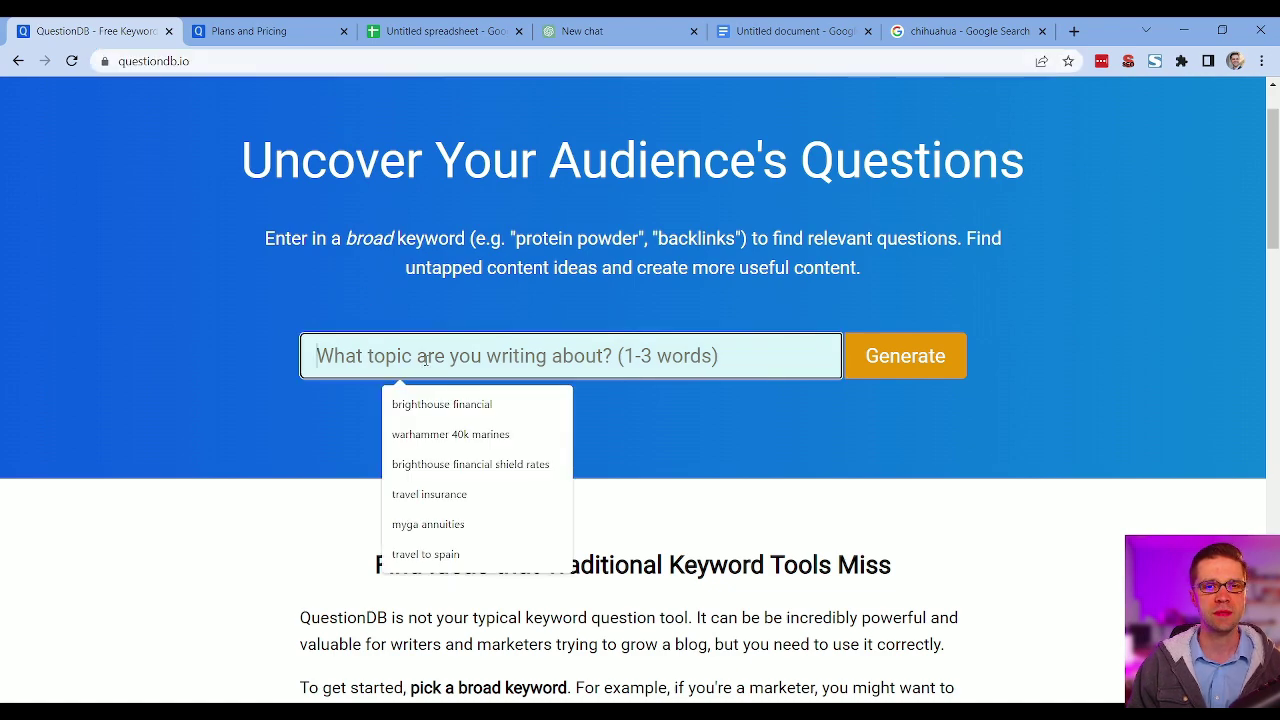
pyautogui.write('chihuahua')
pyautogui.press('Return')
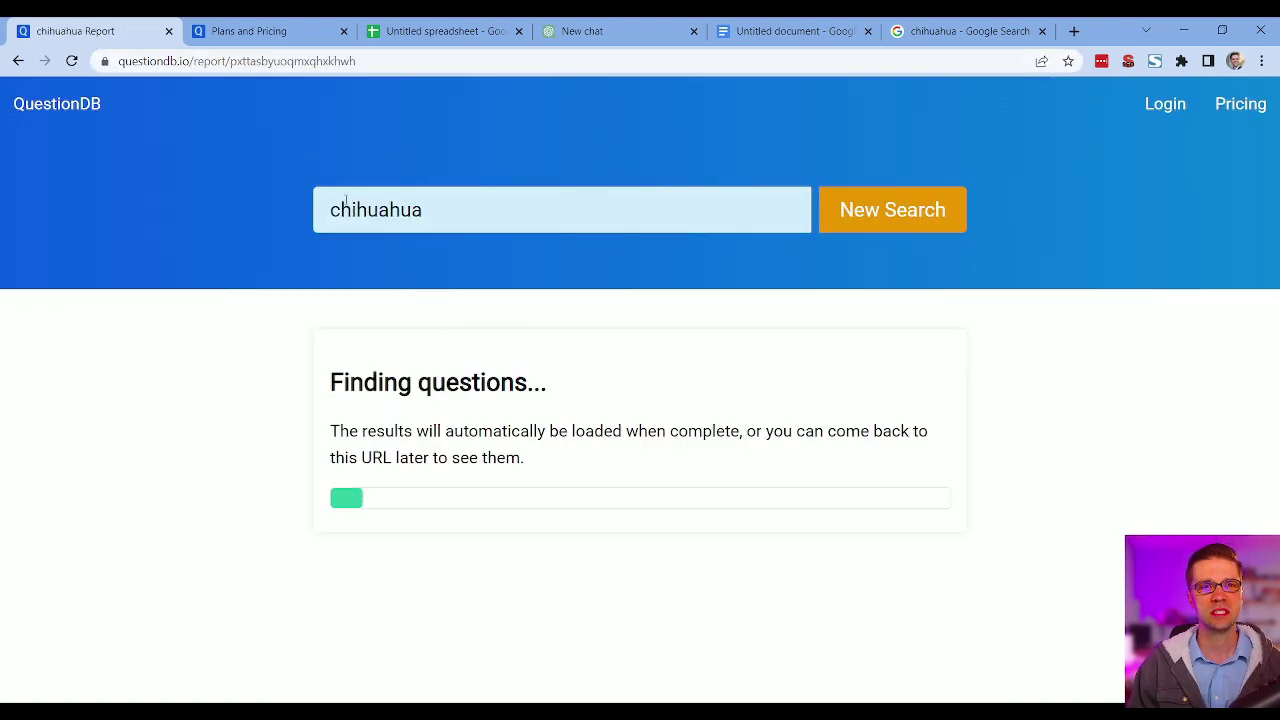
# - Glance at QuestionDB pricing, then select the question 'my dog is a little chihuahua is that way overpriced'
pyautogui.click(254, 31)
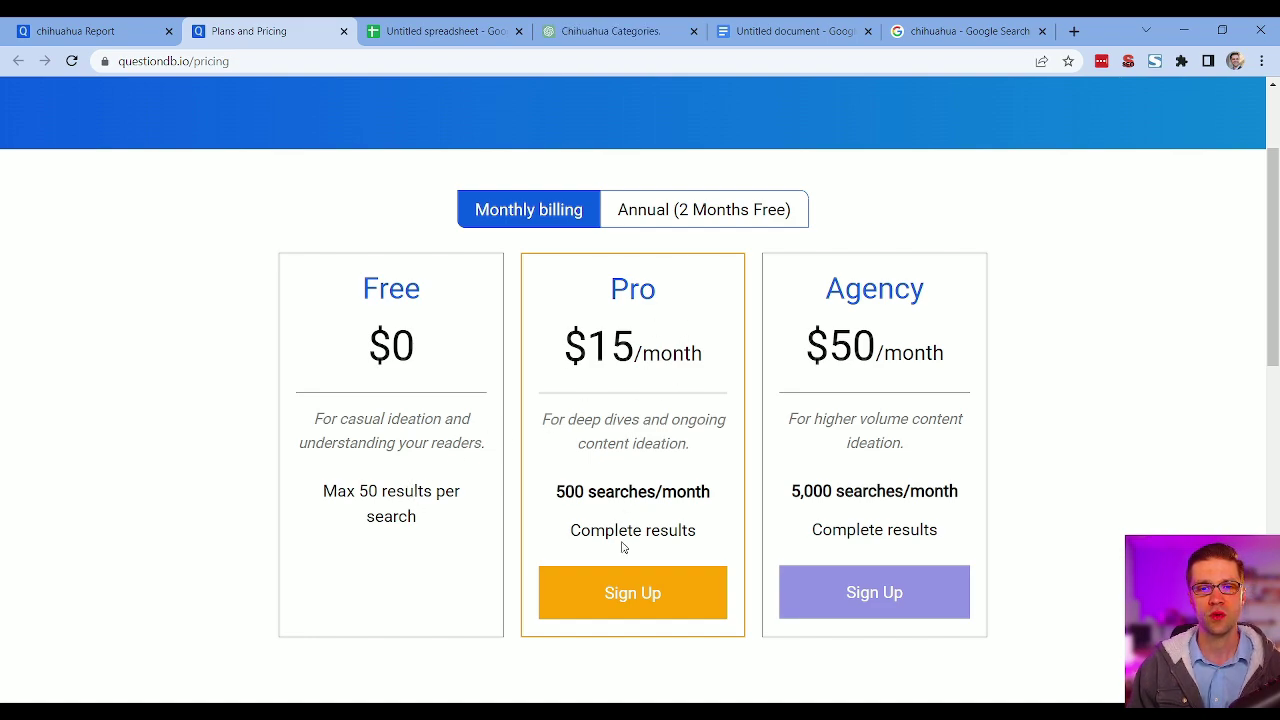
pyautogui.scroll(2, 591, 490)
pyautogui.hotkey('ctrl', 'shift', 'Tab')
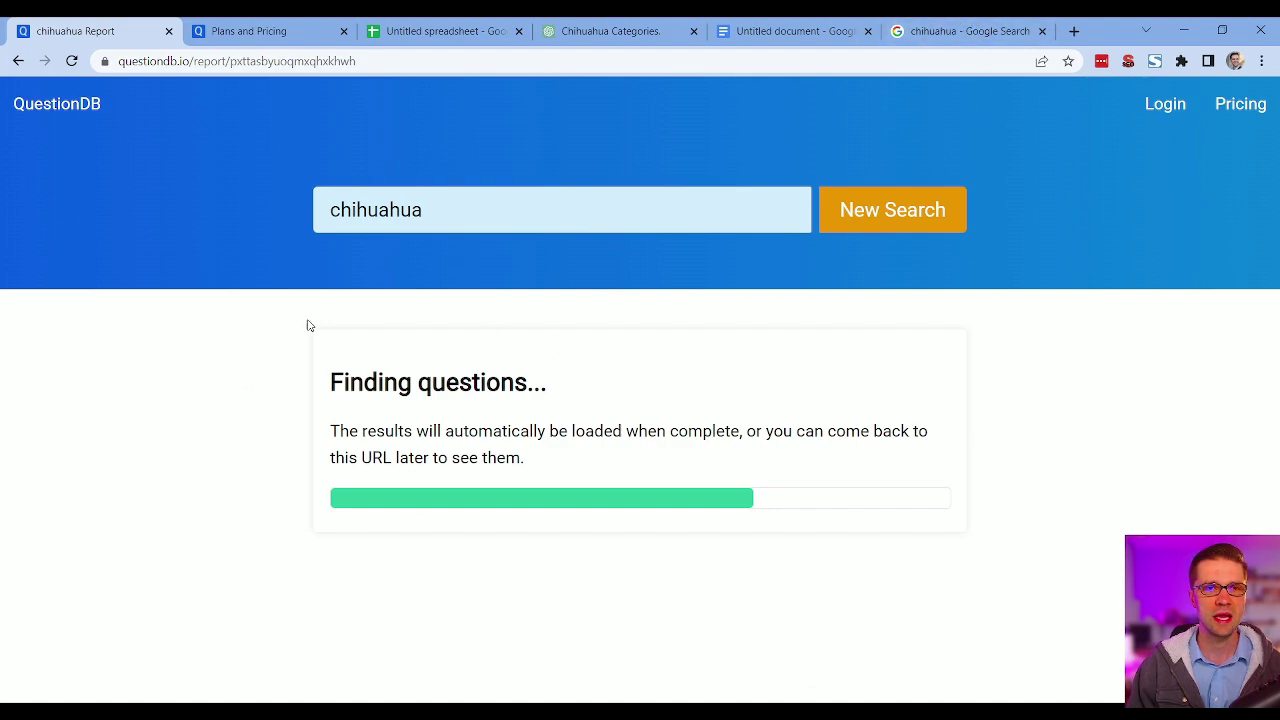
pyautogui.doubleClick(459, 220)
pyautogui.click(254, 406)
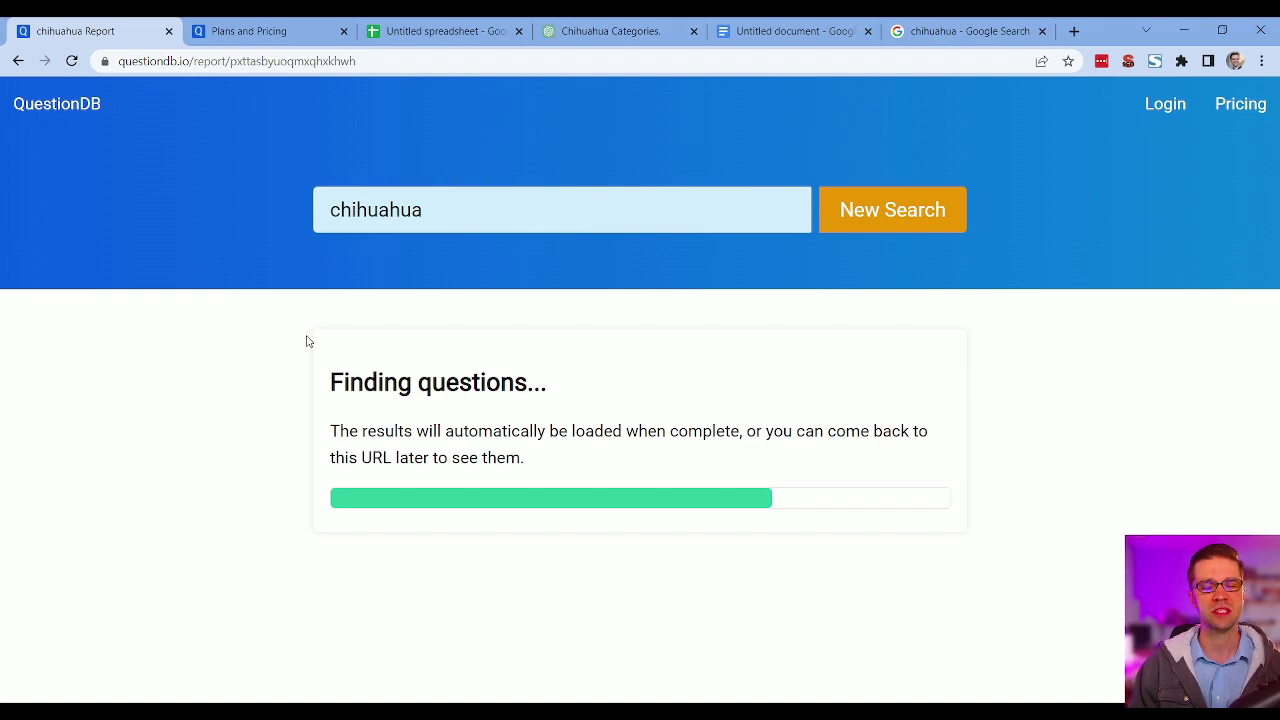
pyautogui.scroll(-2, 300, 360)
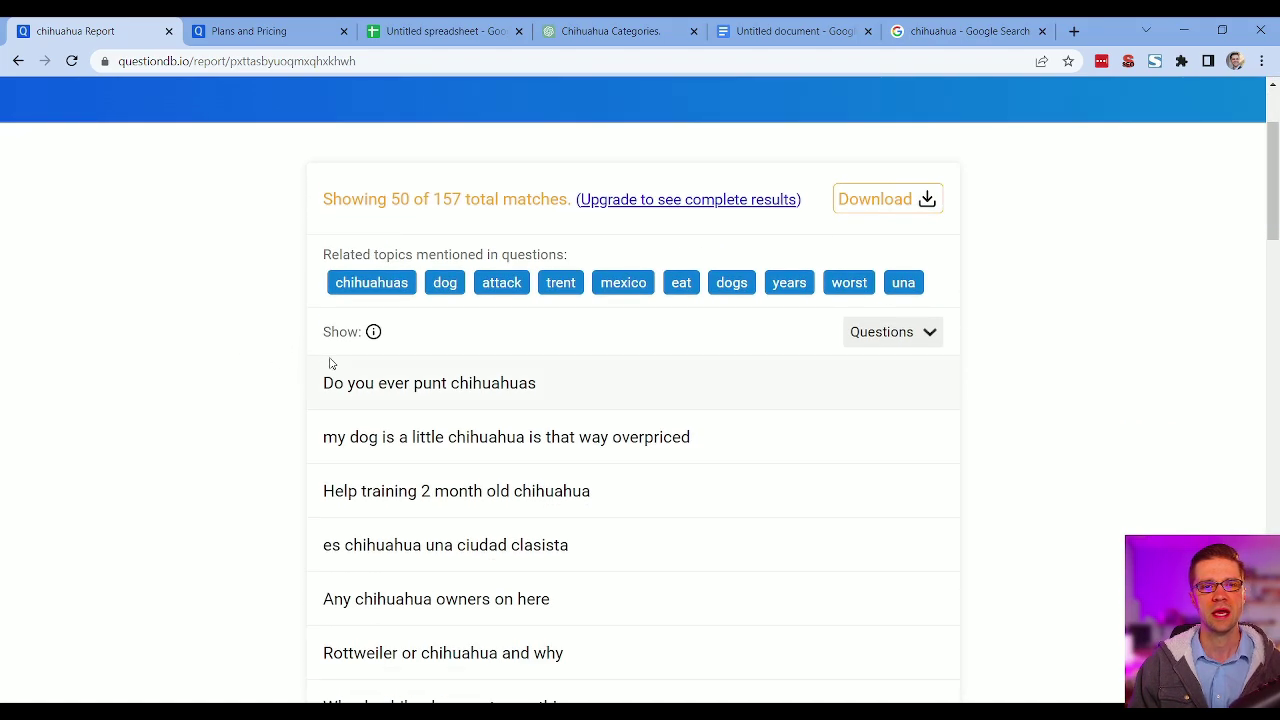
pyautogui.scroll(-1, 460, 380)
pyautogui.tripleClick(511, 350)
pyautogui.hotkey('ctrl', 'c')
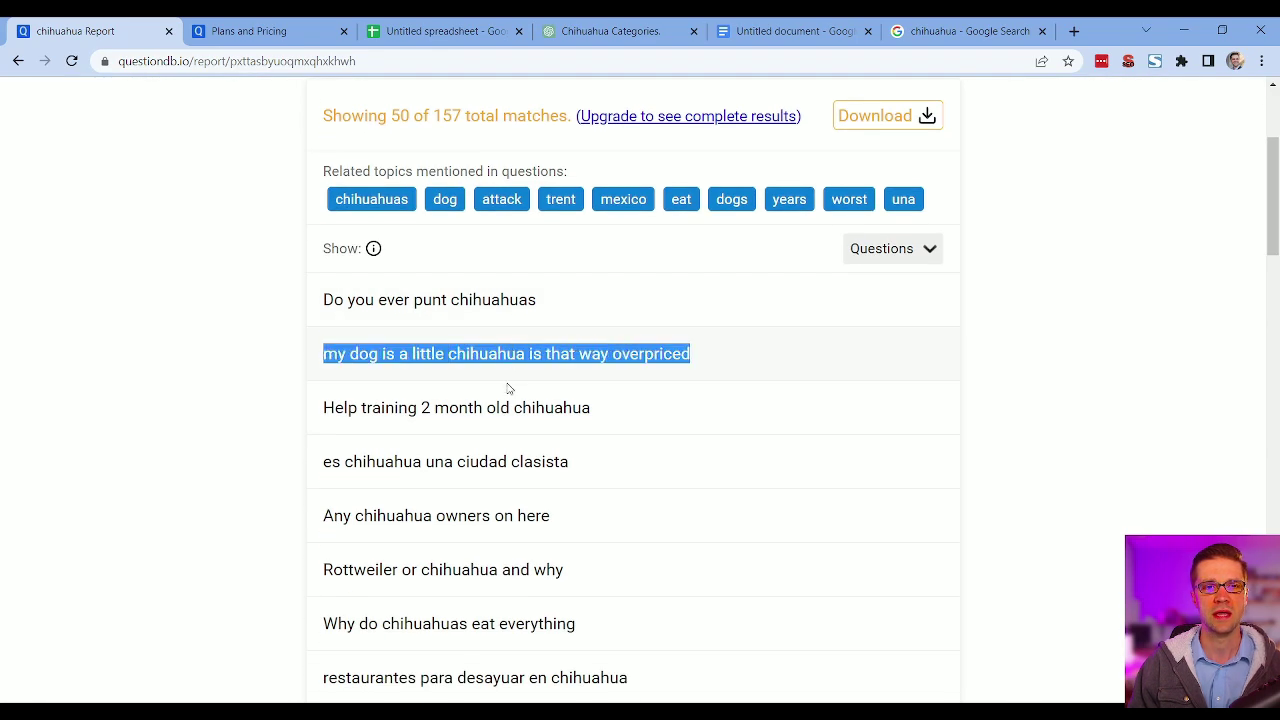
# - Google 'my dog is a little chihuahua is that way overpriced' to check rankings, then return to QuestionDB
pyautogui.click(1000, 30)
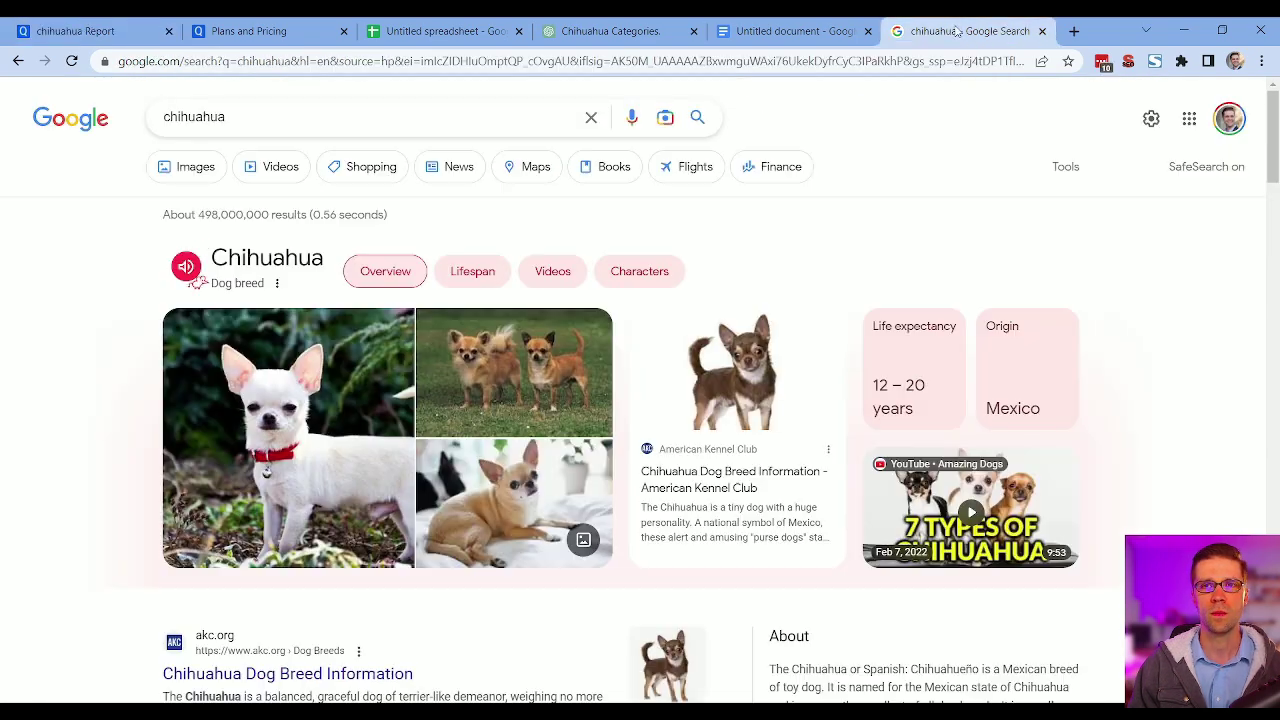
pyautogui.click(546, 117)
pyautogui.hotkey('ctrl', 'v')
pyautogui.hotkey('ctrl', 'a')
pyautogui.hotkey('ctrl', 'v')
pyautogui.press('Return')
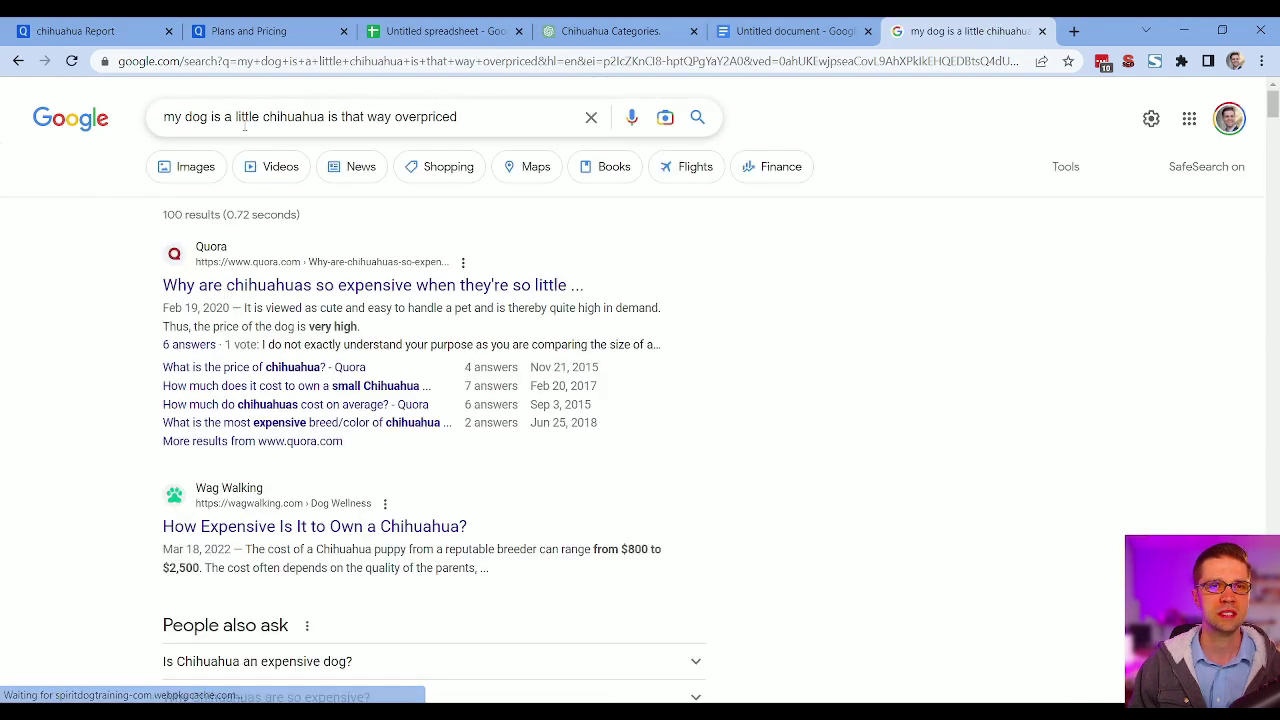
pyautogui.moveTo(334, 117); pyautogui.dragTo(460, 117)
pyautogui.click(482, 117)
pyautogui.click(44, 292)
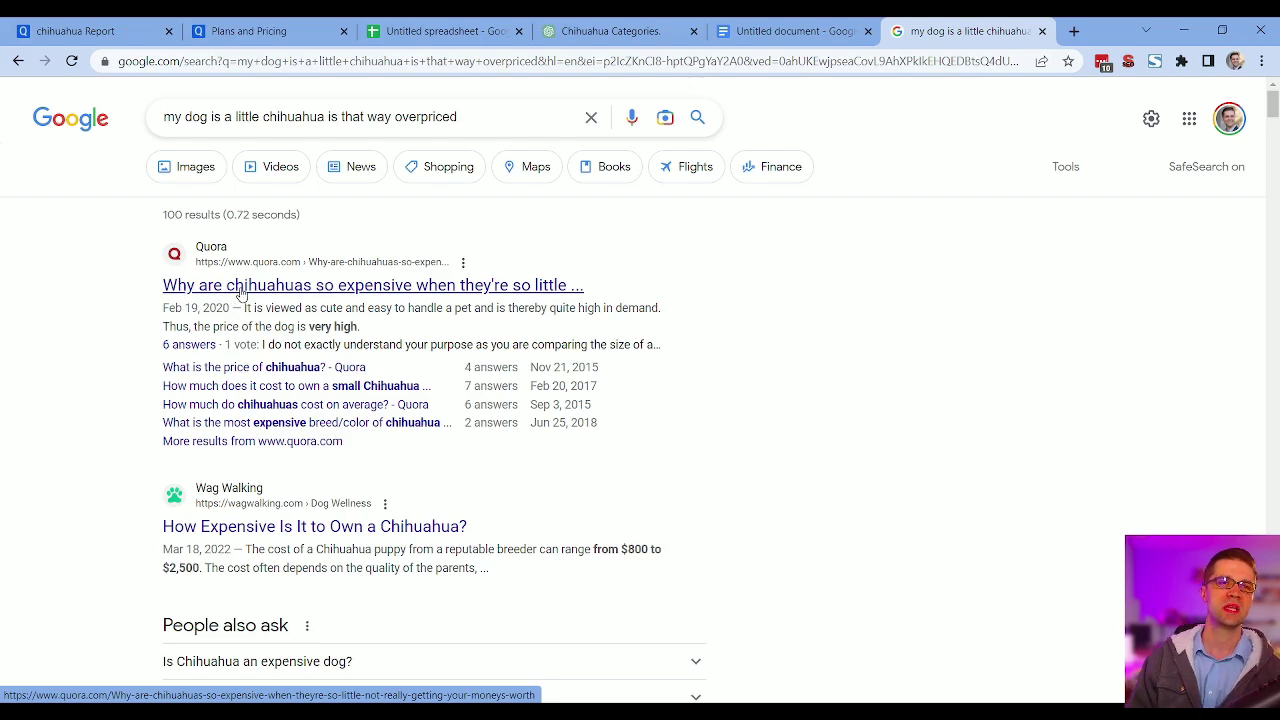
pyautogui.hotkey('ctrl', '1')
# - Select questions from 'Do you ever punt chihuahuas' to 'Will a chihuahua kill a mouse', then return to ChatGPT
pyautogui.scroll(-15, 244, 395)
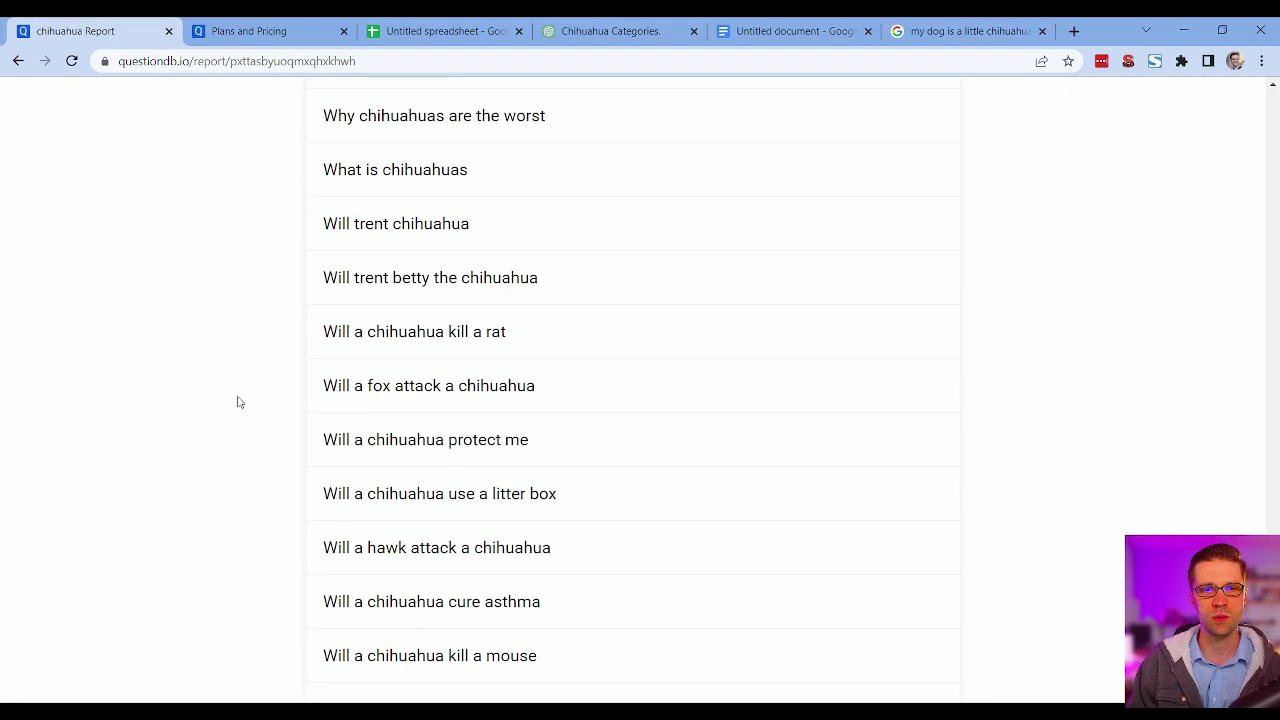
pyautogui.scroll(-1, 238, 402)
pyautogui.hotkey('ctrl', '9')
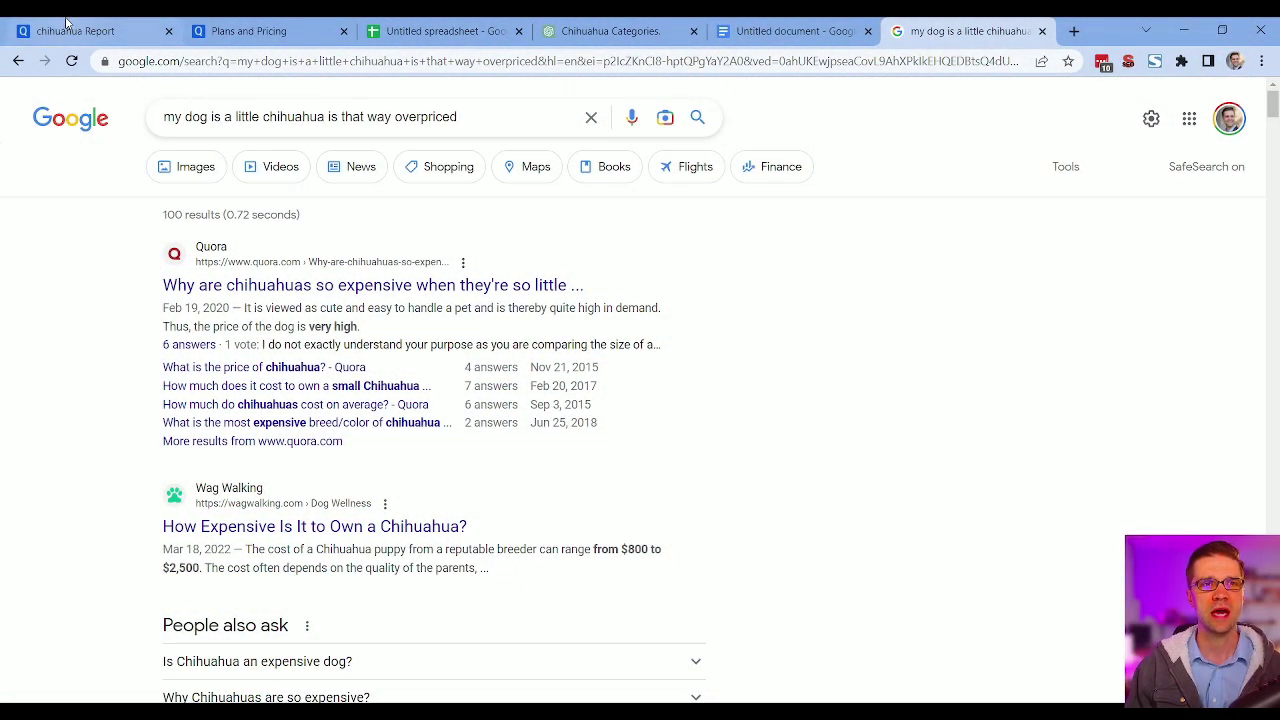
pyautogui.click(75, 31)
pyautogui.scroll(10, 408, 277)
pyautogui.scroll(5, 349, 380)
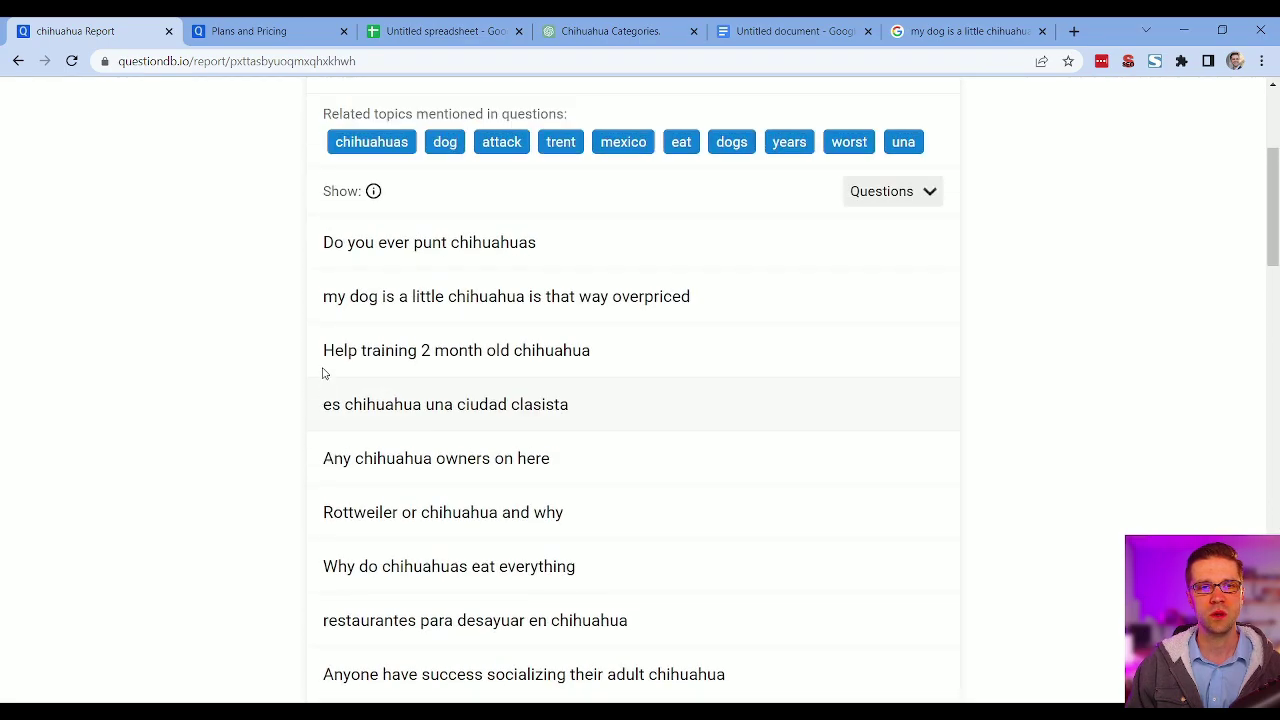
pyautogui.moveTo(323, 240); pyautogui.dragTo(585, 577)
pyautogui.click(440, 31)
pyautogui.click(250, 31)
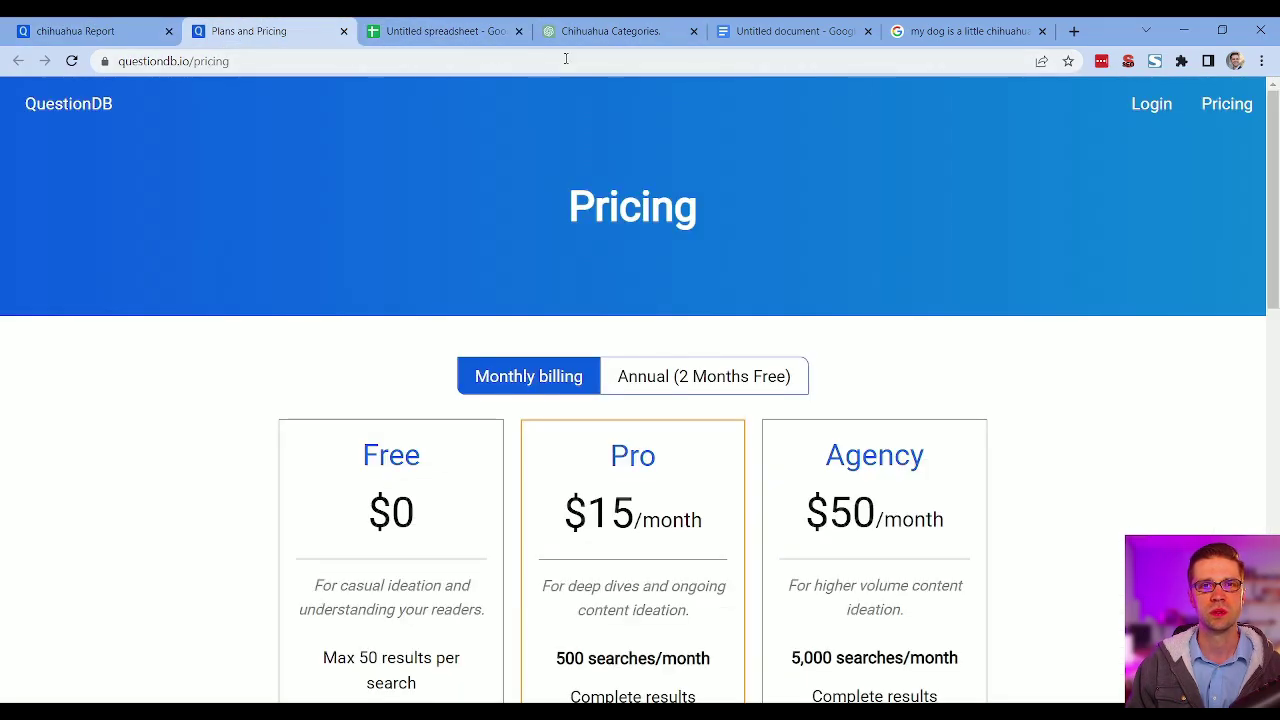
pyautogui.click(675, 22)
# - Ask for just the category names without descriptions, then paste the copied chihuahua questions into a new message
pyautogui.scroll(2, 524, 568)
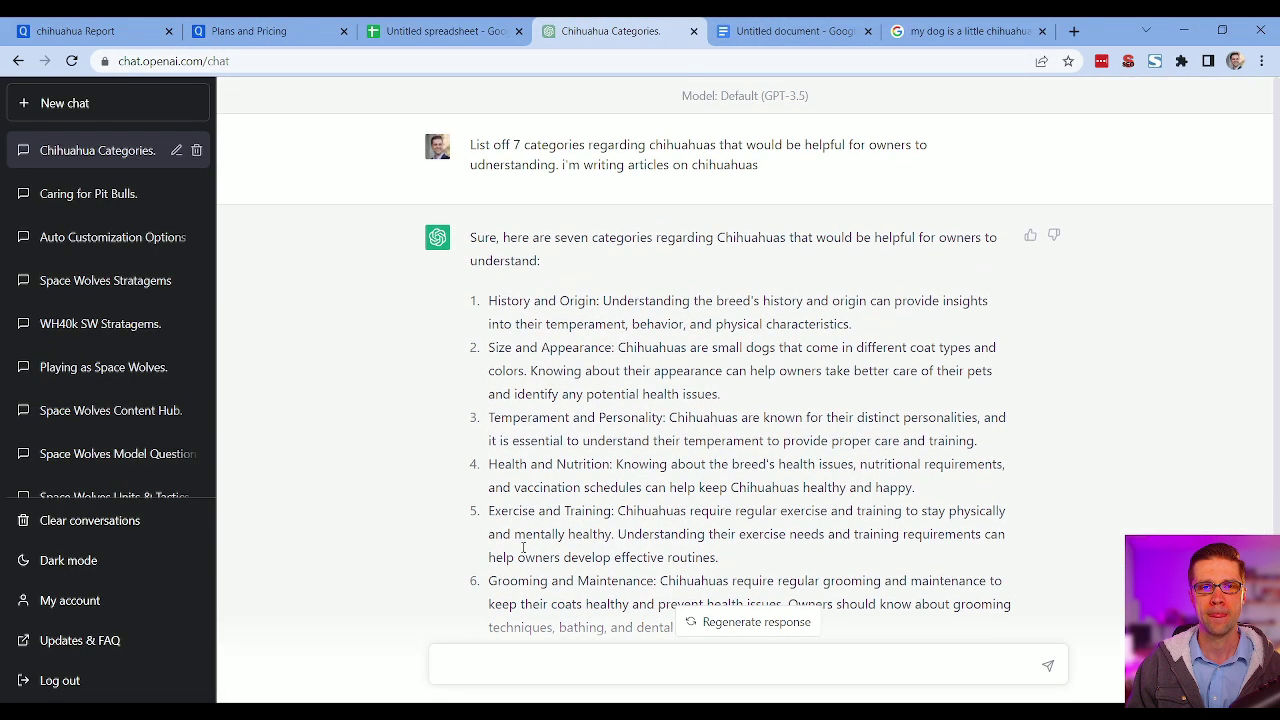
pyautogui.scroll(-2, 528, 343)
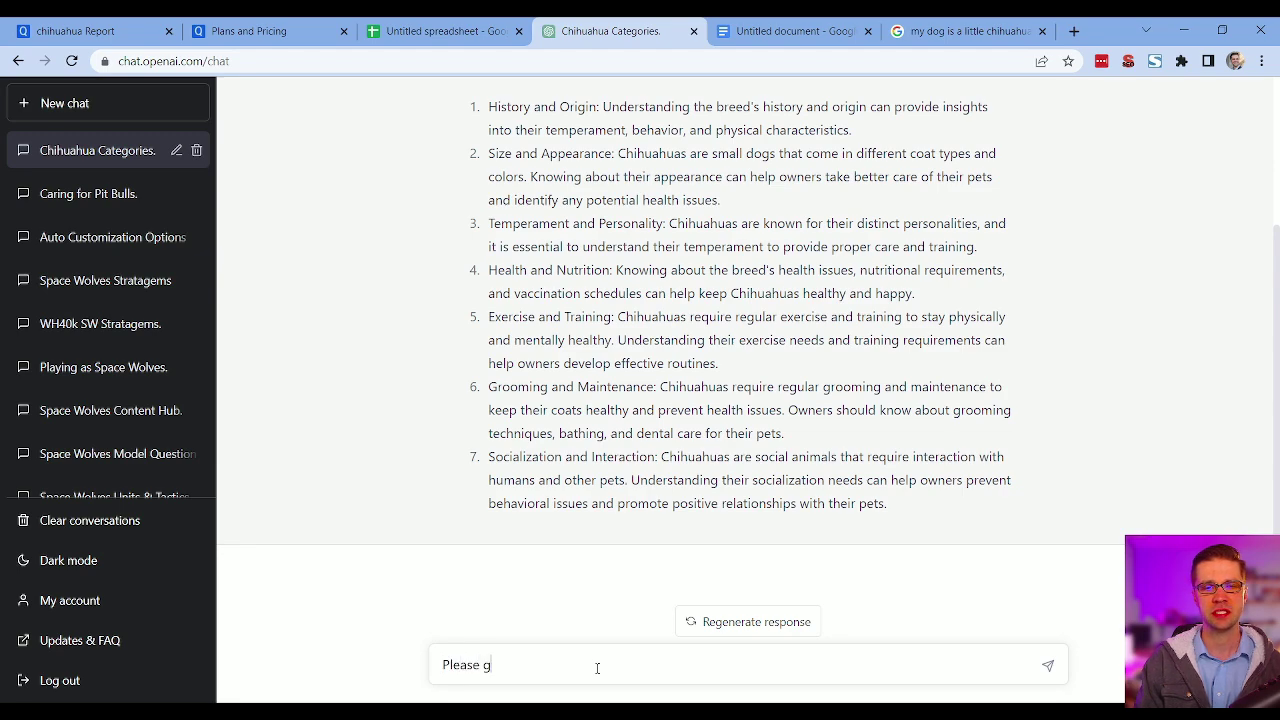
pyautogui.write('ust give me the ca')
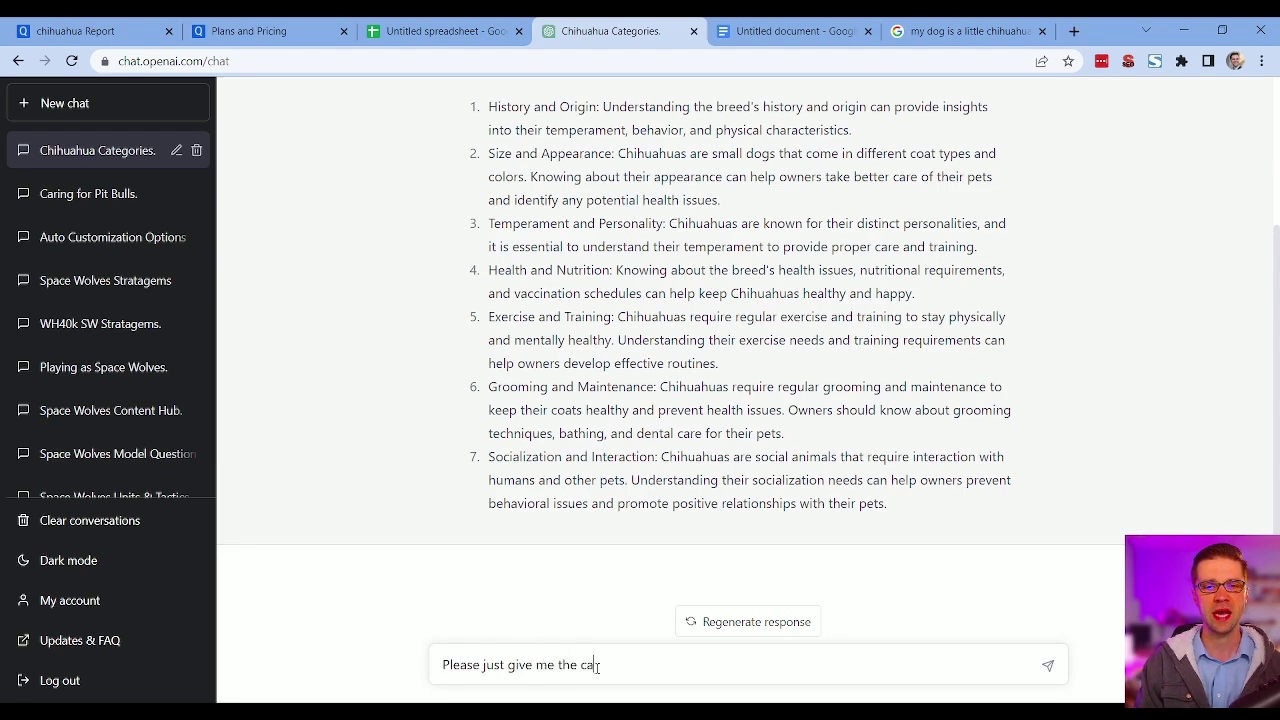
pyautogui.write('teogires without the d')
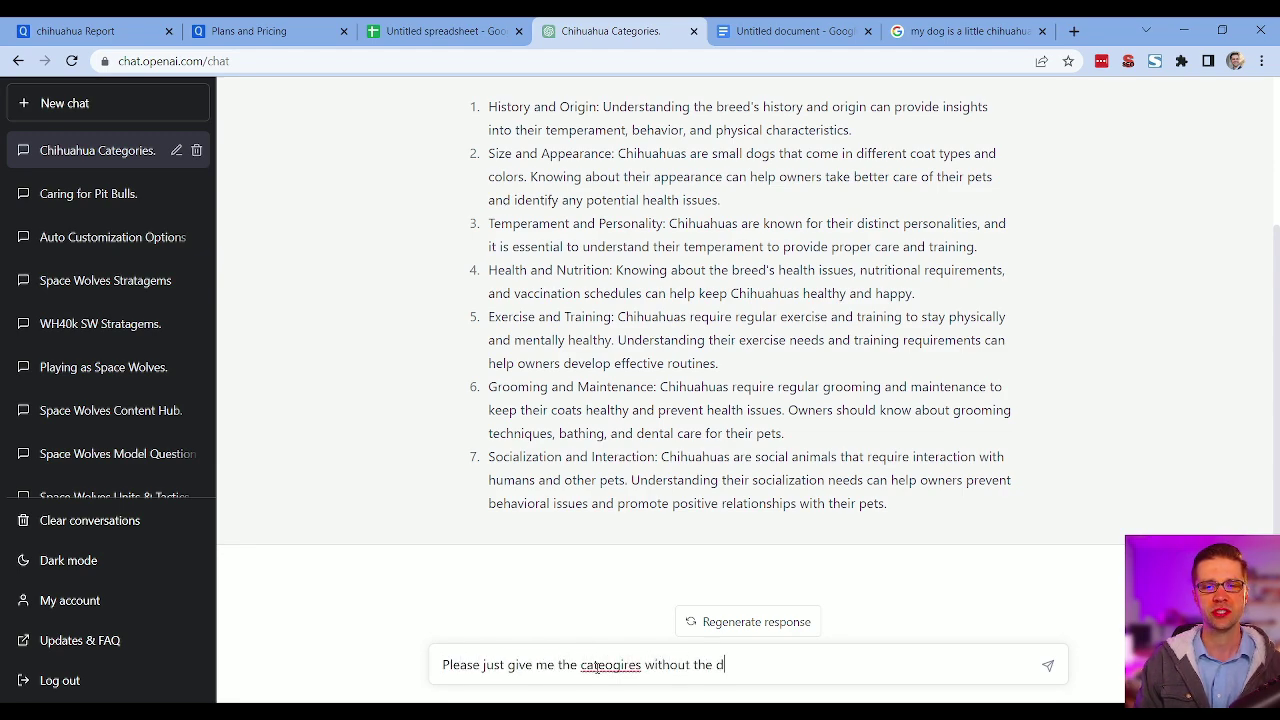
pyautogui.write('esc')
pyautogui.press('BackSpace')
pyautogui.press('BackSpace')
pyautogui.write('esc')
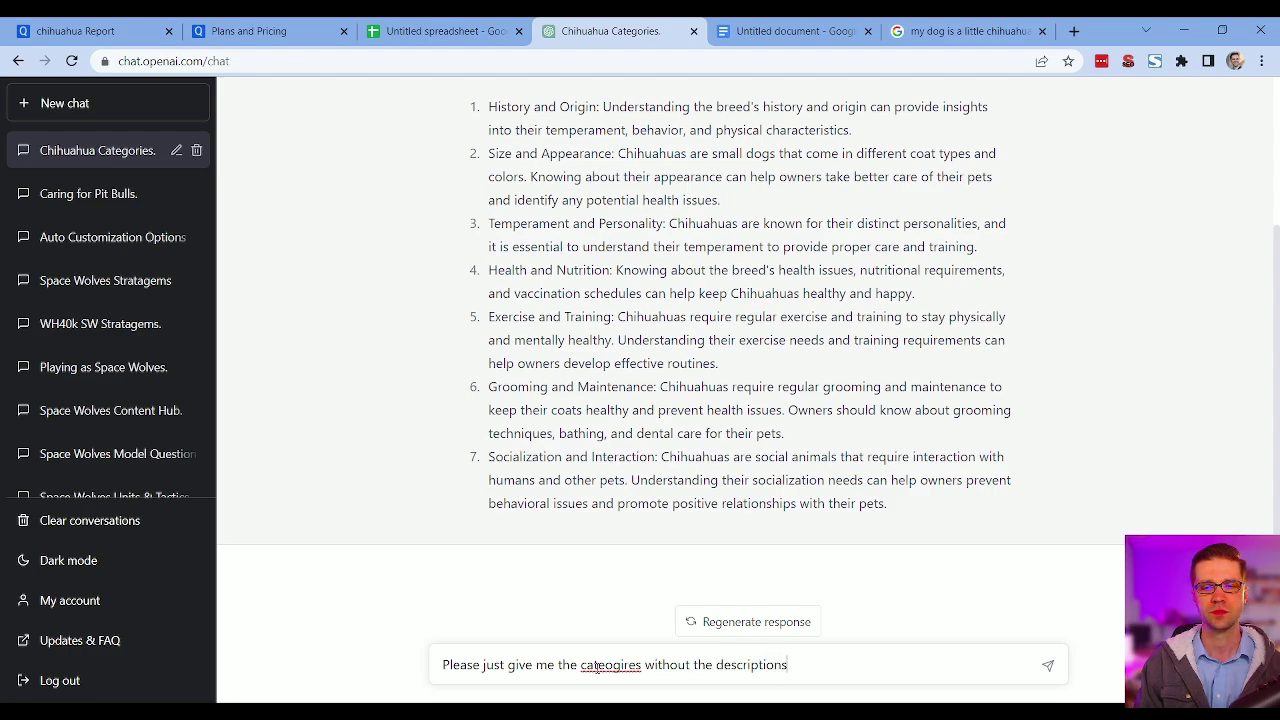
pyautogui.write('riptions')
pyautogui.press('Return')
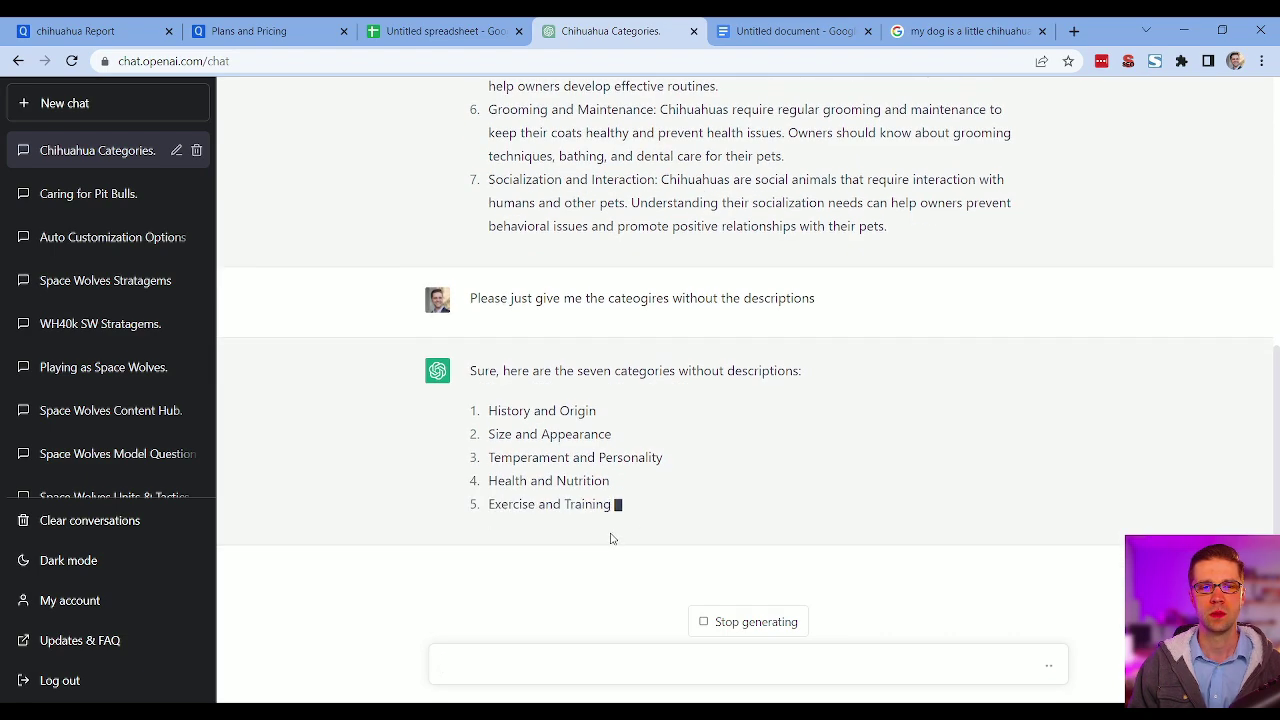
pyautogui.hotkey('ctrl', 'v')
pyautogui.scroll(10, 600, 590)
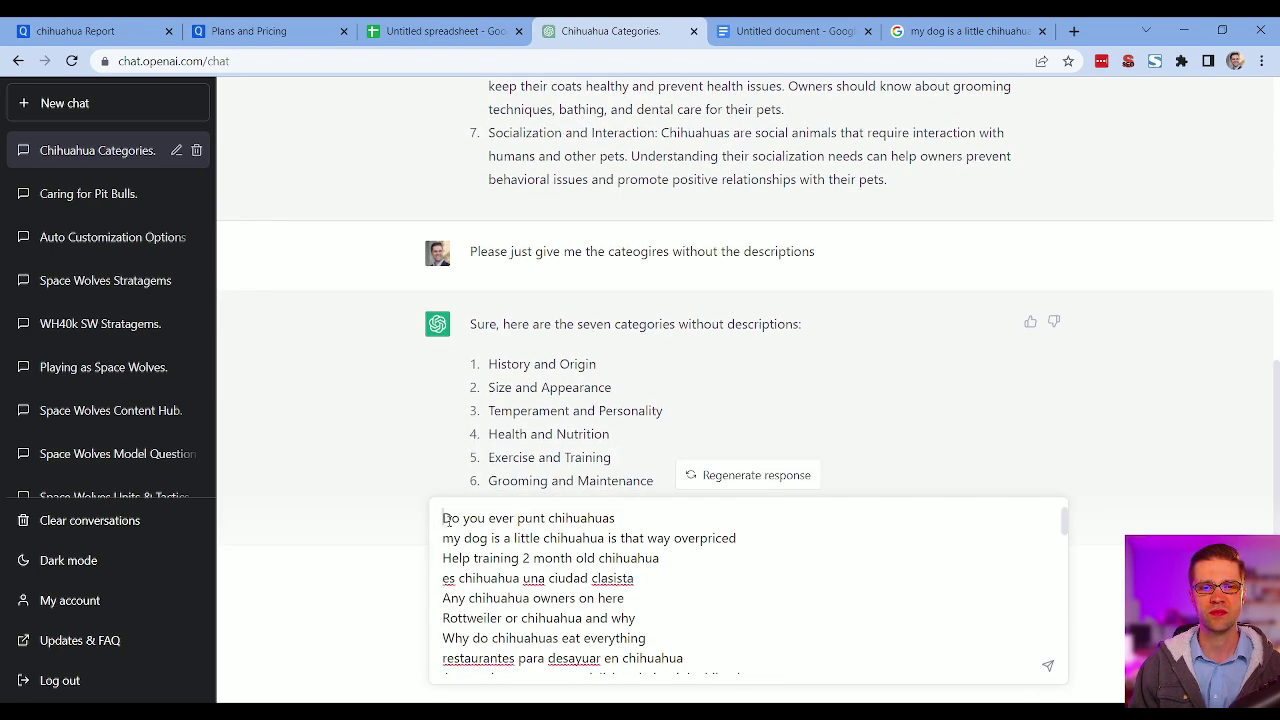
# - Copy the category names from ChatGPT's category-only reply
pyautogui.hotkey('shift', 'Return')
pyautogui.hotkey('shift', 'Return')
pyautogui.hotkey('shift', 'Return')
pyautogui.click(91, 22)
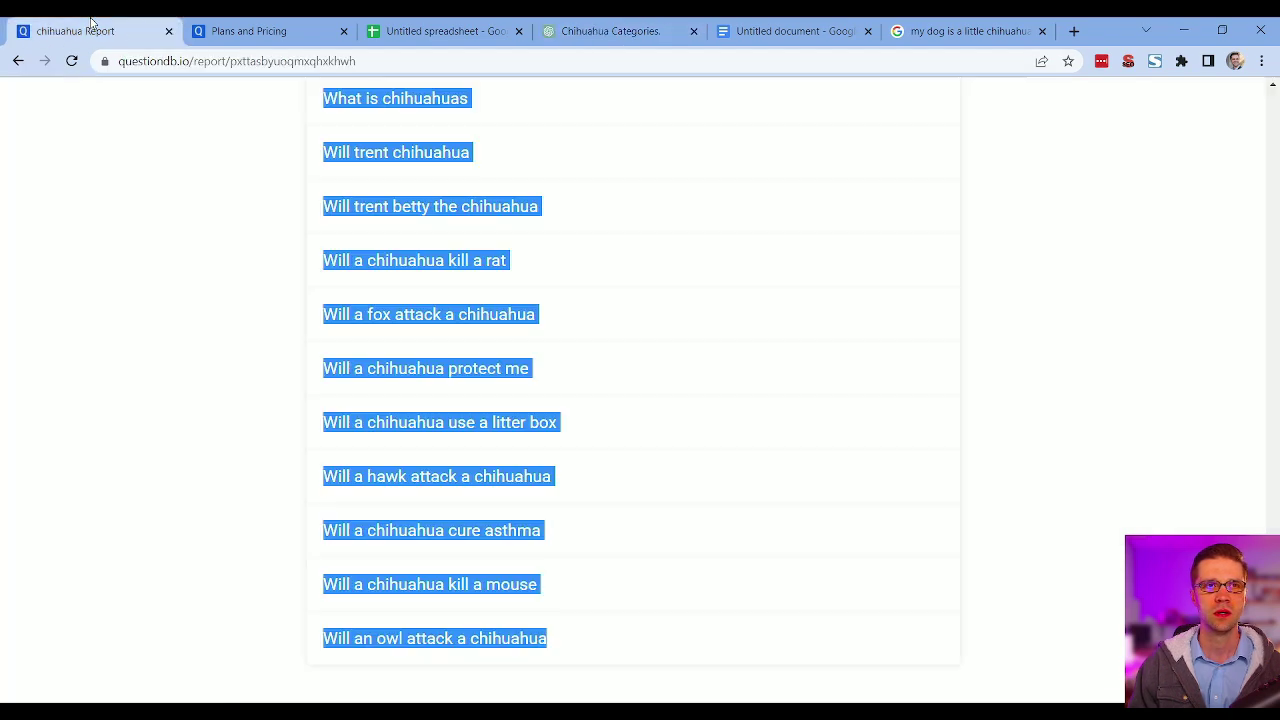
pyautogui.click(620, 27)
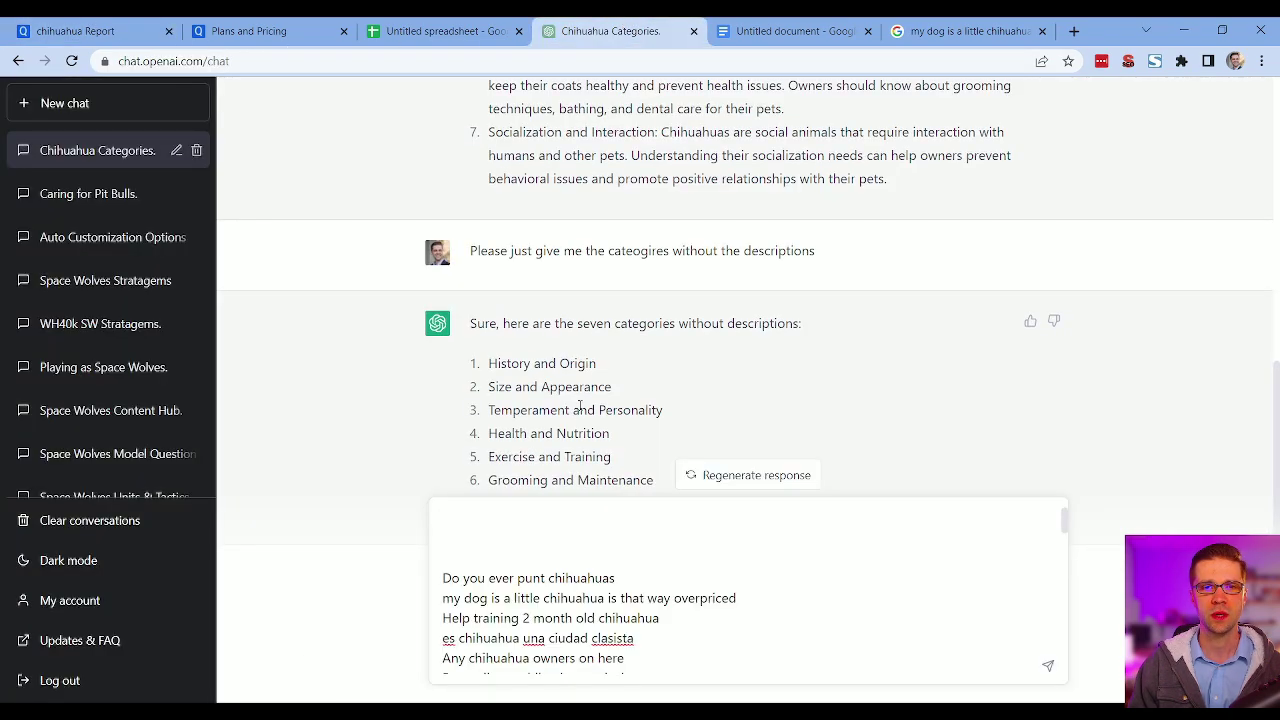
pyautogui.moveTo(489, 366); pyautogui.dragTo(642, 478)
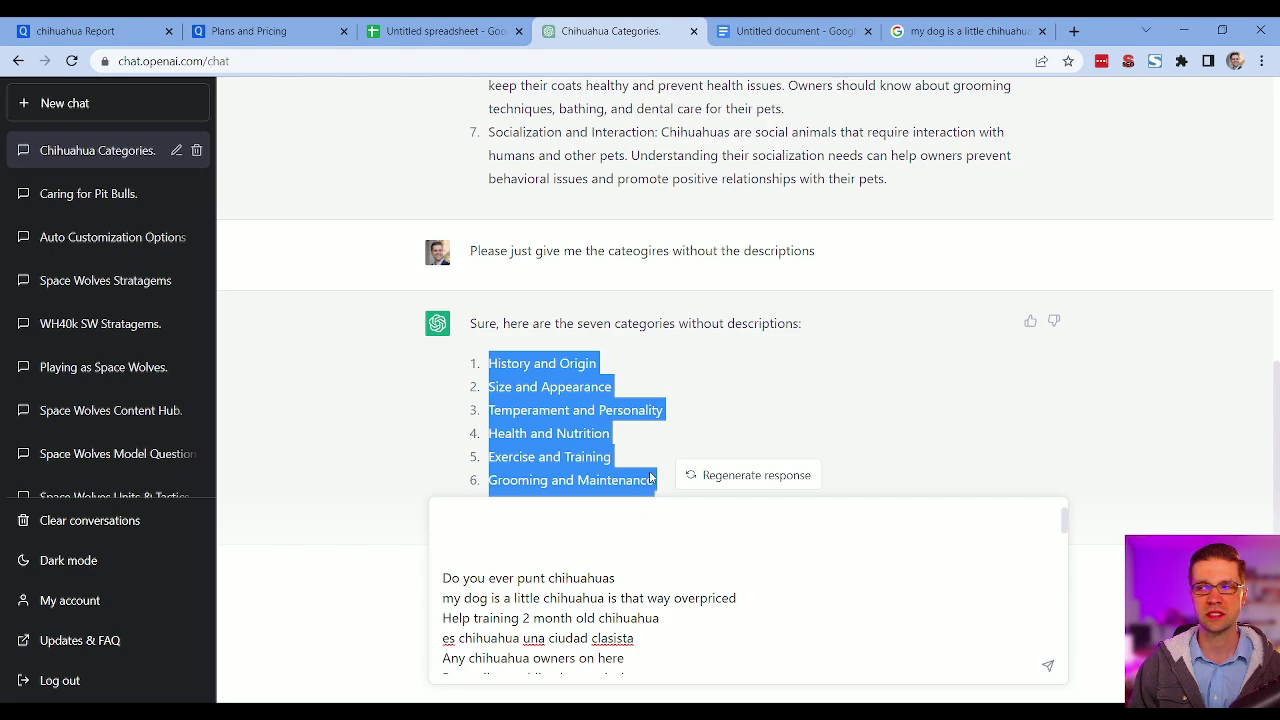
# - Above the questions, write 'These are the primary level categories', paste the names, and request categorization under them
pyautogui.click(560, 539)
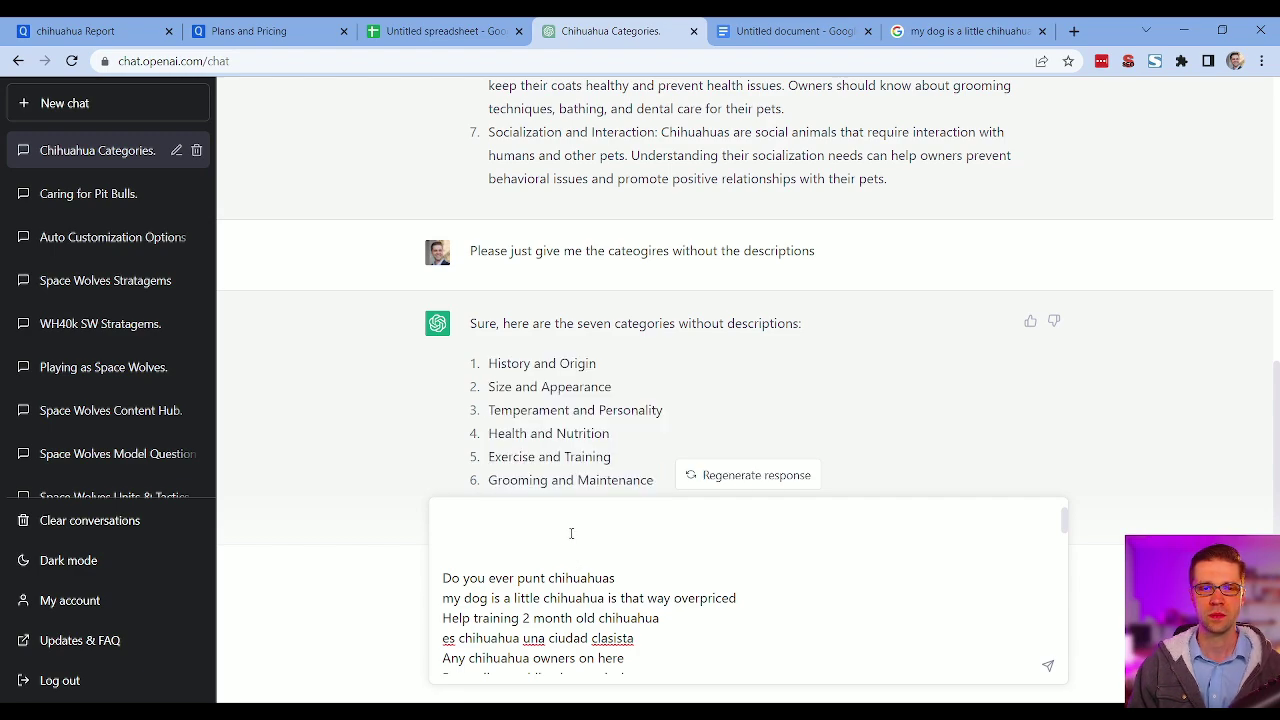
pyautogui.write('These are the primary level')
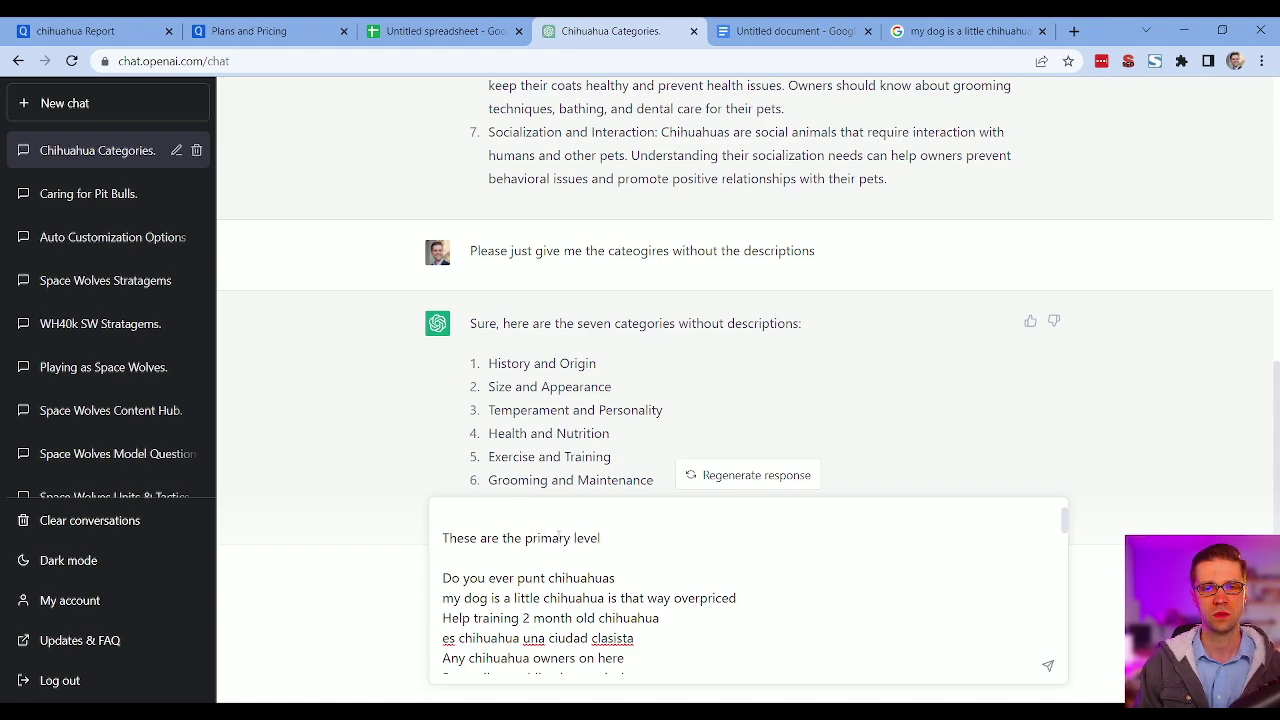
pyautogui.write(' categories')
pyautogui.write('History and Origin Size and Appearance Temperament and Personality Health and Nutrition Exercise and Training Grooming and Maintenance Socialization and Interaction')
pyautogui.write(')')
pyautogui.hotkey('shift', 'Return')
pyautogui.hotkey('shift', 'Return')
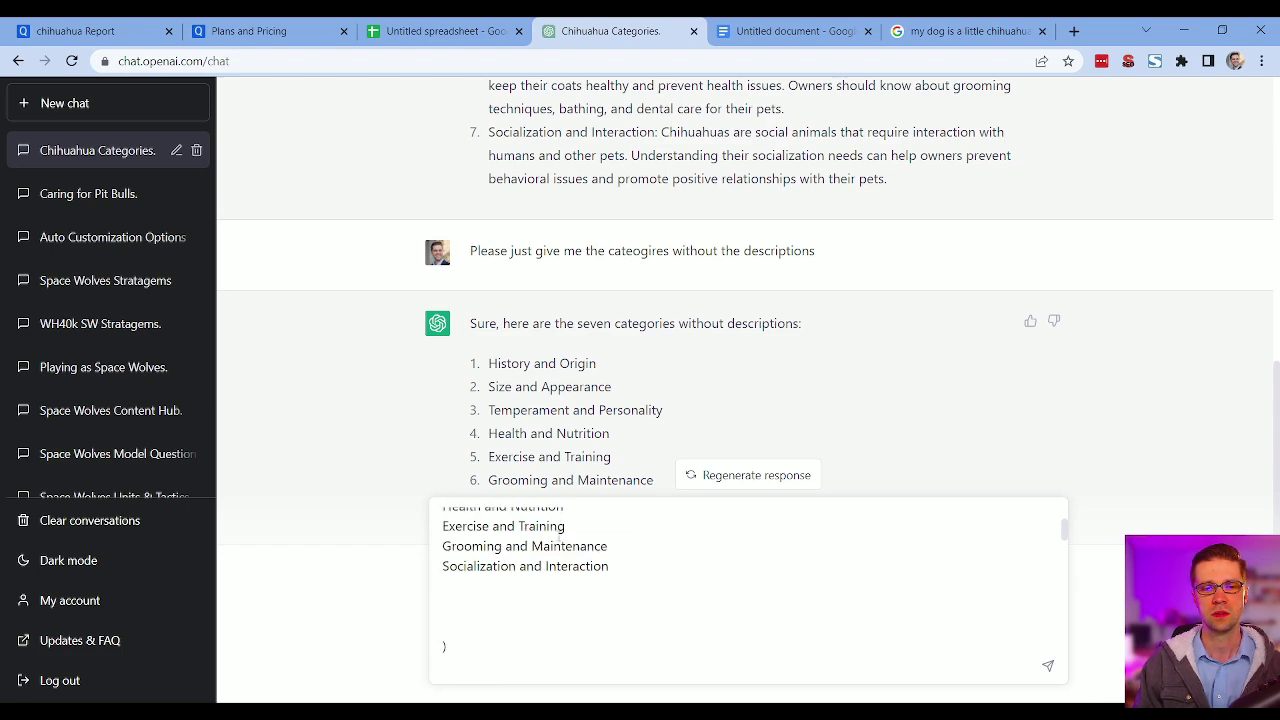
pyautogui.write('Ple')
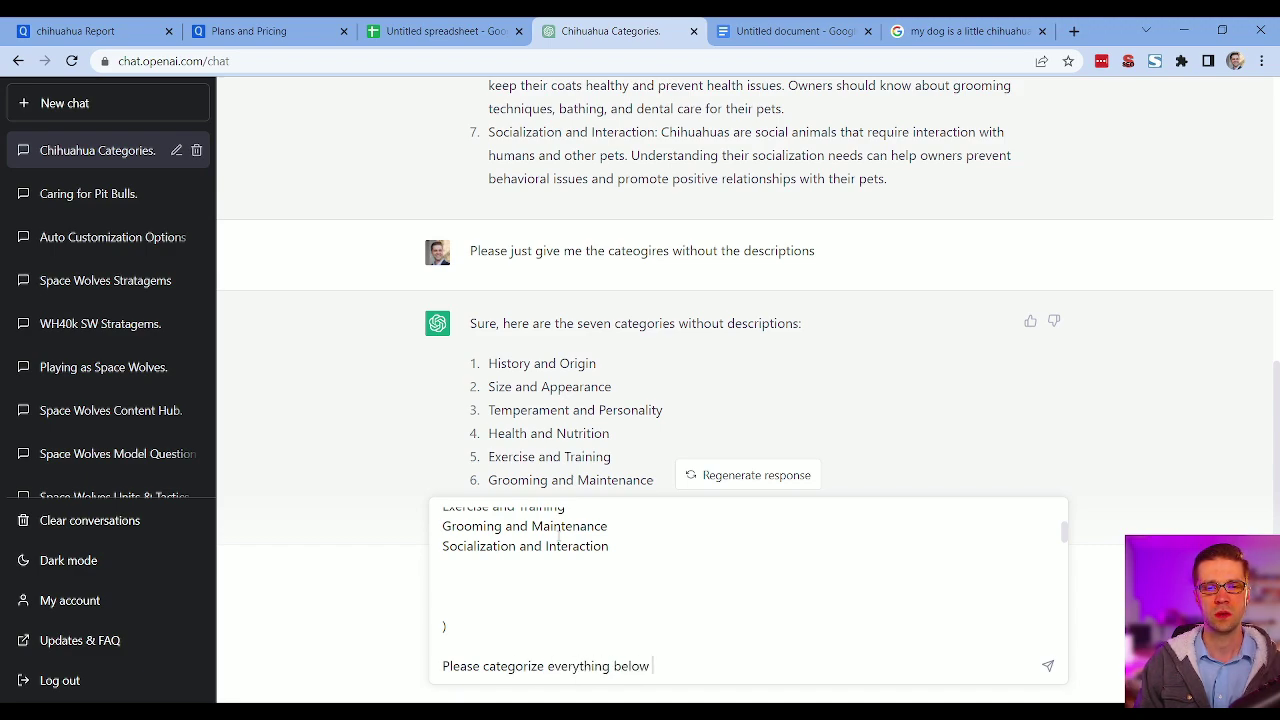
pyautogui.write('der the primary categ')
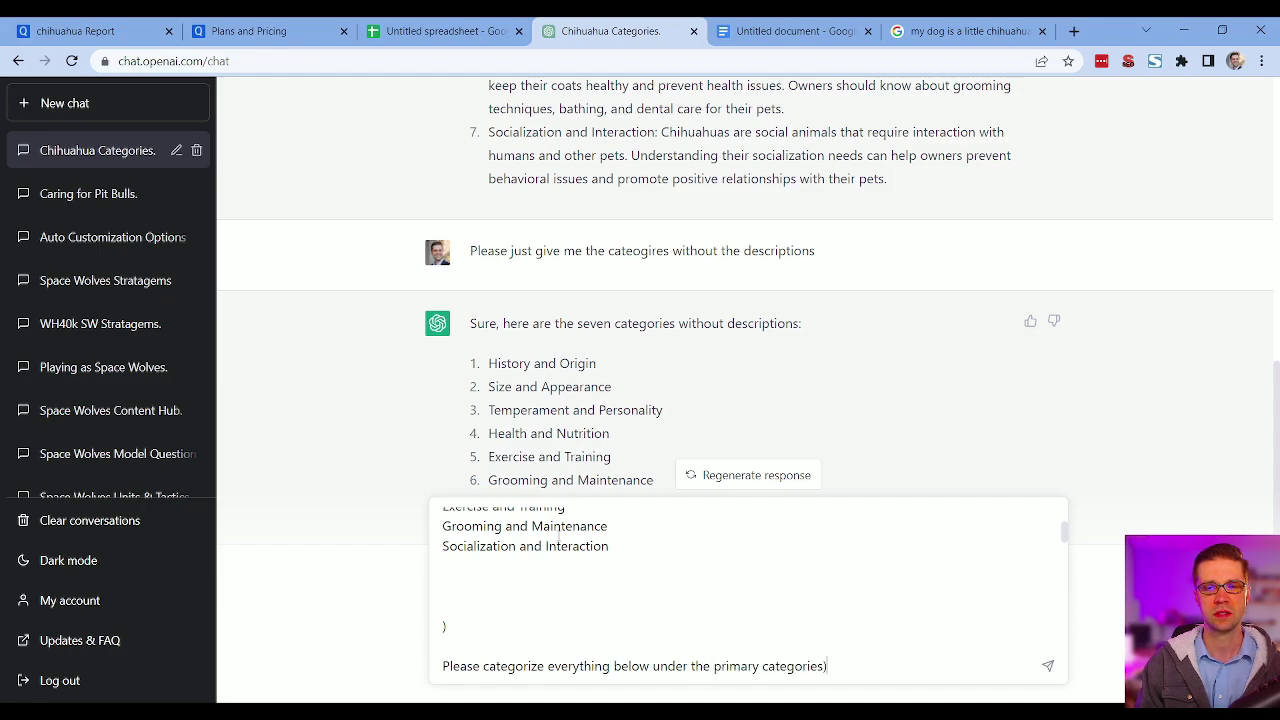
pyautogui.write('ories.')
# - Send the categorization request and copy 'Where Chihuahua dogs come from?' from the reply
pyautogui.press('Return')
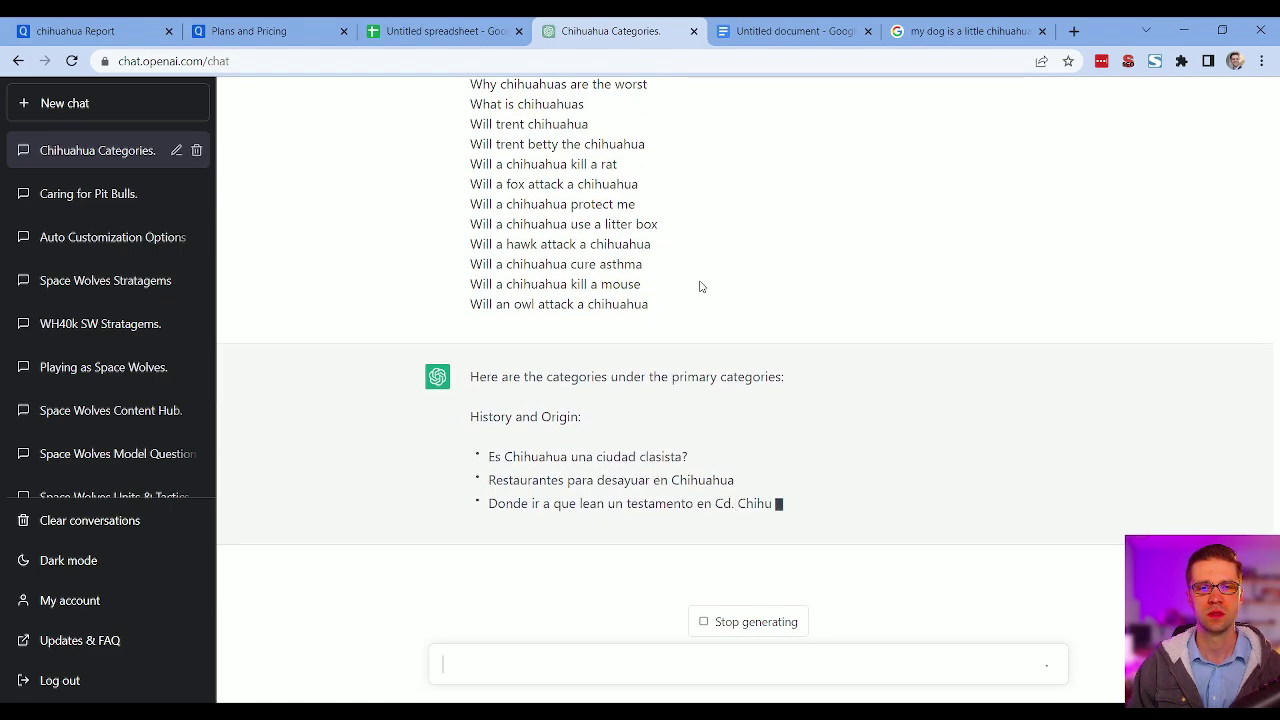
pyautogui.scroll(15, 668, 393)
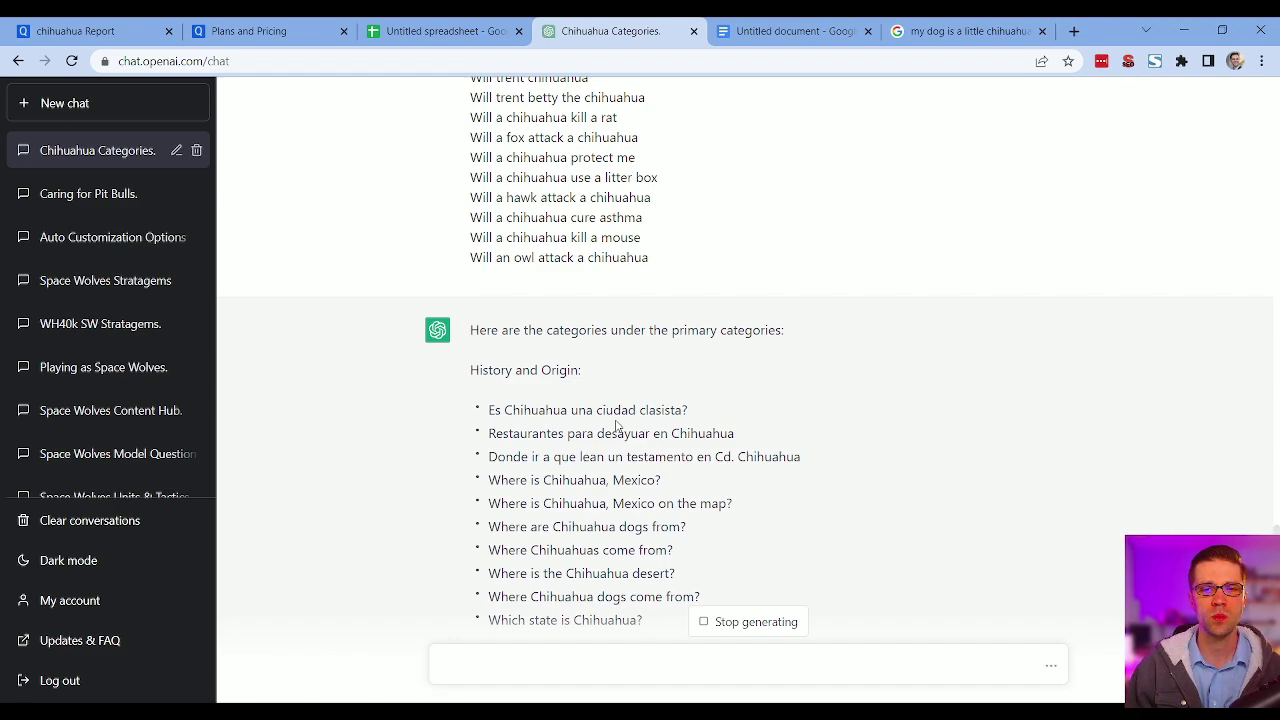
pyautogui.moveTo(688, 356)
pyautogui.mouseDown()
pyautogui.moveTo(603, 362)
pyautogui.moveTo(488, 334)
pyautogui.moveTo(700, 337)
pyautogui.mouseUp()
pyautogui.hotkey('ctrl', 'c')
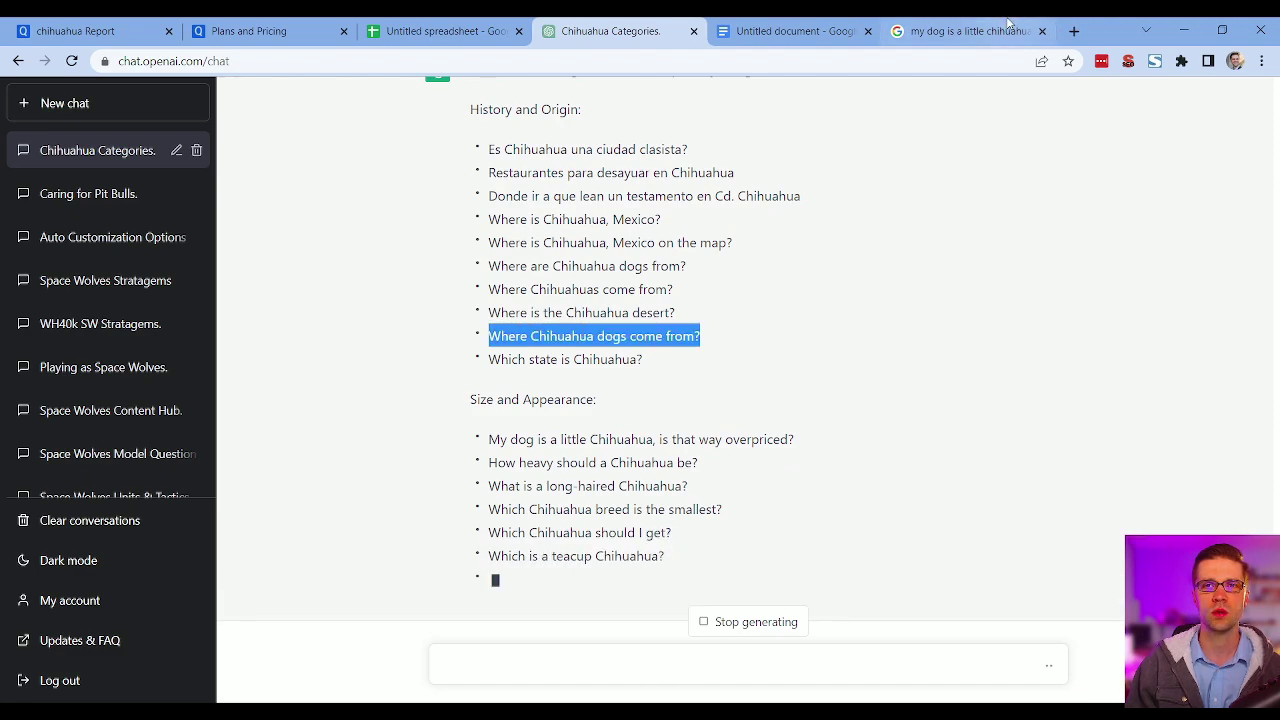
pyautogui.click(1008, 28)
# - Google 'Where Chihuahua dogs come from?', review the Mexico-origin results, and return to ChatGPT
pyautogui.tripleClick(399, 116)
pyautogui.hotkey('ctrl', 'v')
pyautogui.press('Return')
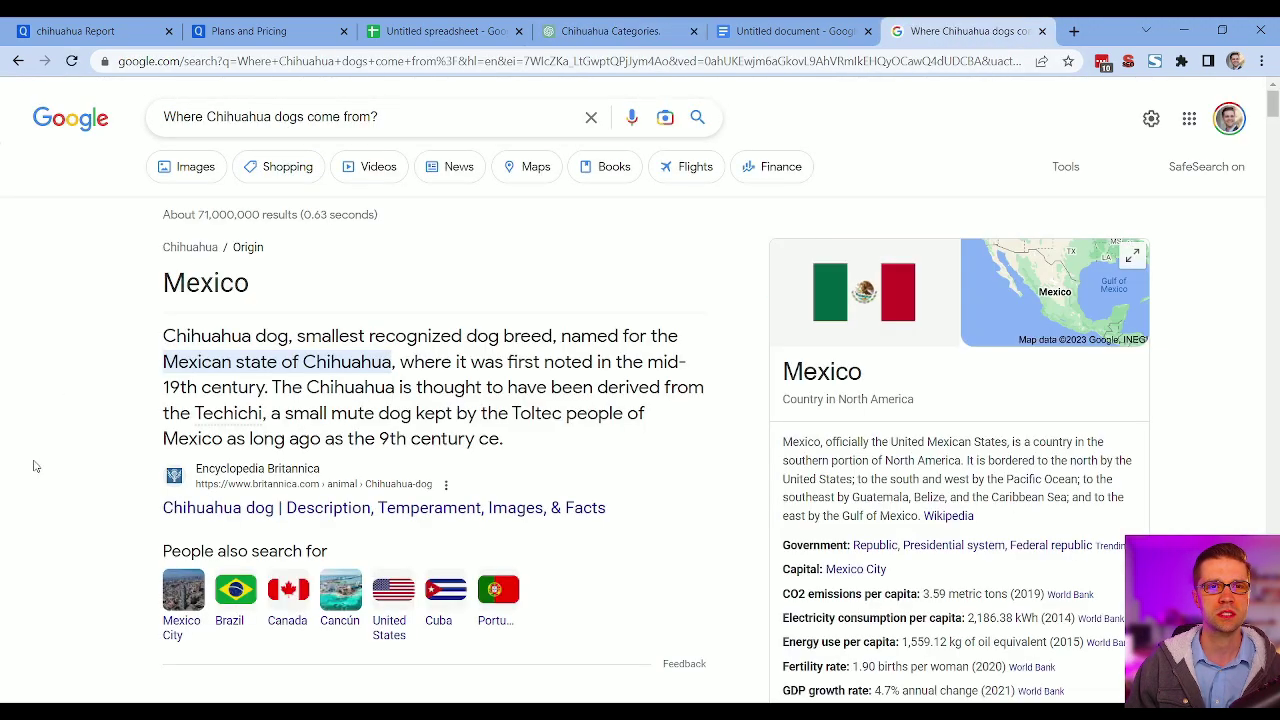
pyautogui.scroll(-4, 71, 458)
pyautogui.scroll(4, 71, 458)
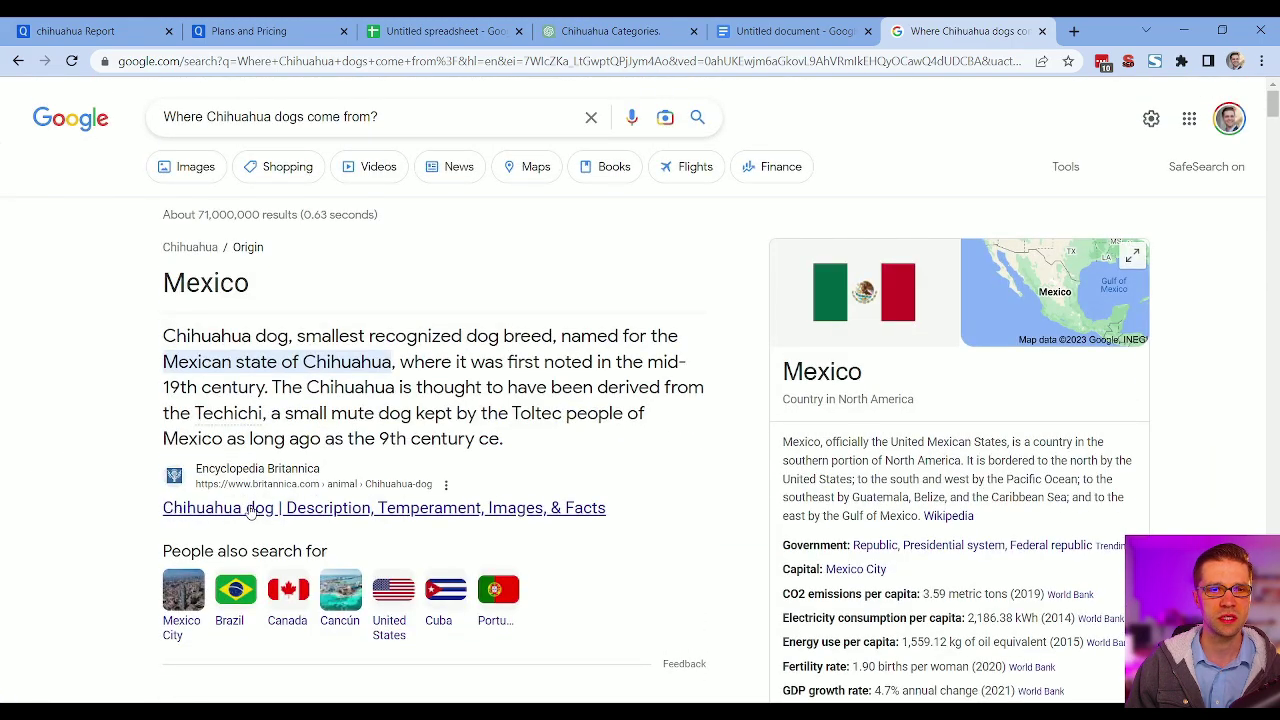
pyautogui.scroll(-4, 60, 440)
pyautogui.scroll(-3, 75, 428)
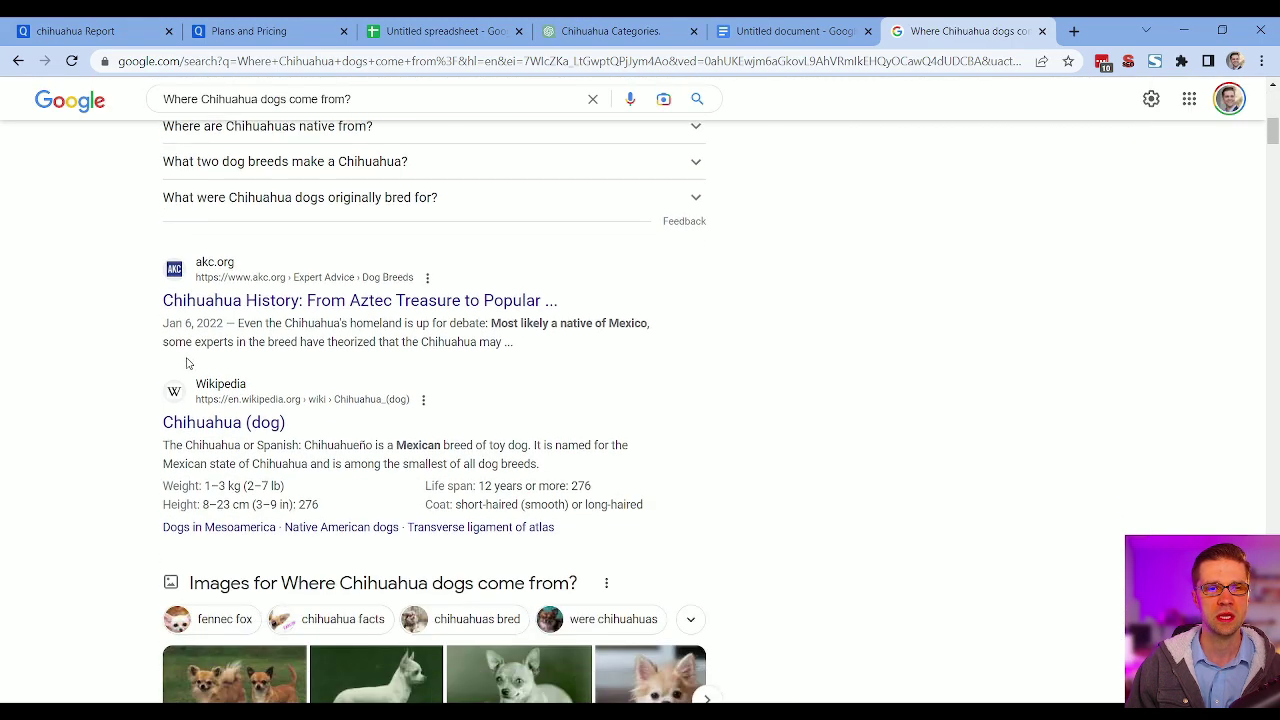
pyautogui.scroll(-6, 115, 452)
pyautogui.scroll(-8, 115, 455)
pyautogui.scroll(-11, 110, 450)
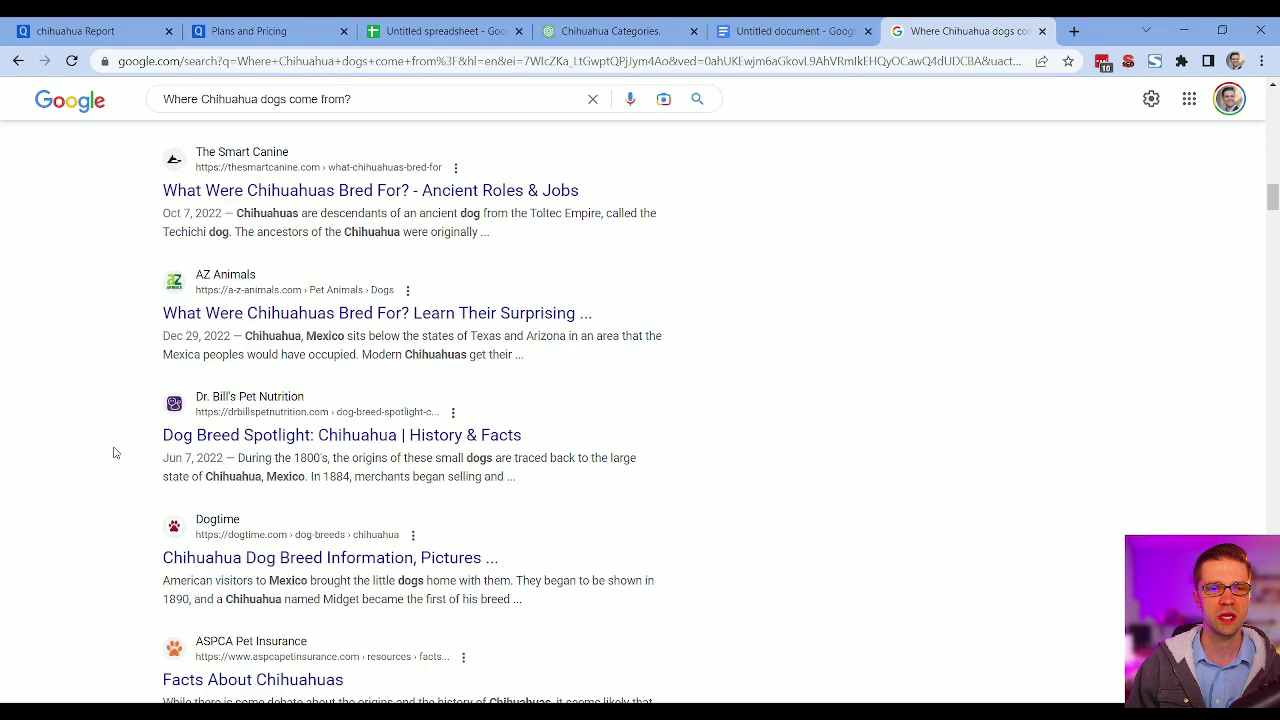
pyautogui.scroll(-8, 105, 448)
pyautogui.scroll(12, 100, 434)
pyautogui.click(610, 31)
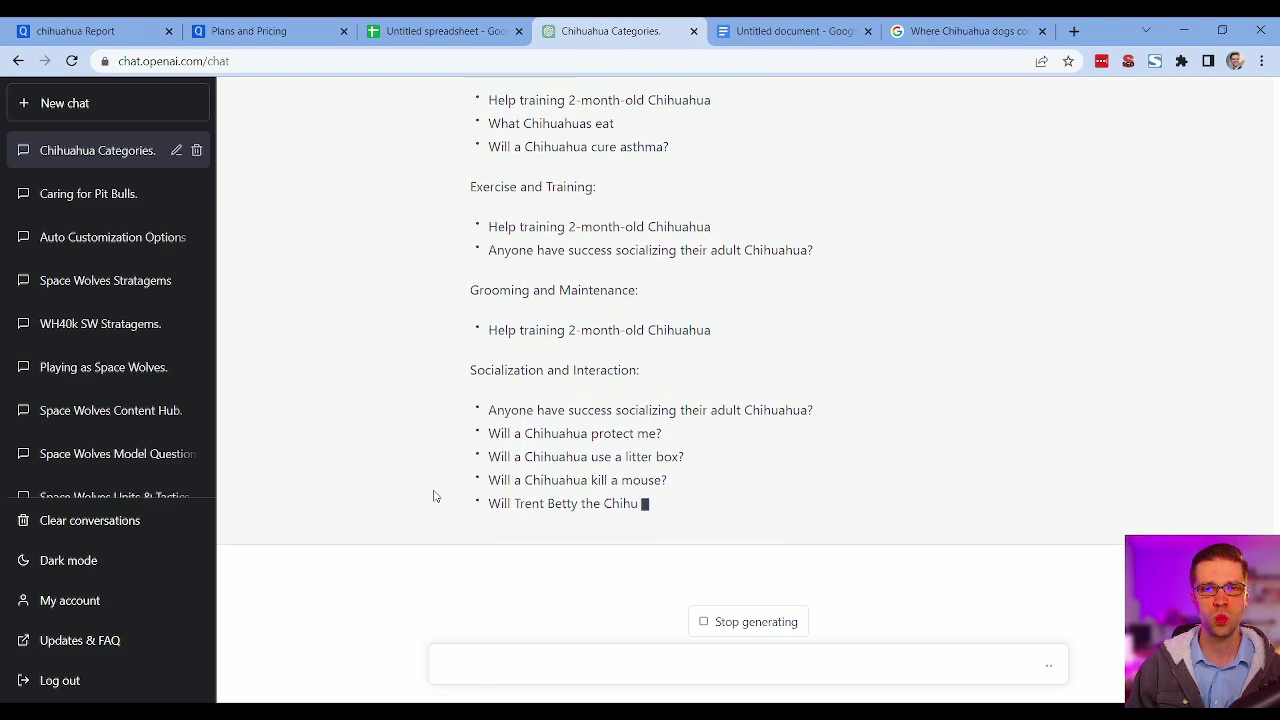
# - Request a two-column Category and Examples table of the questions, then inspect its <br> tags
pyautogui.click(506, 659)
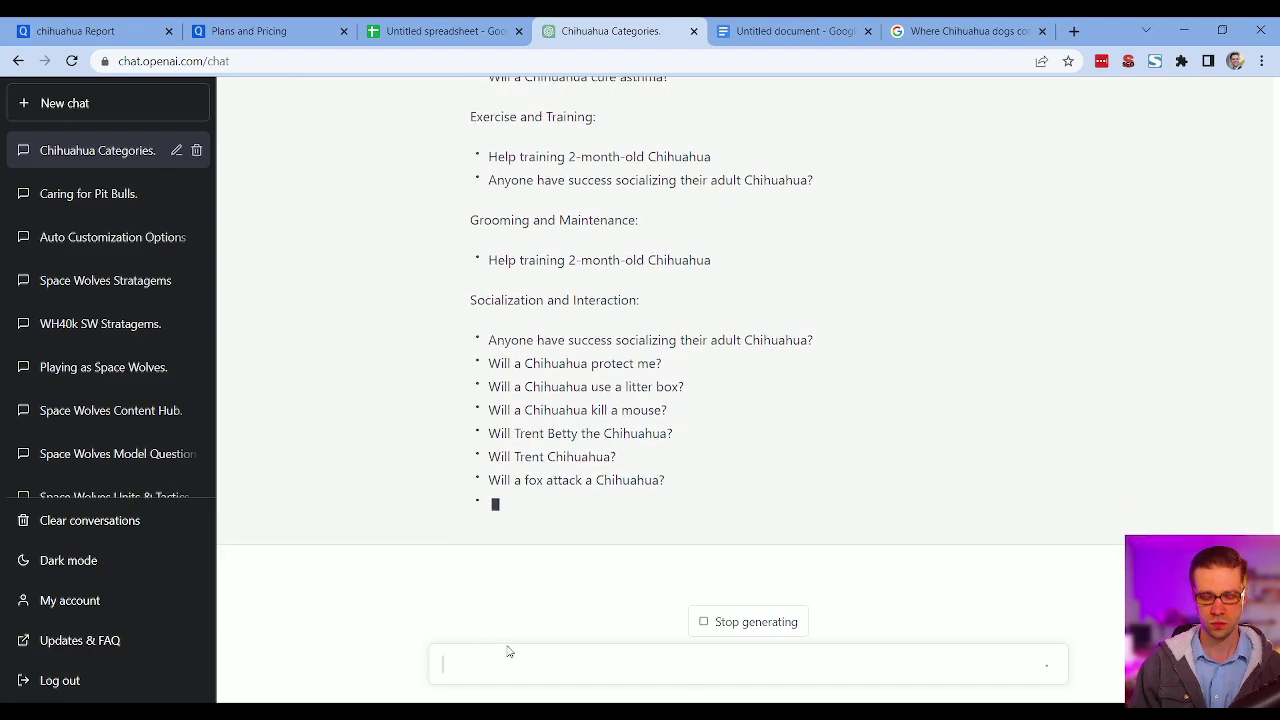
pyautogui.write('please take this information and rewrite into a two-columned table.')
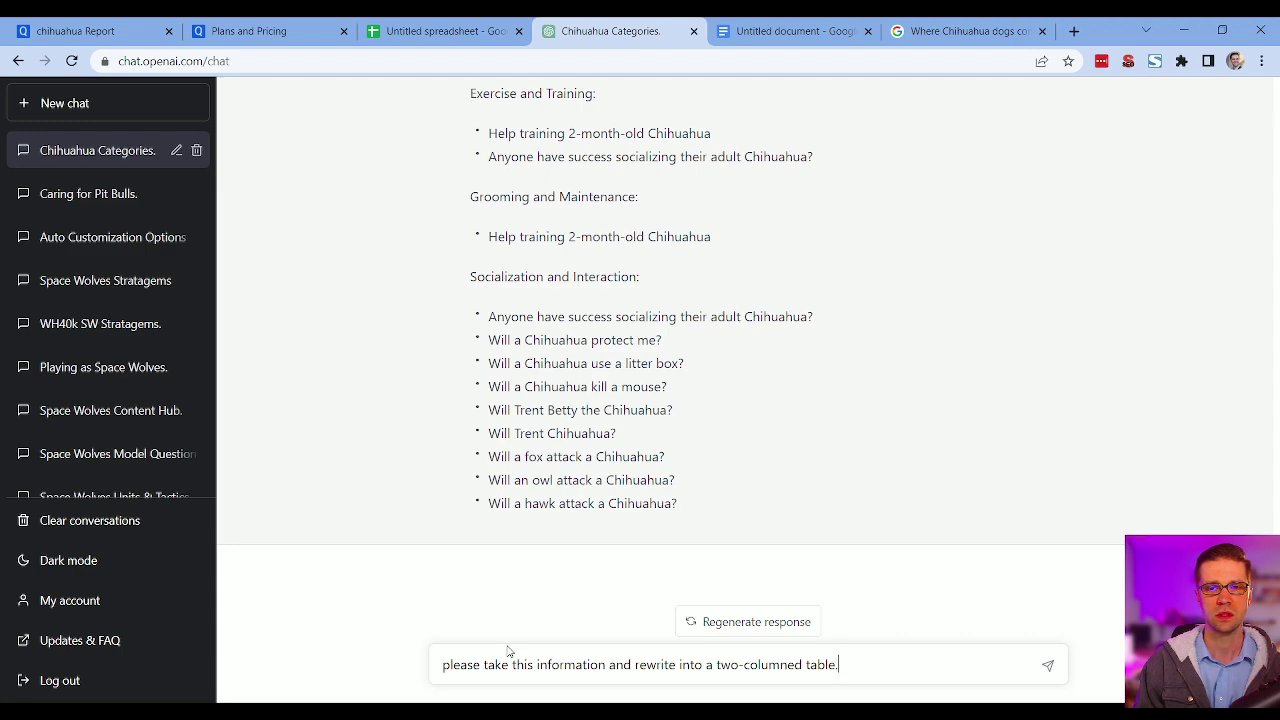
pyautogui.press('Return')
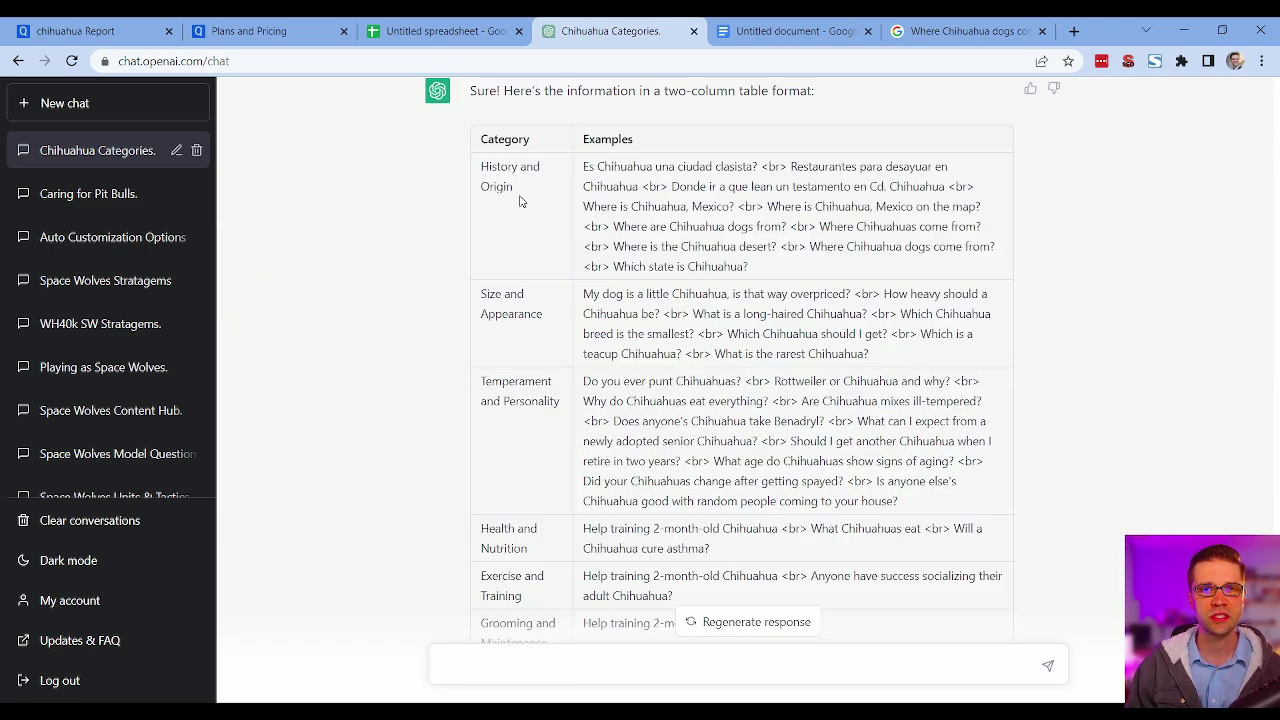
pyautogui.moveTo(598, 168); pyautogui.dragTo(801, 268)
pyautogui.click(802, 270)
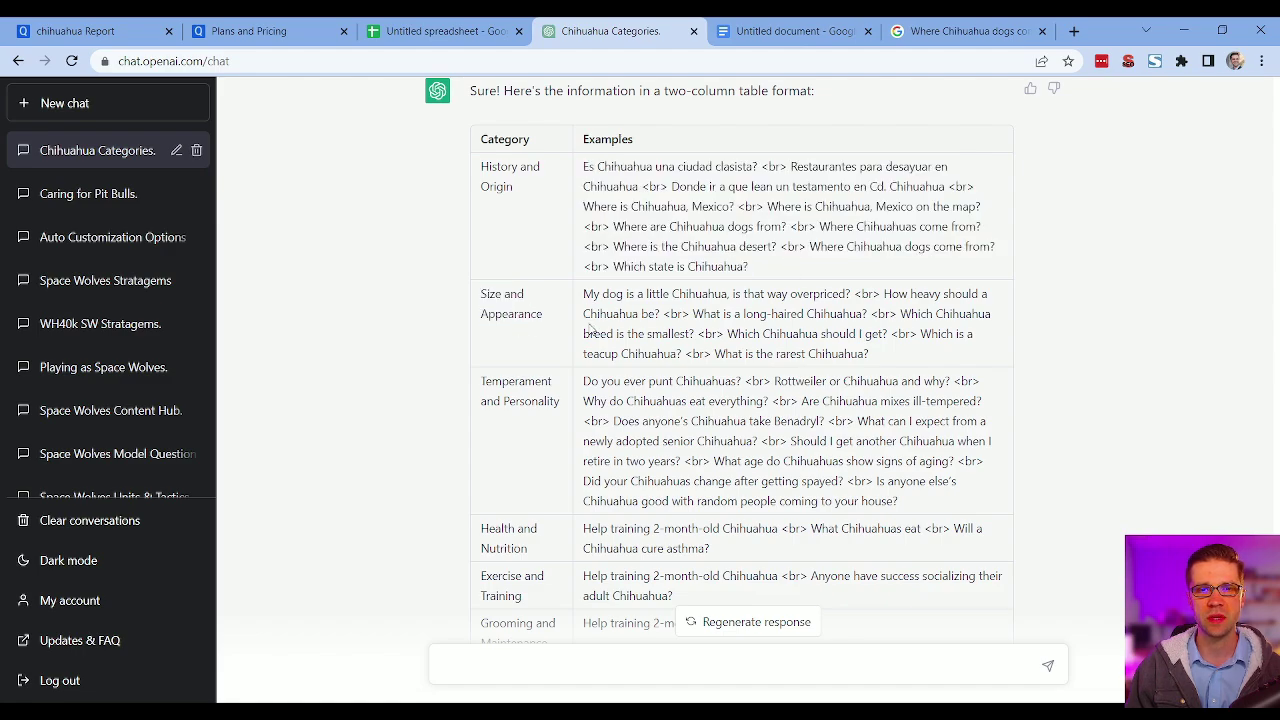
pyautogui.moveTo(667, 186); pyautogui.dragTo(640, 187)
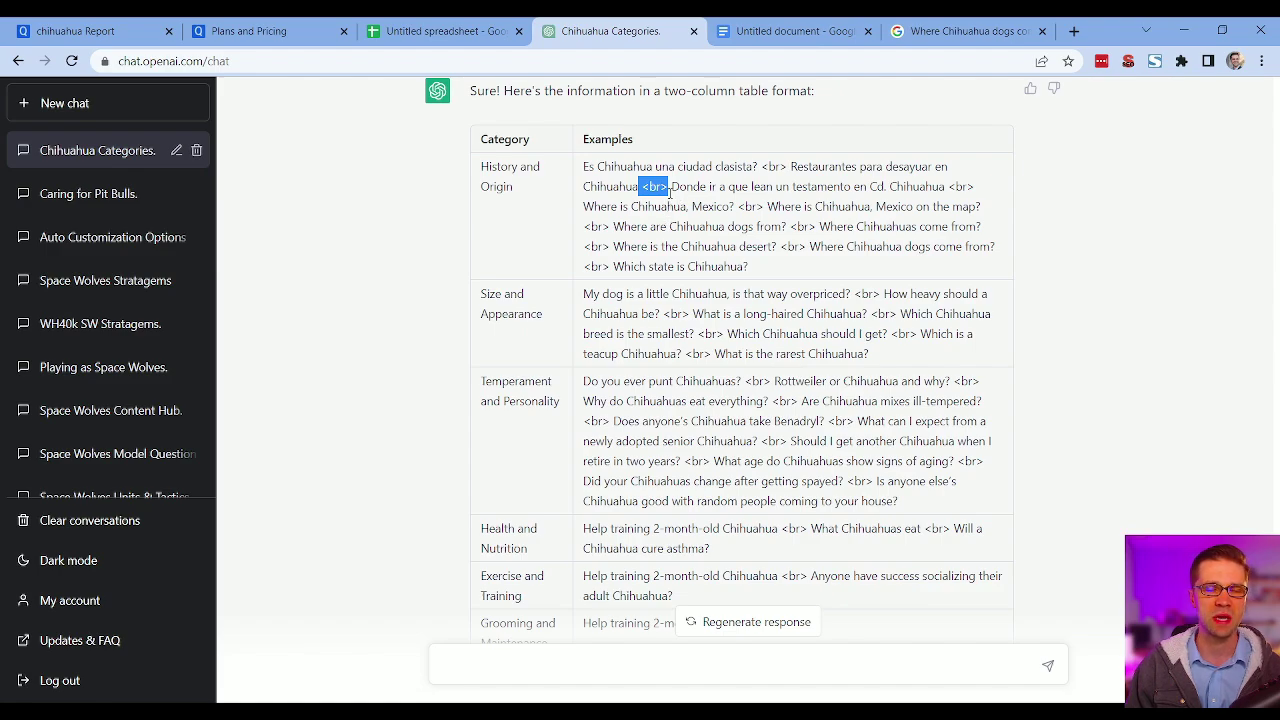
# - Delete the three rows above the pasted table, widen column A and bold the category names
pyautogui.click(450, 31)
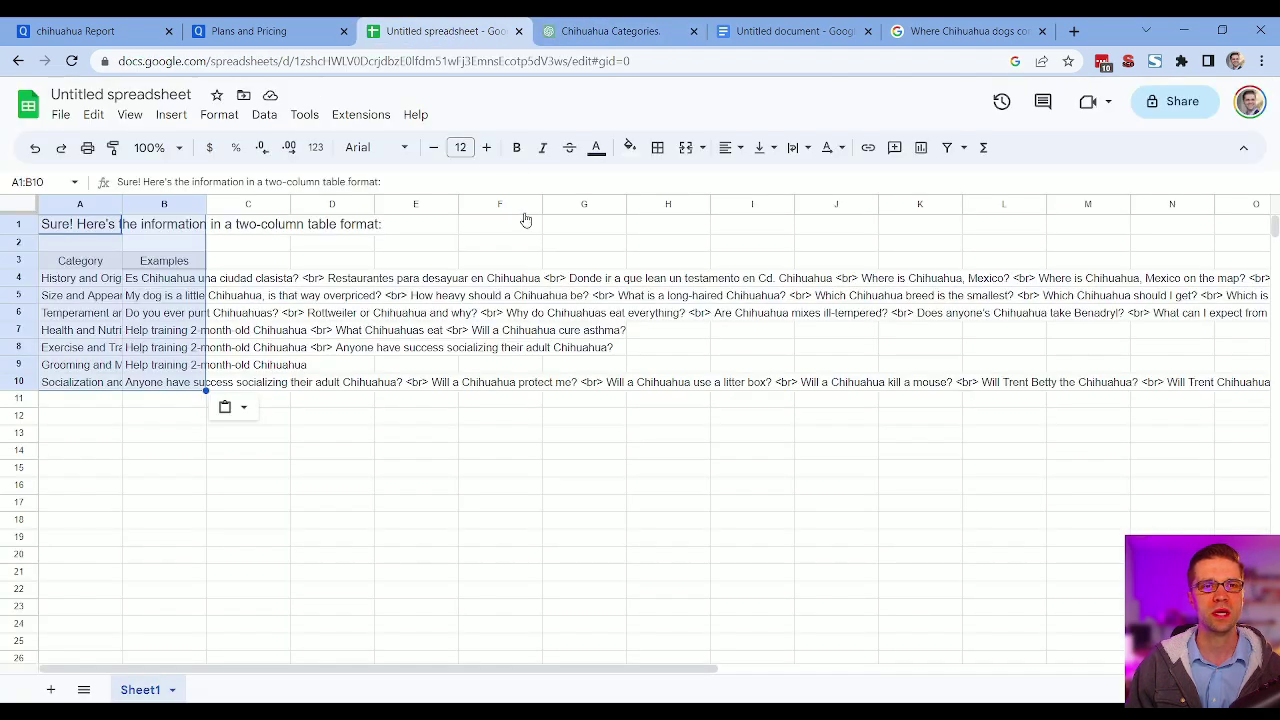
pyautogui.click(304, 439)
pyautogui.moveTo(25, 222); pyautogui.dragTo(26, 260)
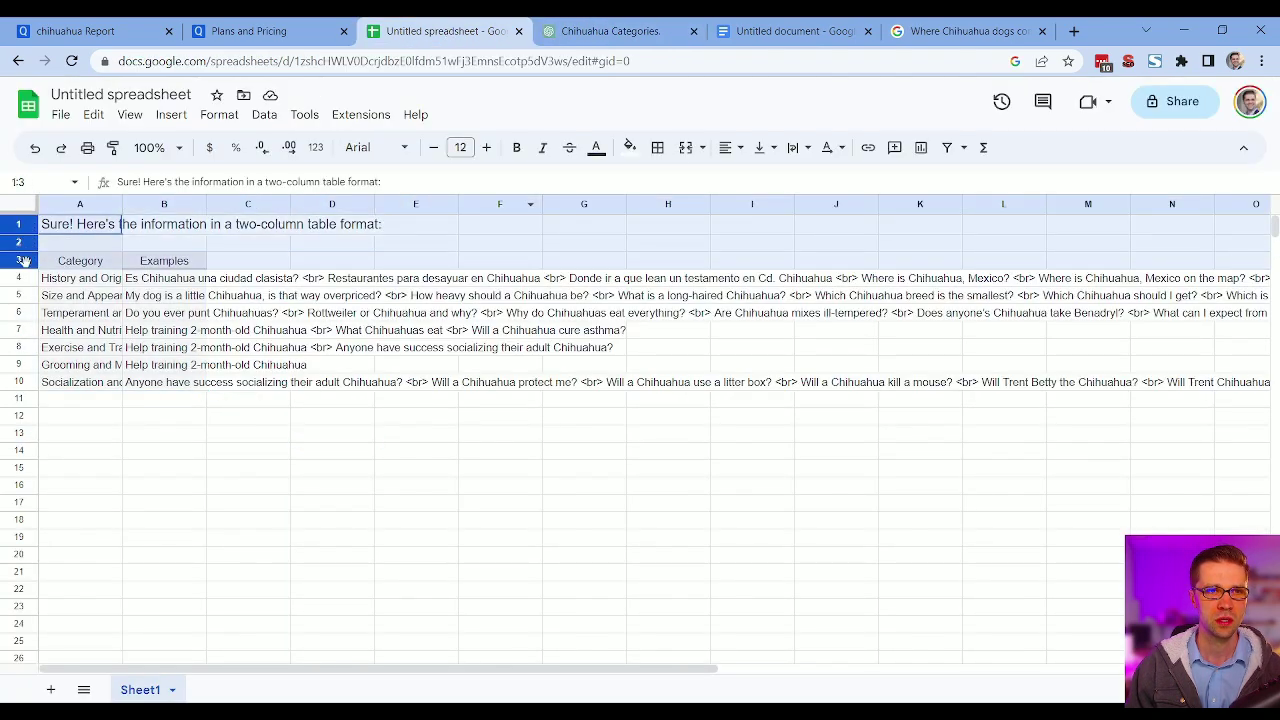
pyautogui.rightClick(26, 260)
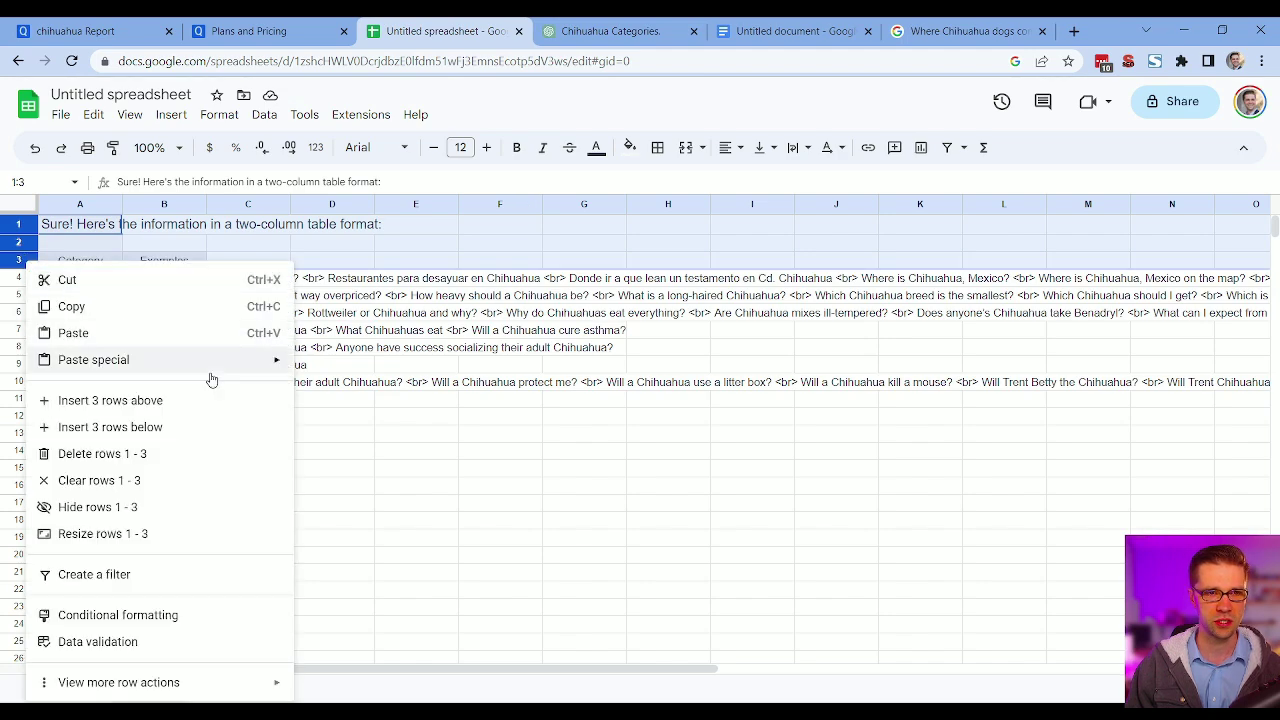
pyautogui.click(201, 453)
pyautogui.click(265, 432)
pyautogui.moveTo(124, 204); pyautogui.dragTo(283, 338)
pyautogui.click(170, 205)
pyautogui.hotkey('ctrl', 'b')
# - Bring up the Power Tools add-on under the Extensions menu
pyautogui.click(358, 115)
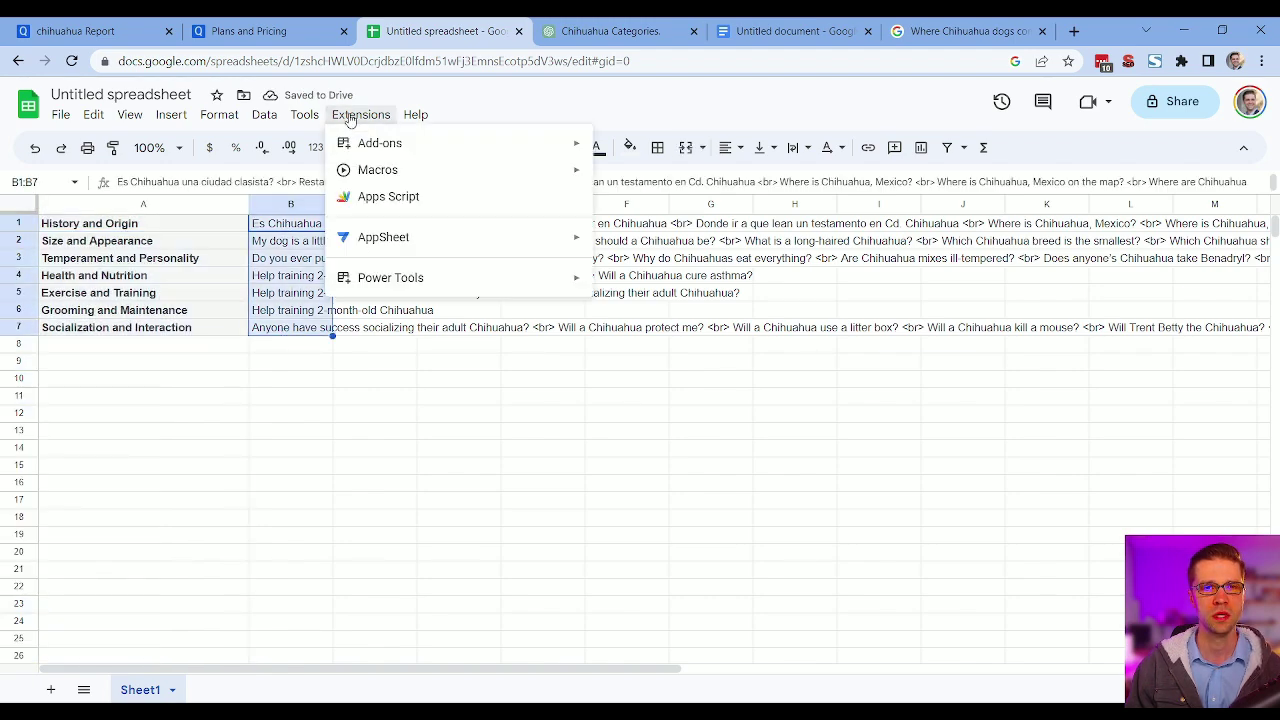
pyautogui.moveTo(434, 280)
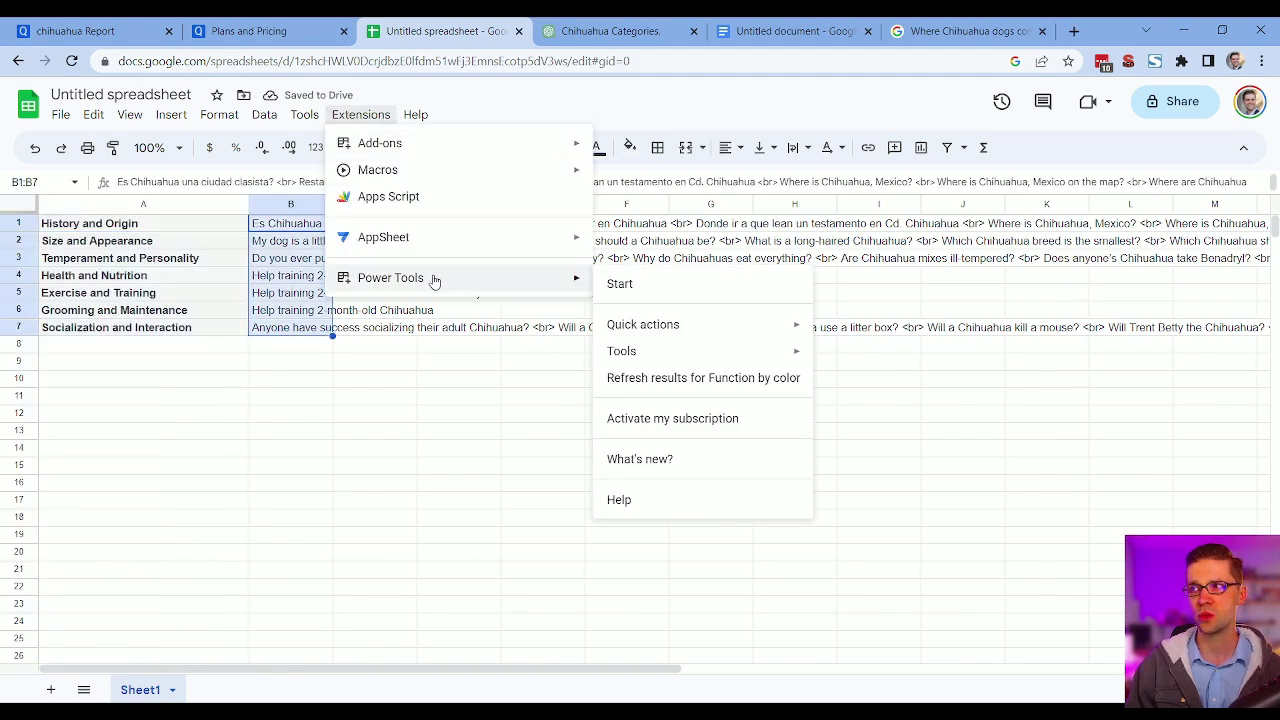
pyautogui.moveTo(441, 150)
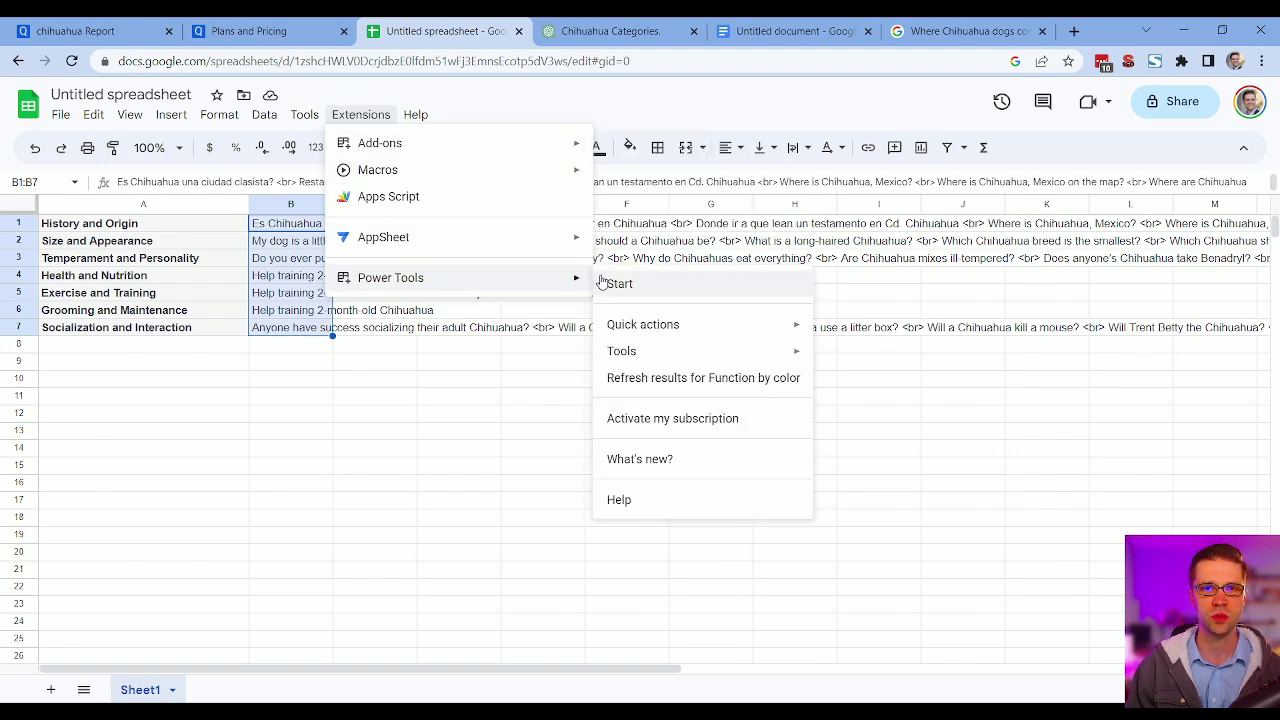
# - Start Power Tools and set Split text to split values by the '<br>' string into rows
pyautogui.click(612, 284)
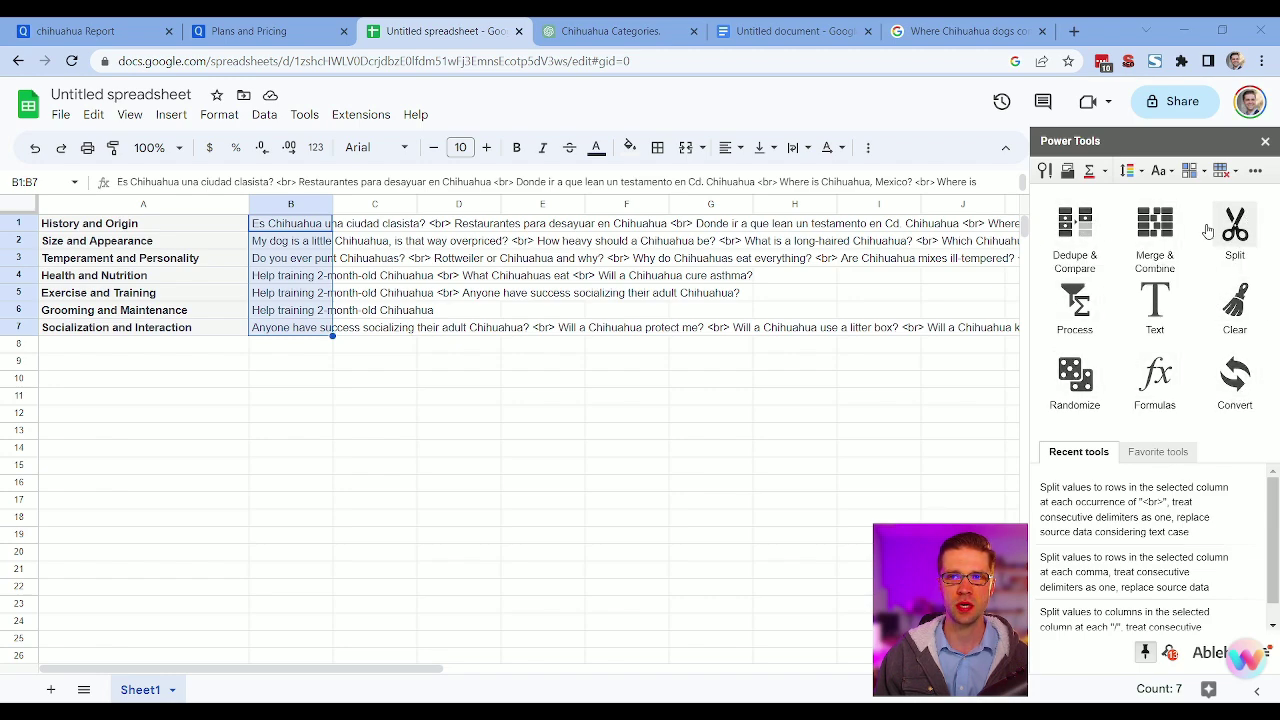
pyautogui.click(1233, 233)
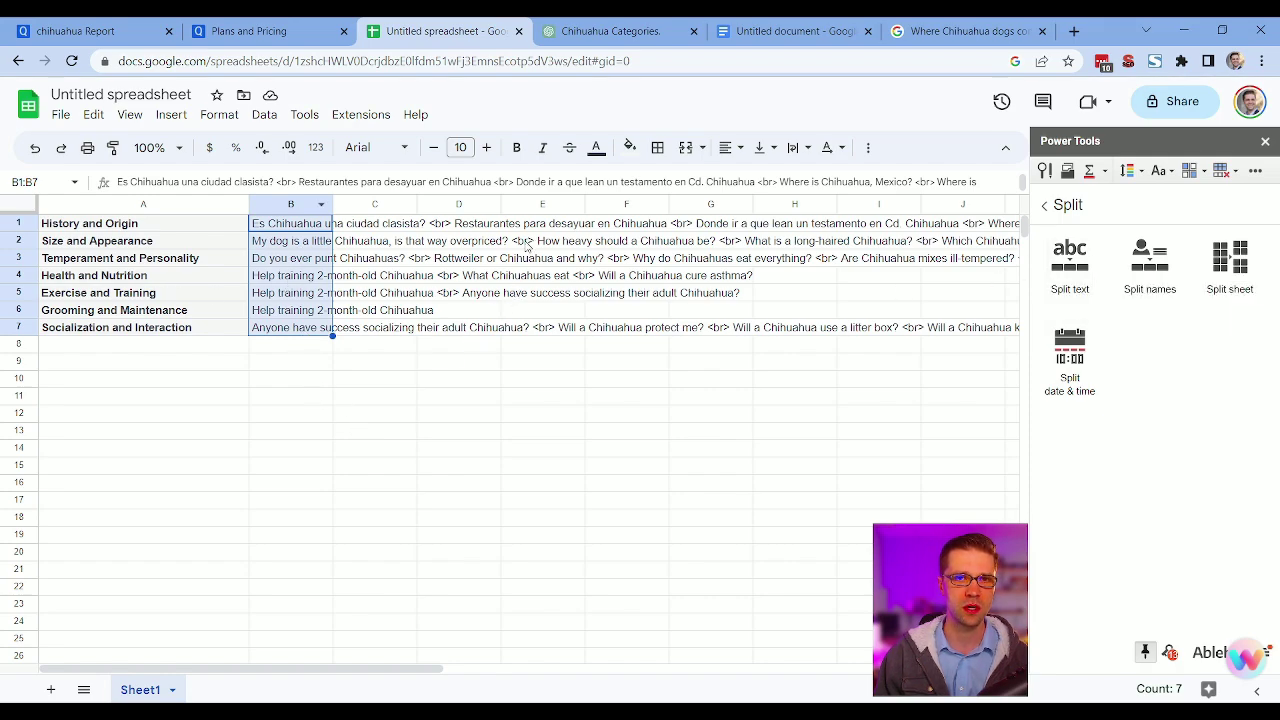
pyautogui.click(1070, 258)
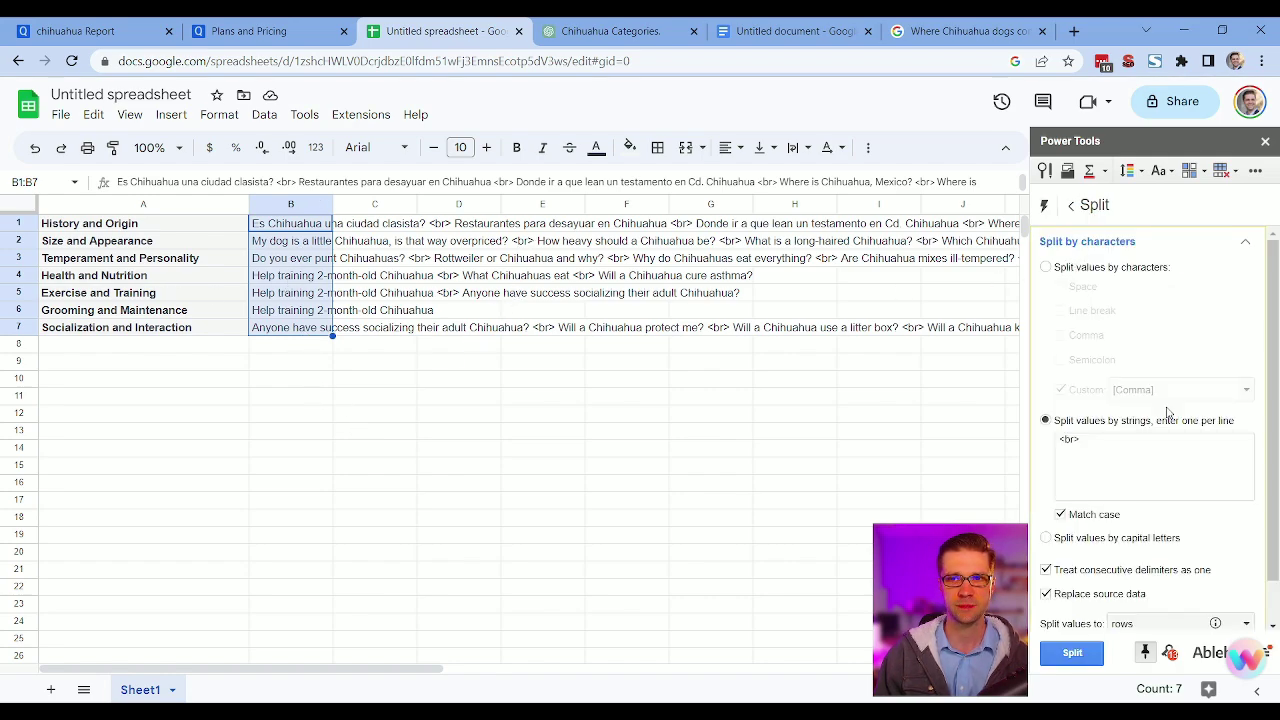
pyautogui.scroll(-1, 1165, 400)
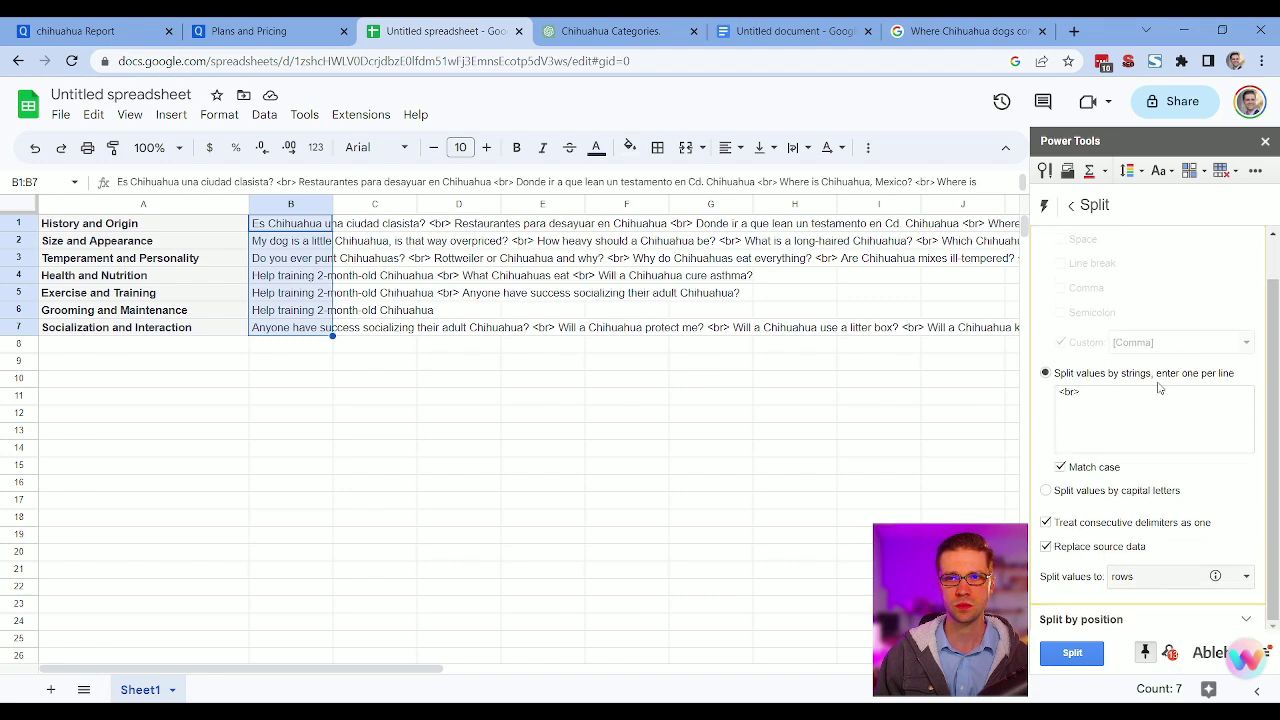
pyautogui.click(1102, 409)
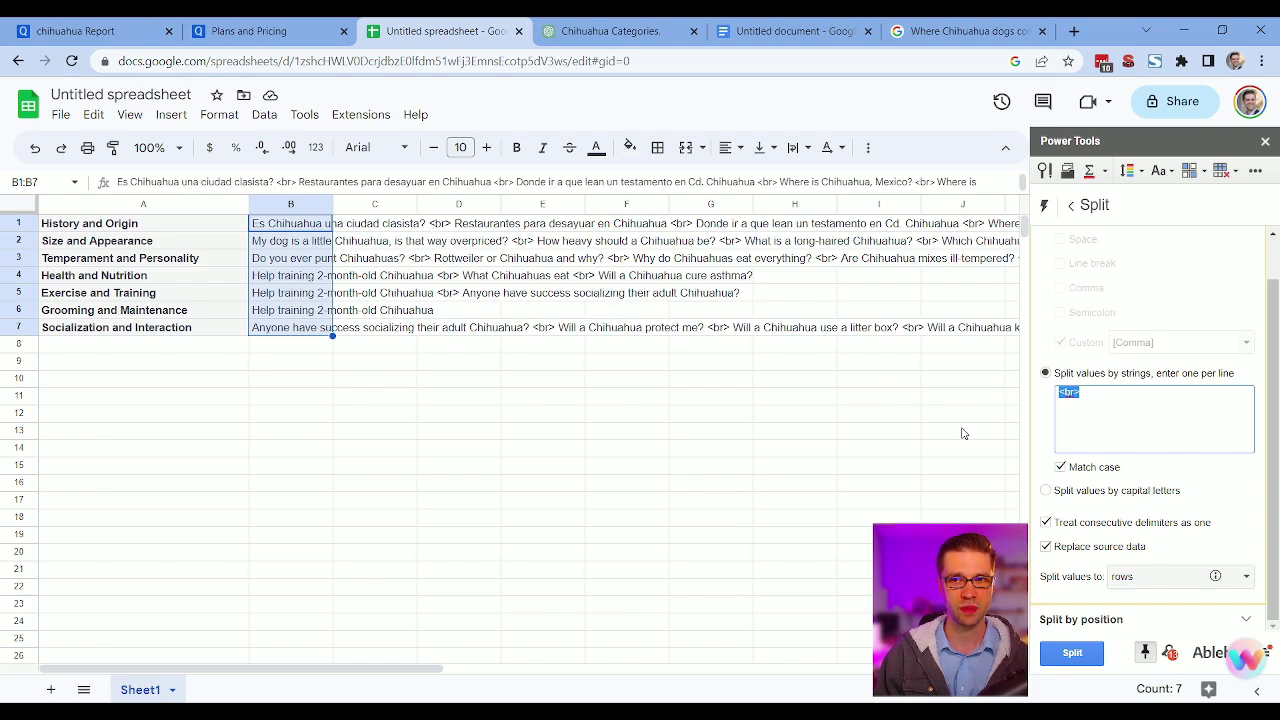
pyautogui.click(1087, 405)
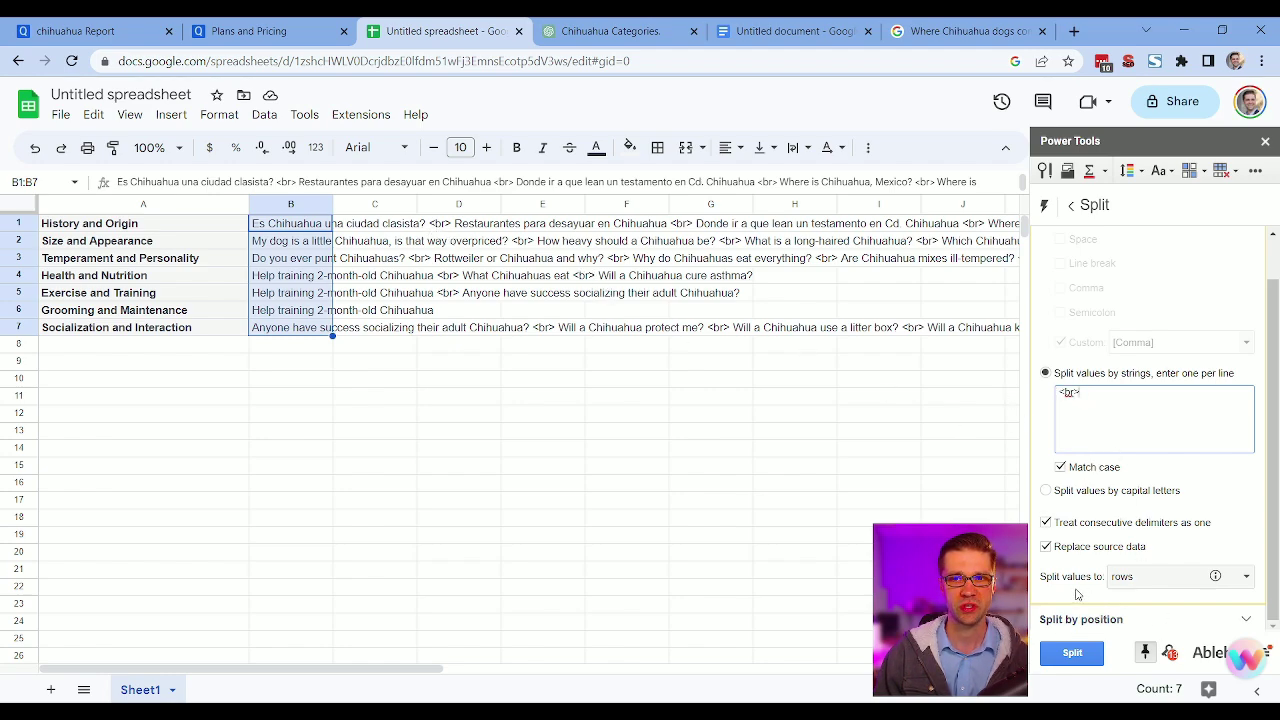
# - Split the questions at each '<br>' into separate rows and close the Power Tools sidebar
pyautogui.click(1072, 652)
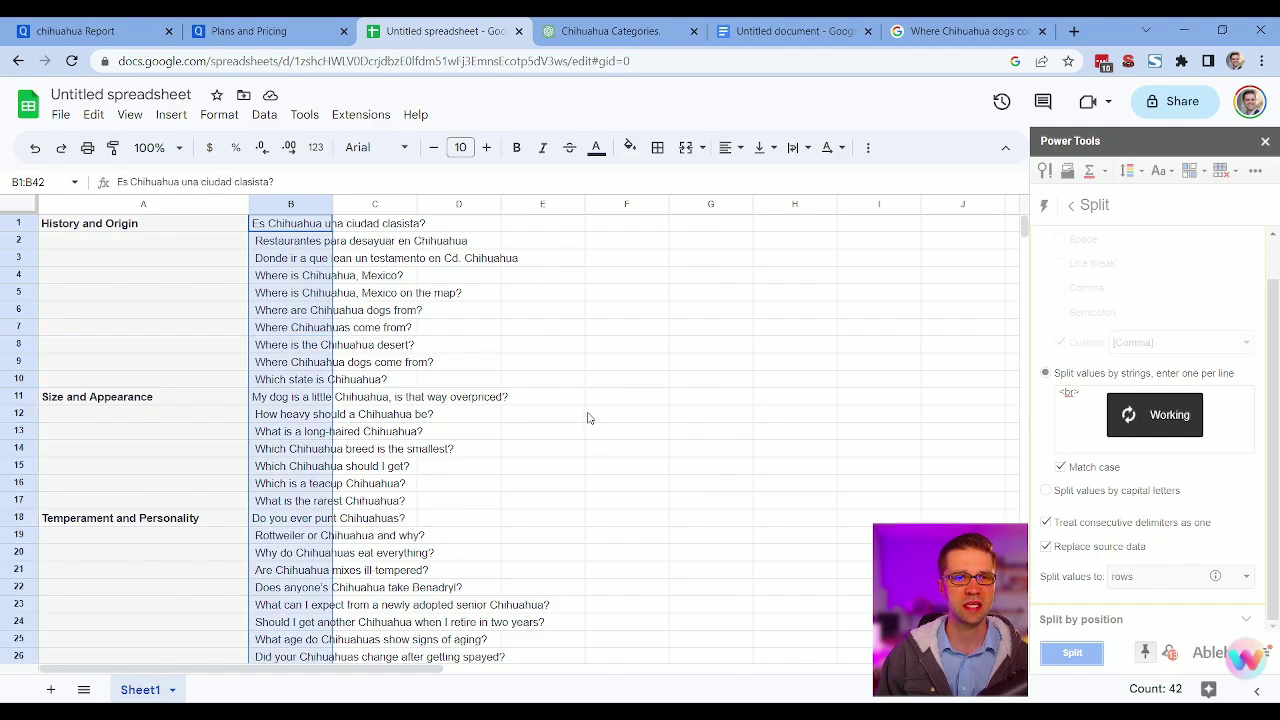
pyautogui.scroll(-3, 588, 420)
pyautogui.scroll(-5, 588, 418)
pyautogui.scroll(9, 588, 418)
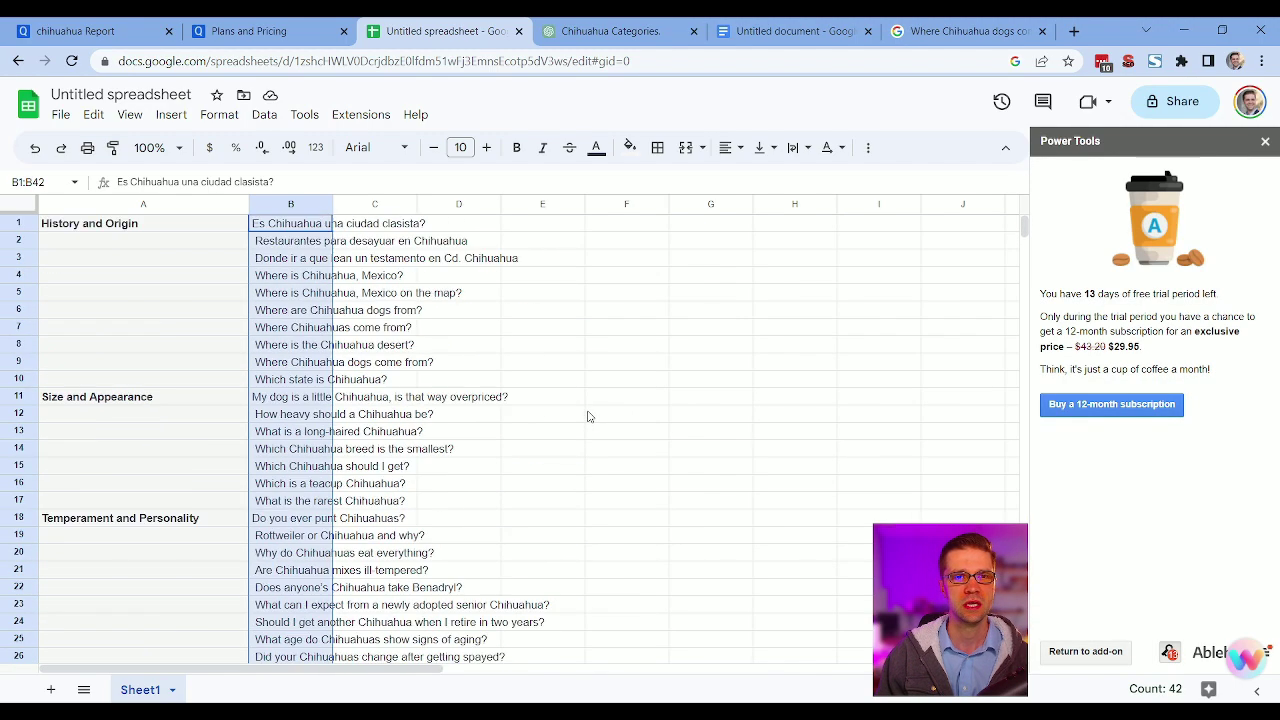
pyautogui.click(1265, 143)
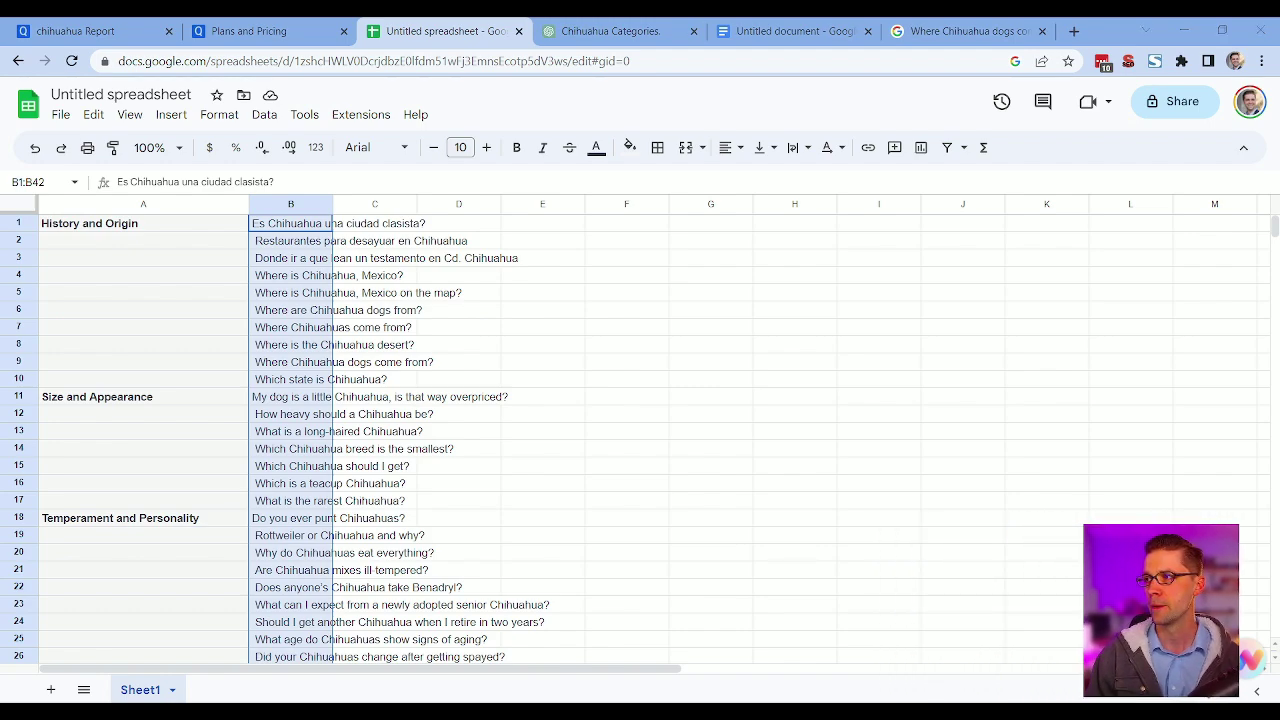
pyautogui.click(799, 314)
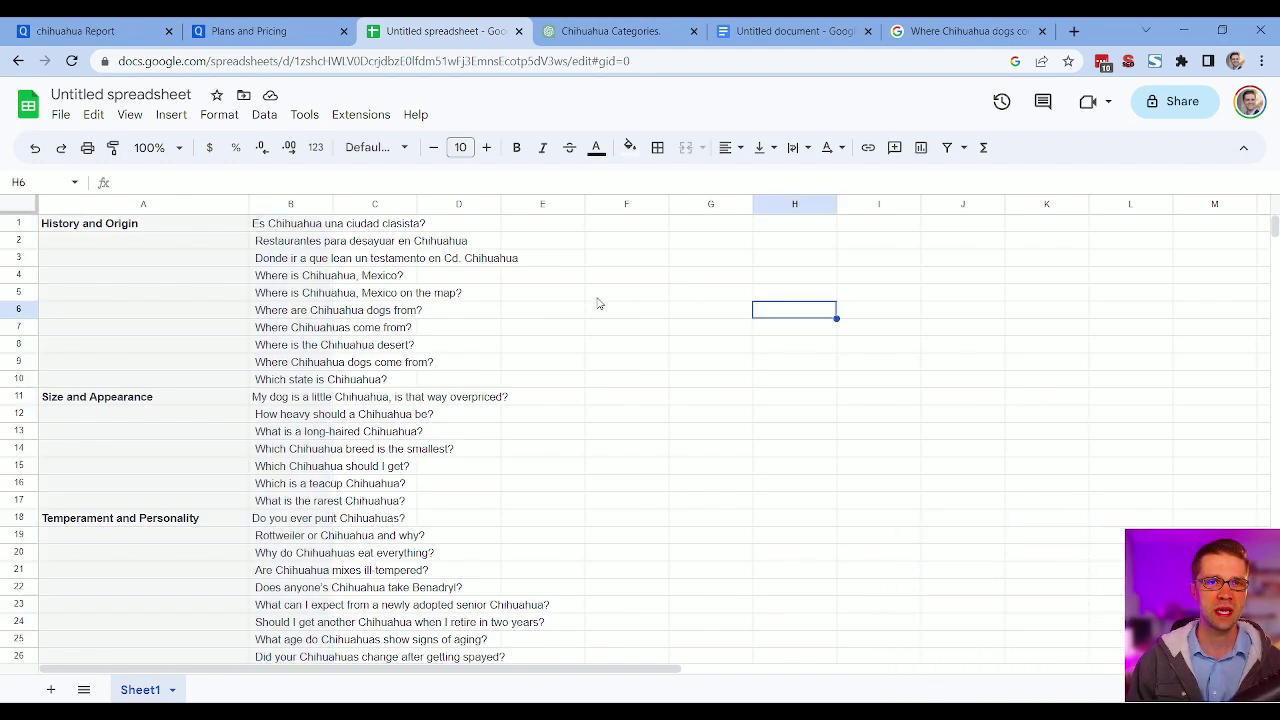
# - Review the questions in B1, B5, B8 and B13 and copy one for a Google search
pyautogui.click(286, 226)
pyautogui.click(290, 296)
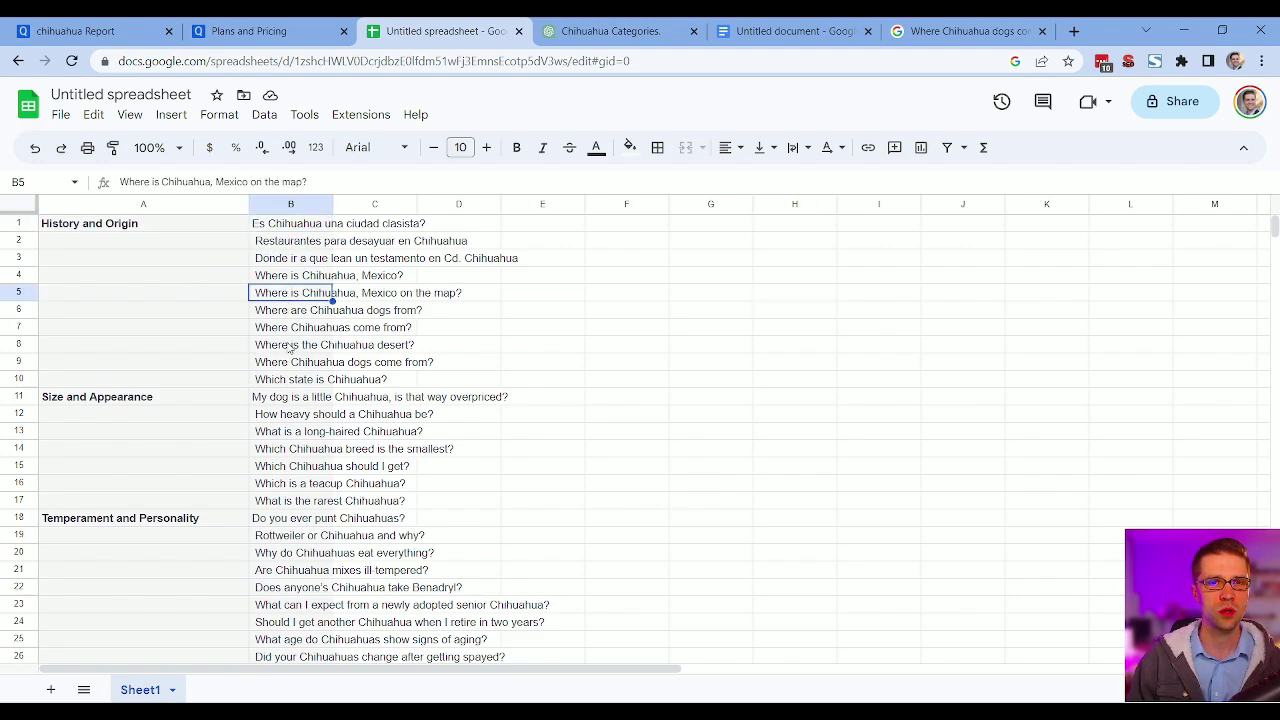
pyautogui.hotkey('ctrl', 'c')
pyautogui.click(470, 312)
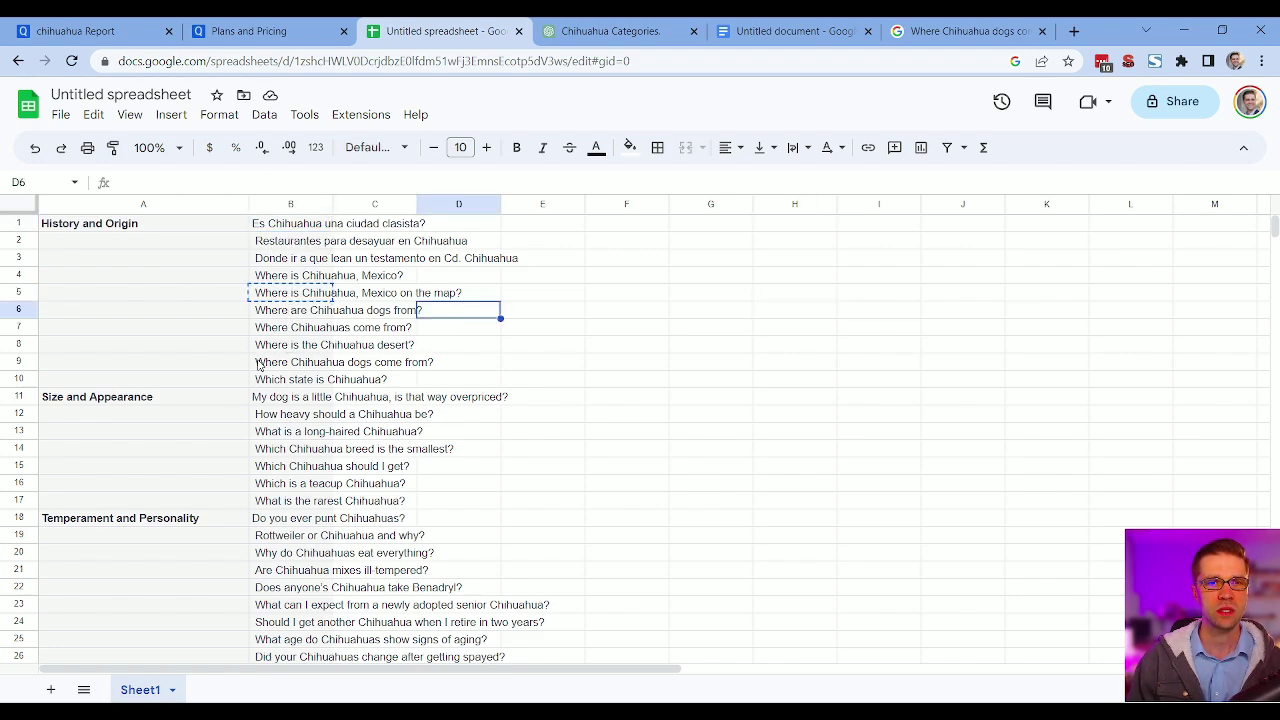
pyautogui.click(259, 344)
pyautogui.click(287, 432)
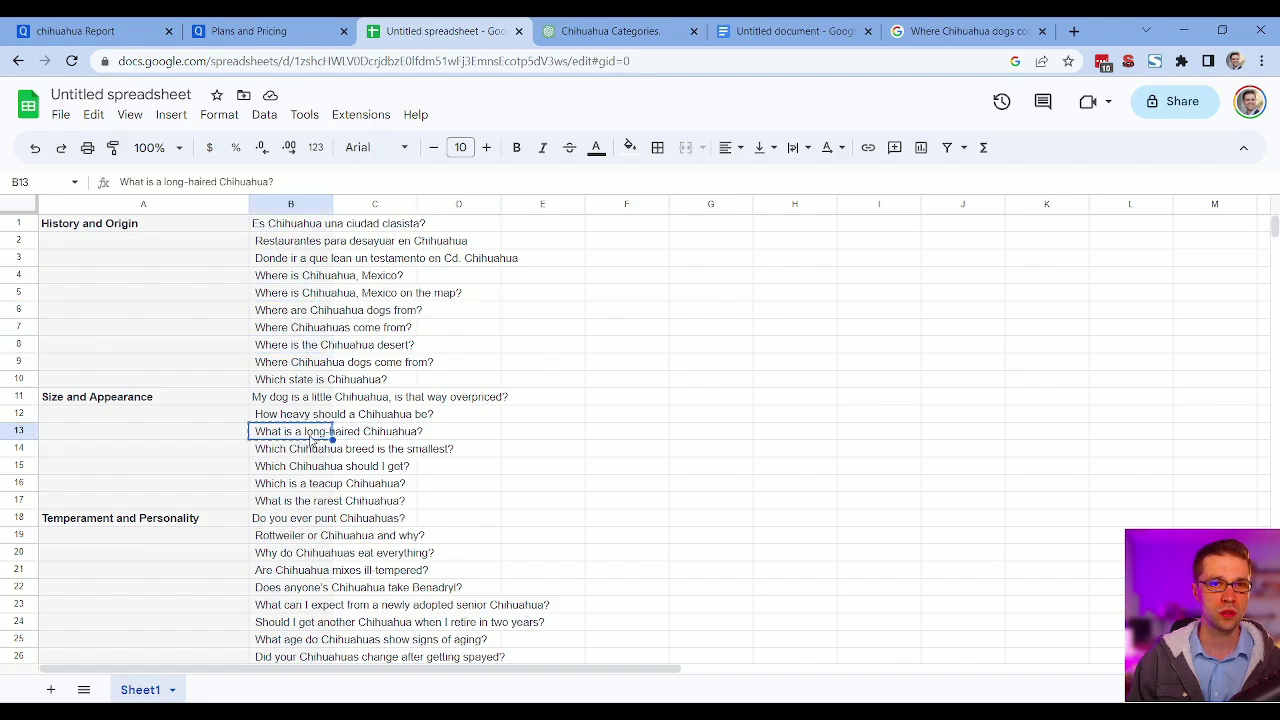
pyautogui.click(880, 28)
# - Search Google for the pasted question 'What is a long-haired Chihuahua?'
pyautogui.click(622, 56)
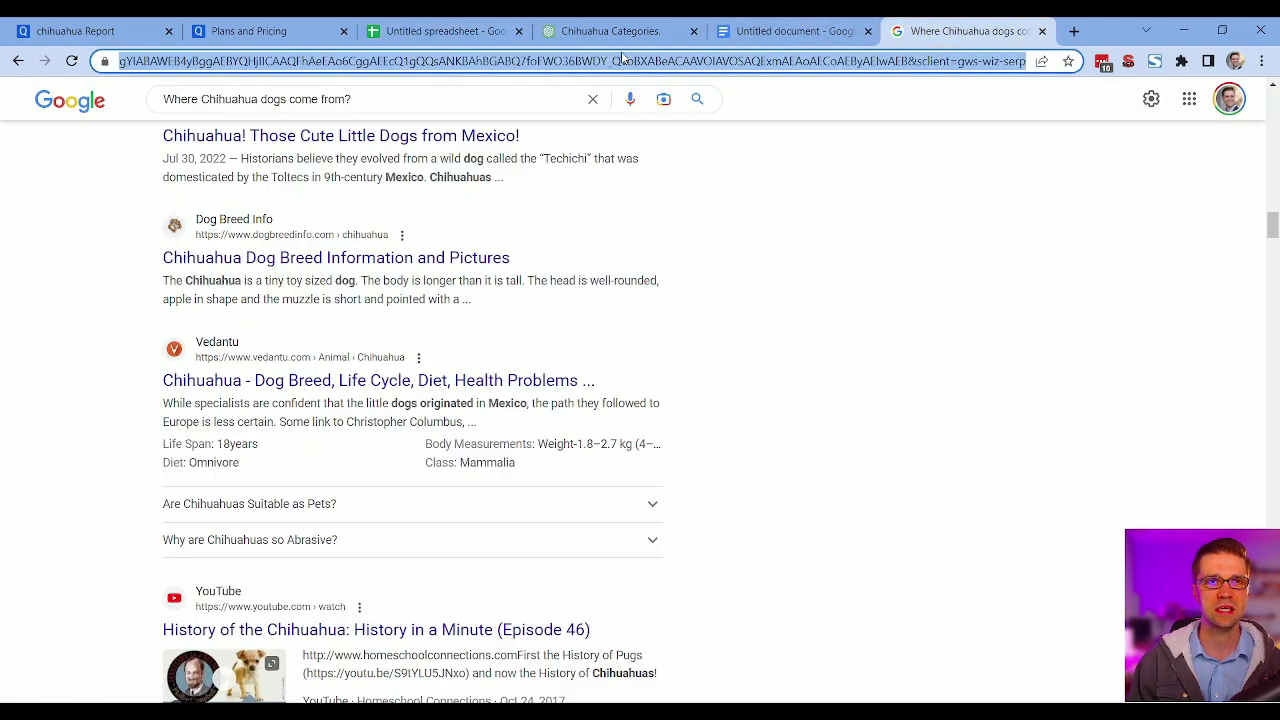
pyautogui.hotkey('ctrl', 'v')
pyautogui.press('Return')
pyautogui.scroll(-5, 84, 297)
pyautogui.scroll(-14, 85, 298)
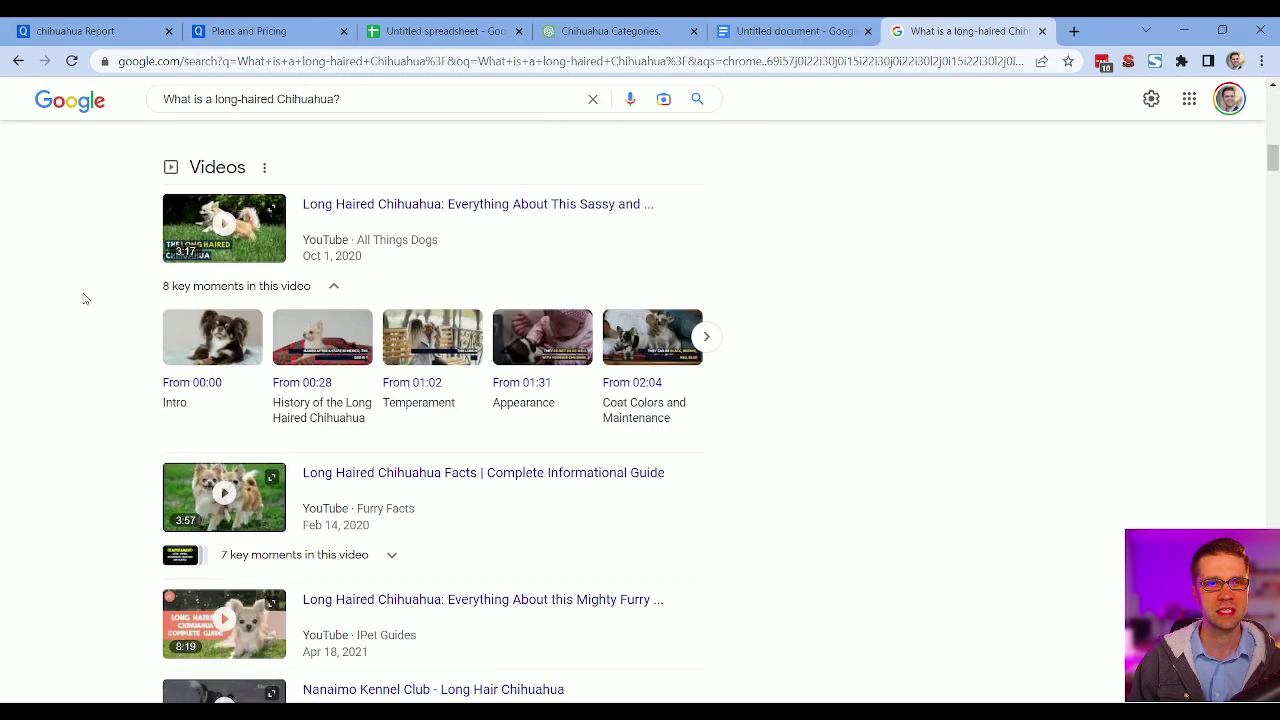
pyautogui.scroll(-5, 84, 298)
# - Compare against the QuestionDB report, then scroll through the long-haired Chihuahua results
pyautogui.hotkey('ctrl', '1')
pyautogui.scroll(15, 150, 350)
pyautogui.scroll(8, 130, 280)
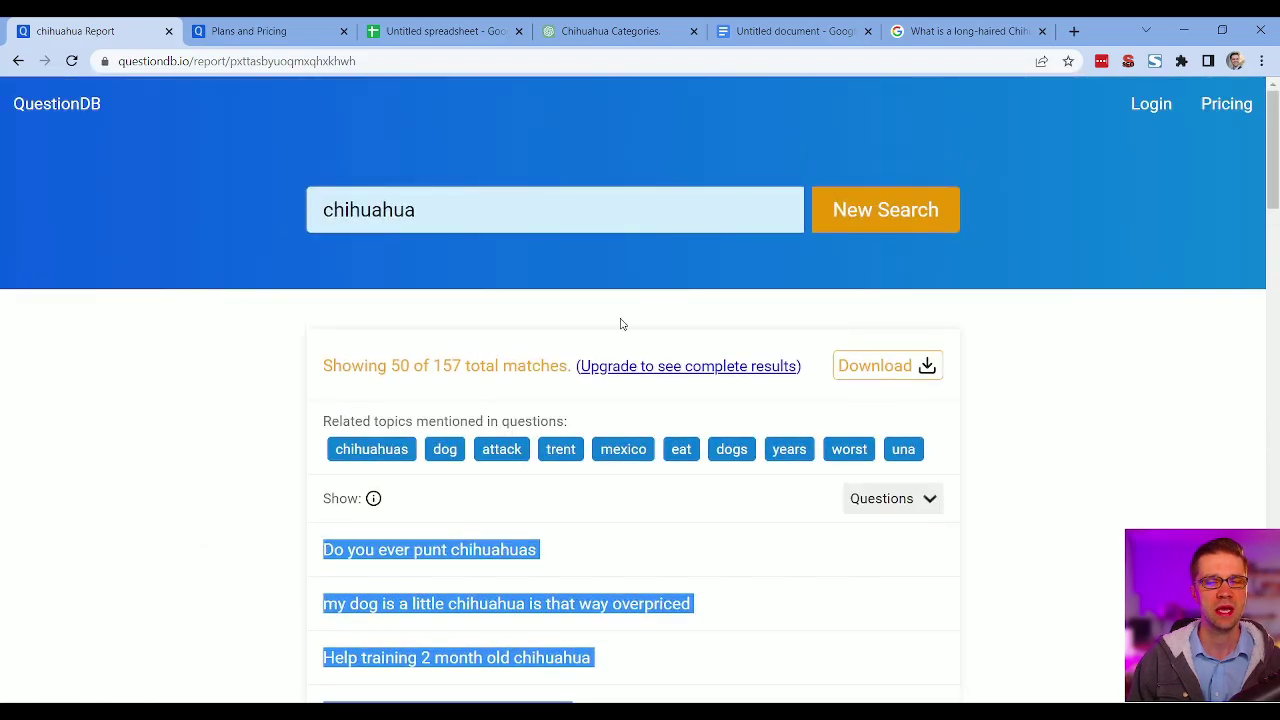
pyautogui.hotkey('ctrl', '6')
pyautogui.scroll(-7, 130, 478)
pyautogui.scroll(-20, 130, 478)
pyautogui.scroll(9, 114, 335)
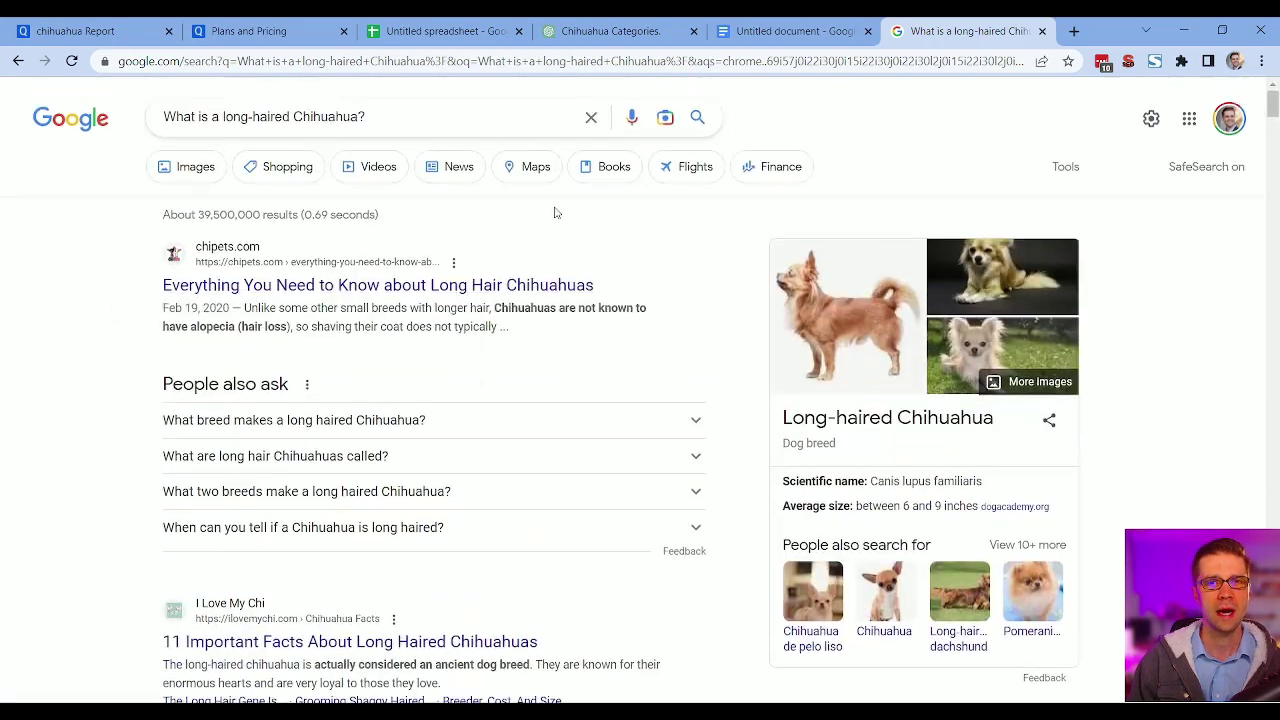
pyautogui.scroll(-5, 72, 387)
pyautogui.scroll(-20, 72, 387)
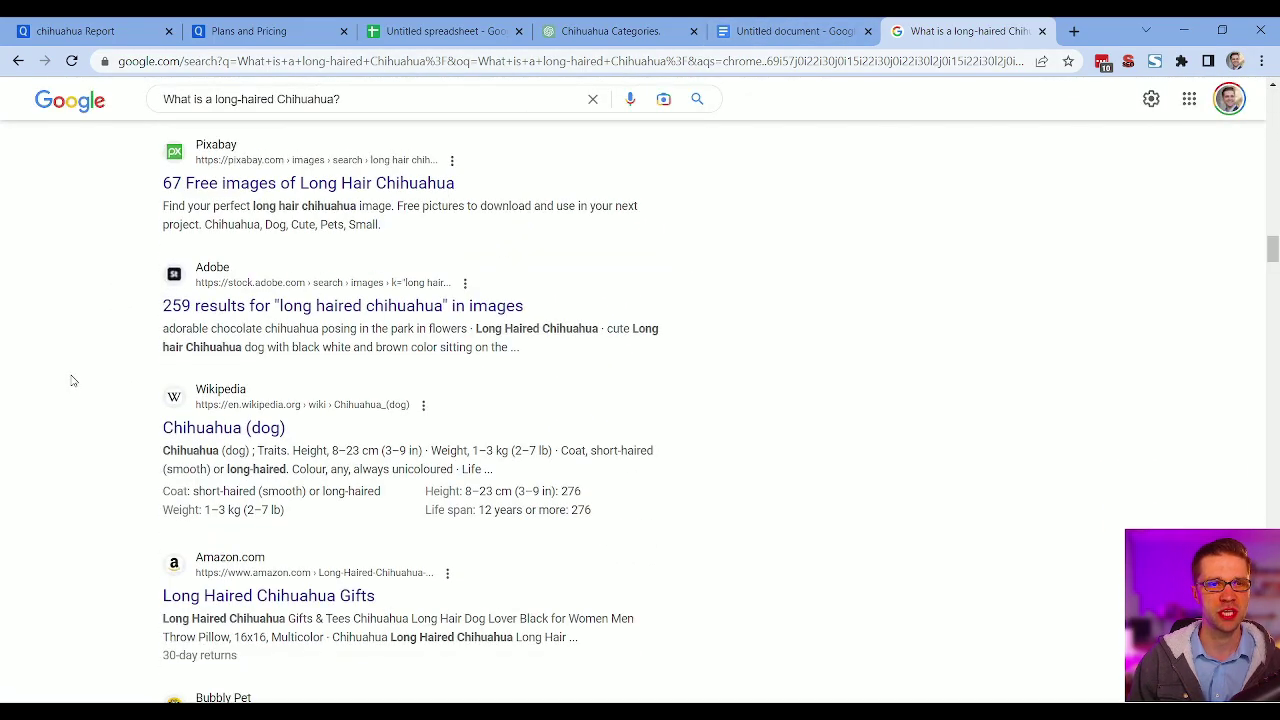
pyautogui.scroll(-5, 72, 380)
pyautogui.scroll(-5, 72, 380)
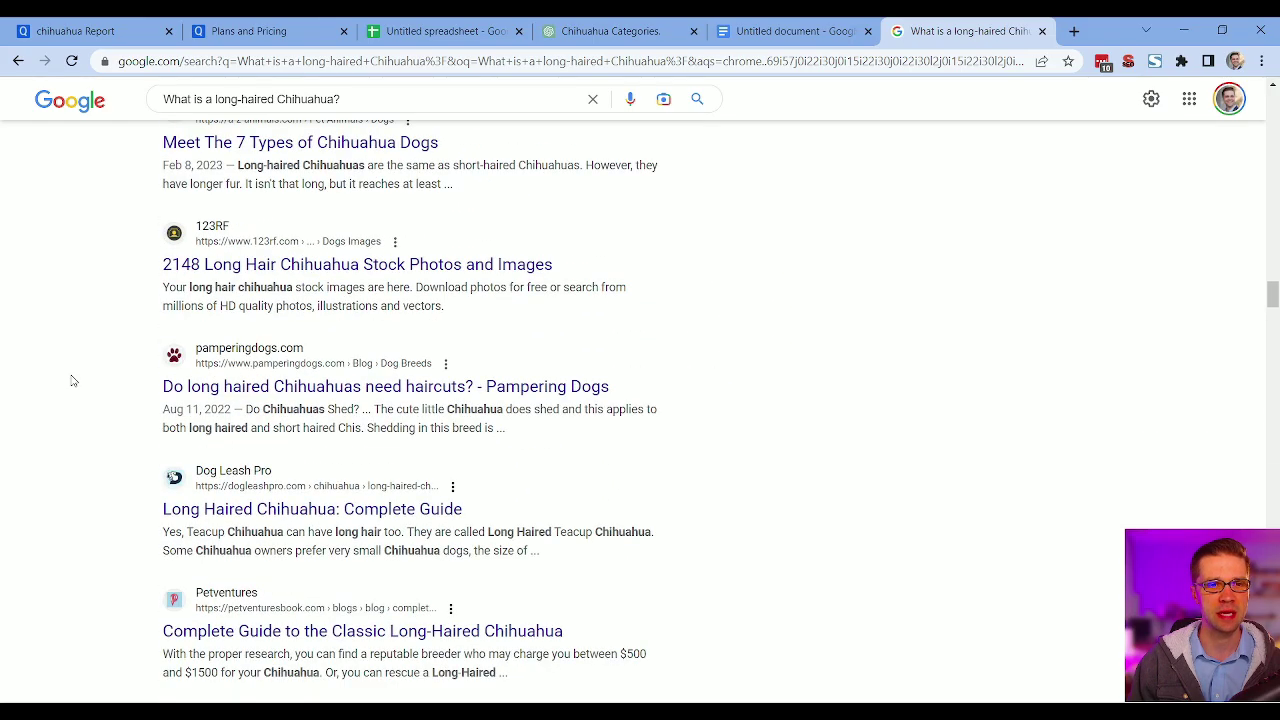
pyautogui.scroll(-5, 72, 380)
pyautogui.scroll(-5, 69, 380)
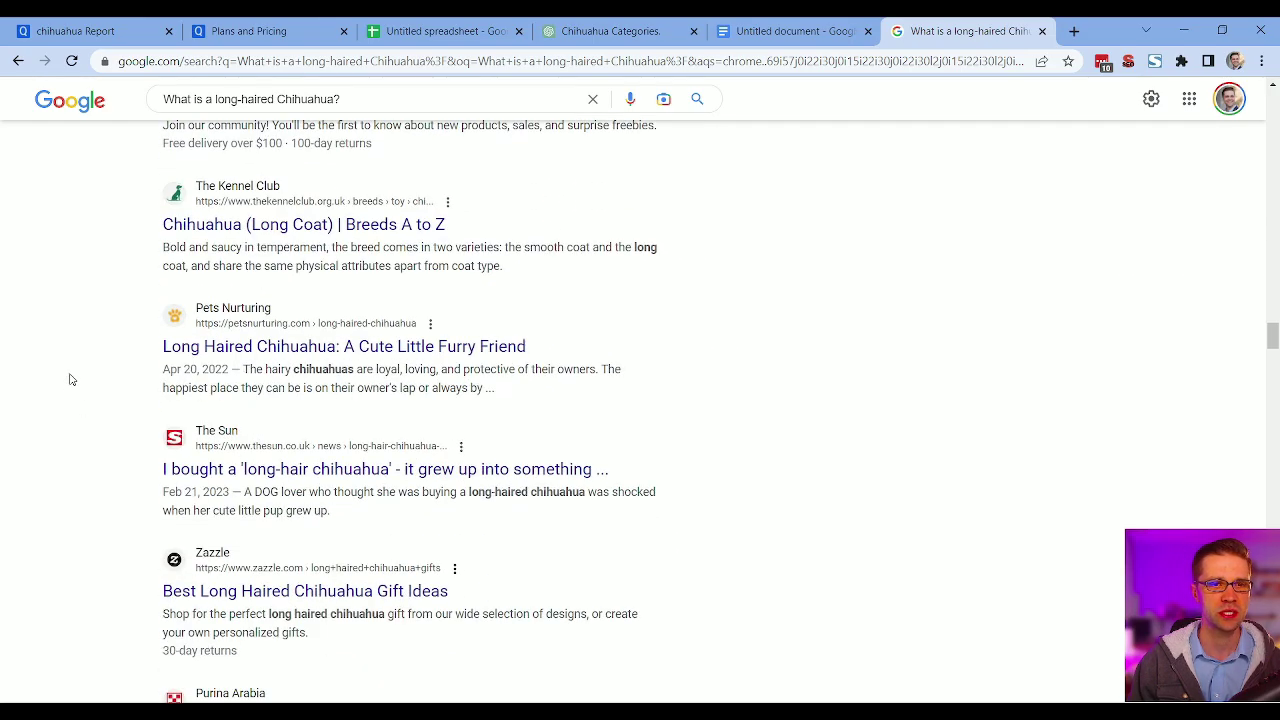
# - Return to the question spreadsheet and cancel the pending copy of B13
pyautogui.scroll(7, 69, 375)
pyautogui.click(733, 31)
pyautogui.click(440, 31)
pyautogui.click(623, 397)
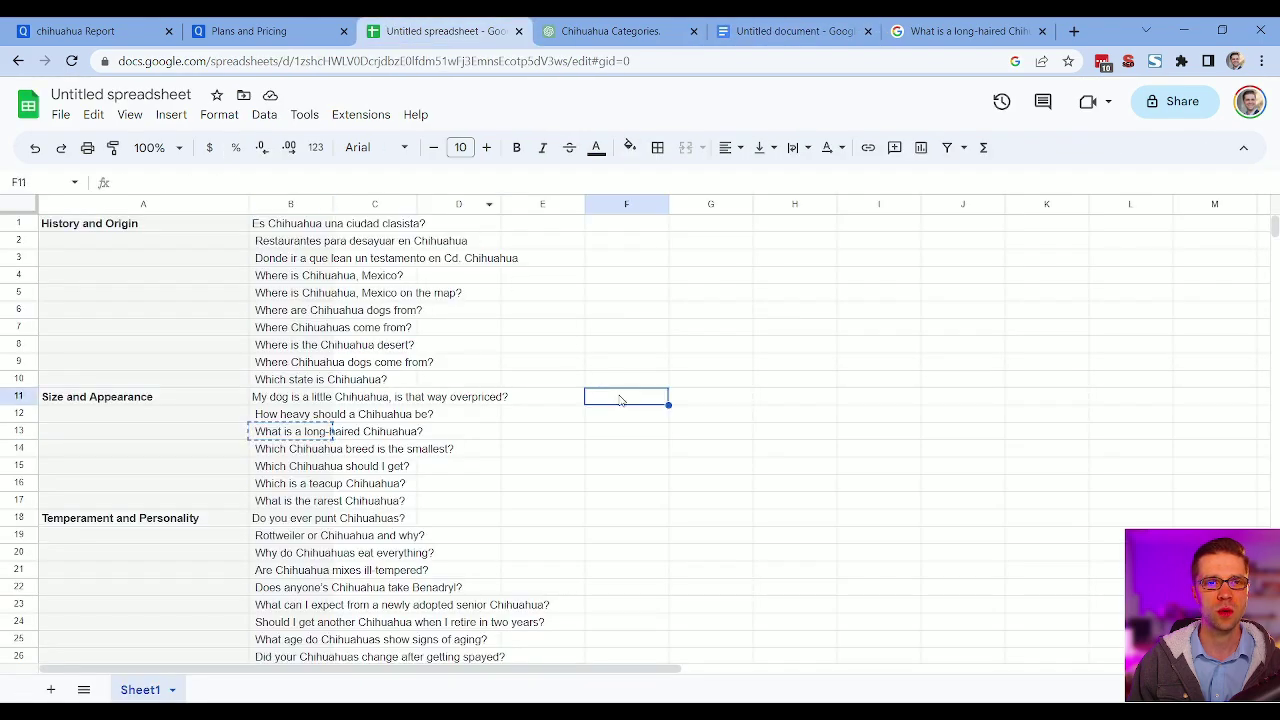
pyautogui.scroll(-5, 435, 517)
pyautogui.scroll(5, 435, 517)
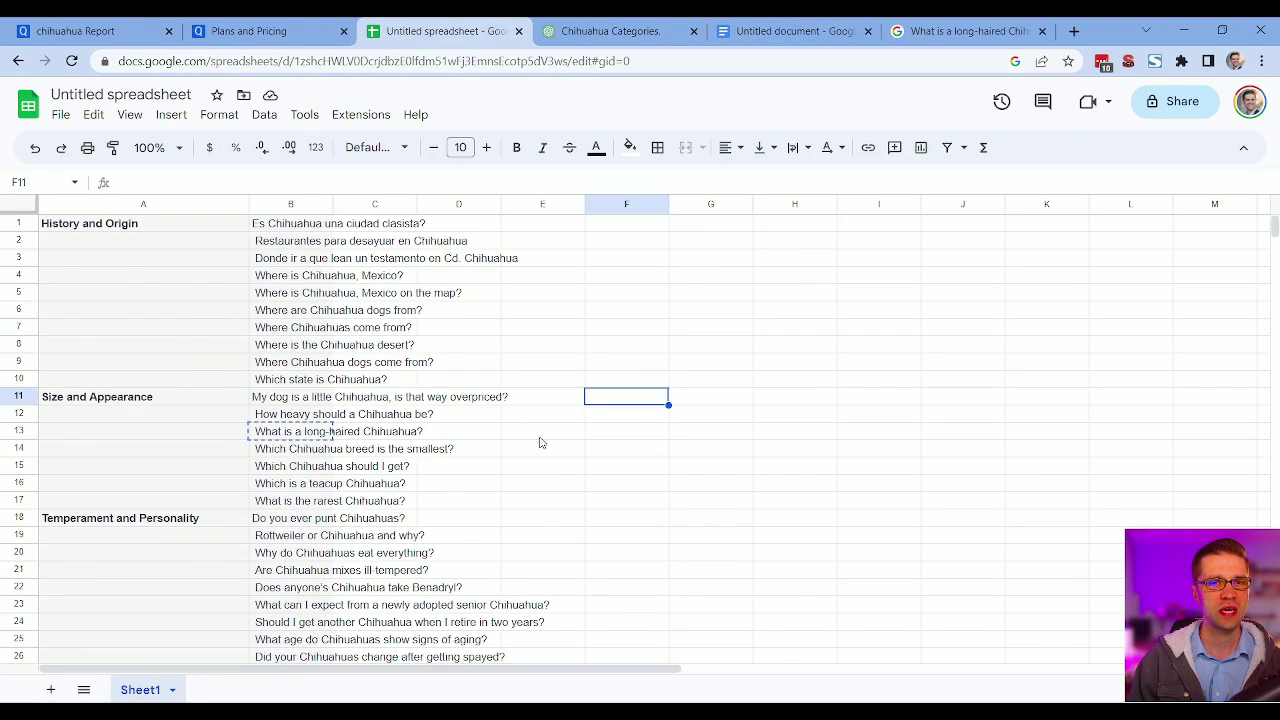
pyautogui.press('Delete')
pyautogui.click(598, 465)
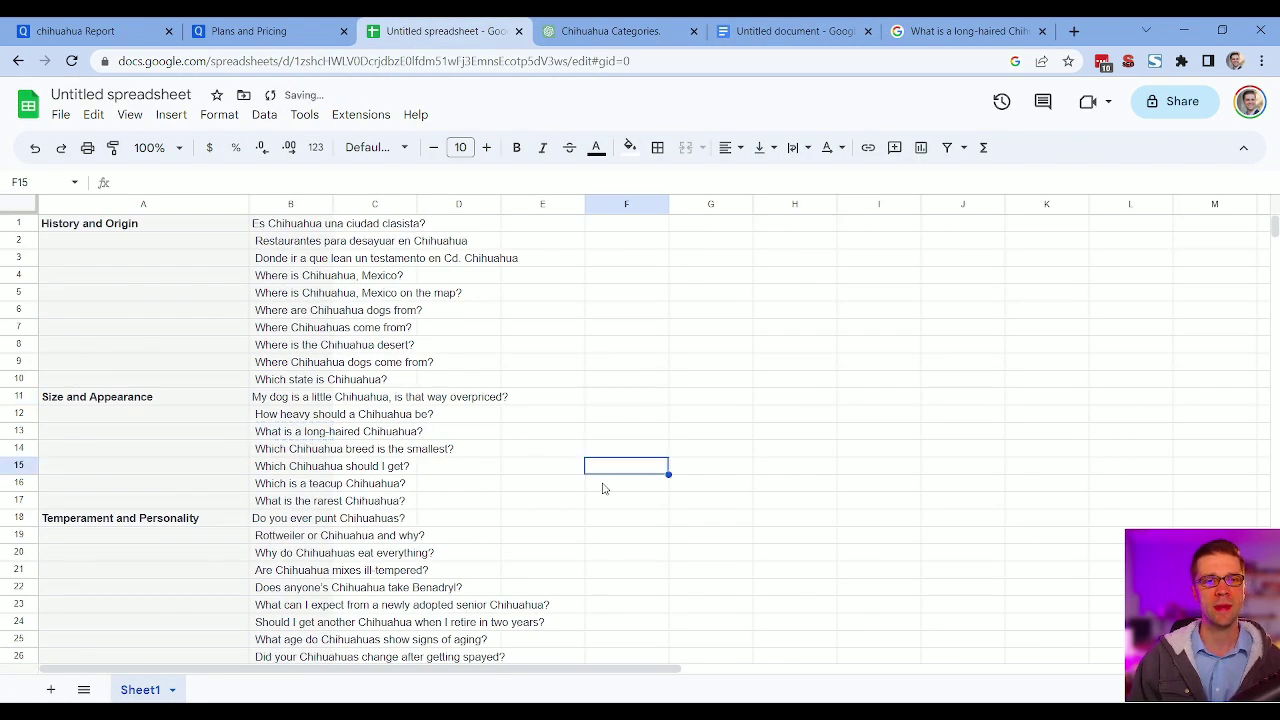
pyautogui.scroll(-4, 461, 476)
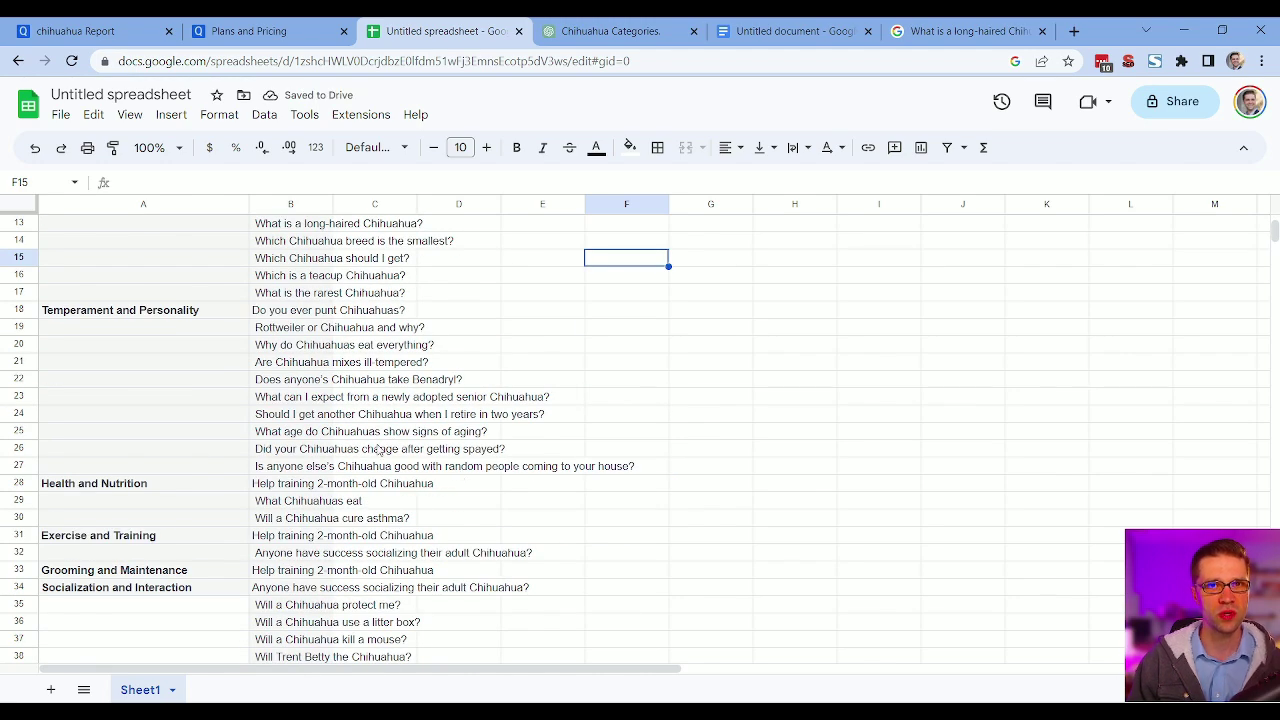
# - Copy the ten Temperament and Personality questions in B18:B27
pyautogui.moveTo(300, 310); pyautogui.dragTo(300, 466)
pyautogui.click(626, 379)
pyautogui.click(272, 366)
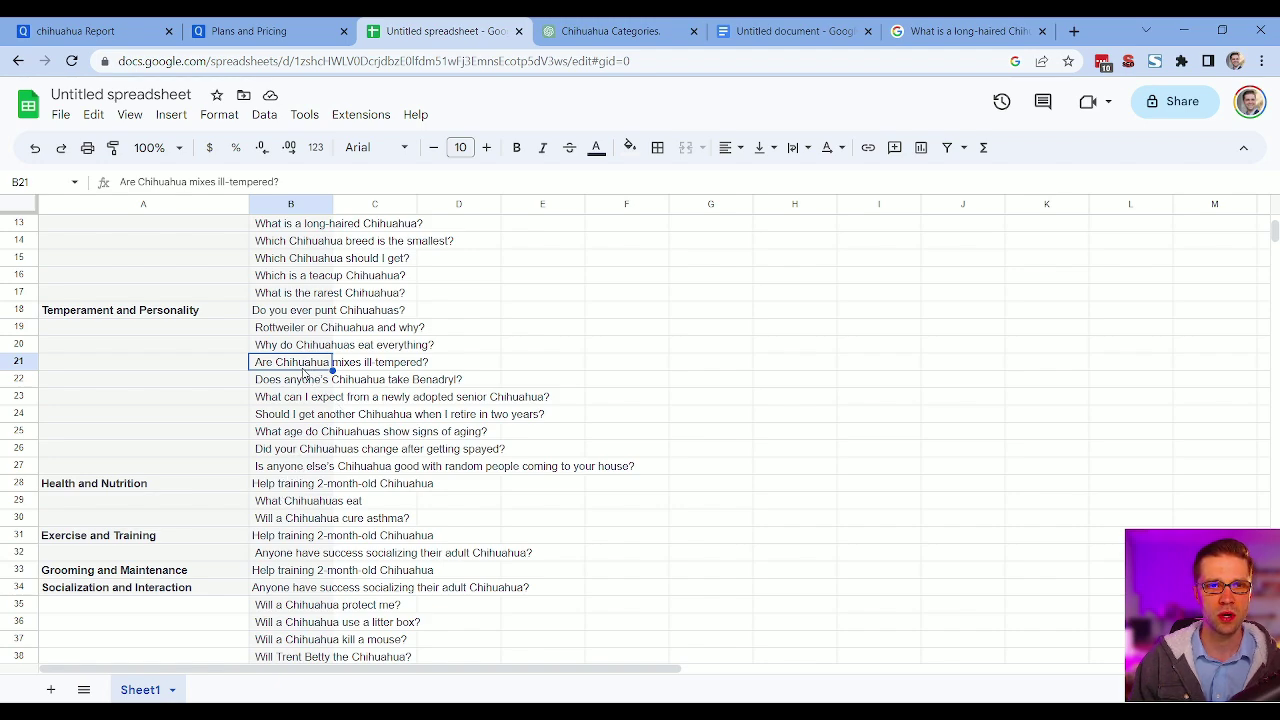
pyautogui.moveTo(290, 312); pyautogui.dragTo(290, 466)
pyautogui.hotkey('ctrl', 'c')
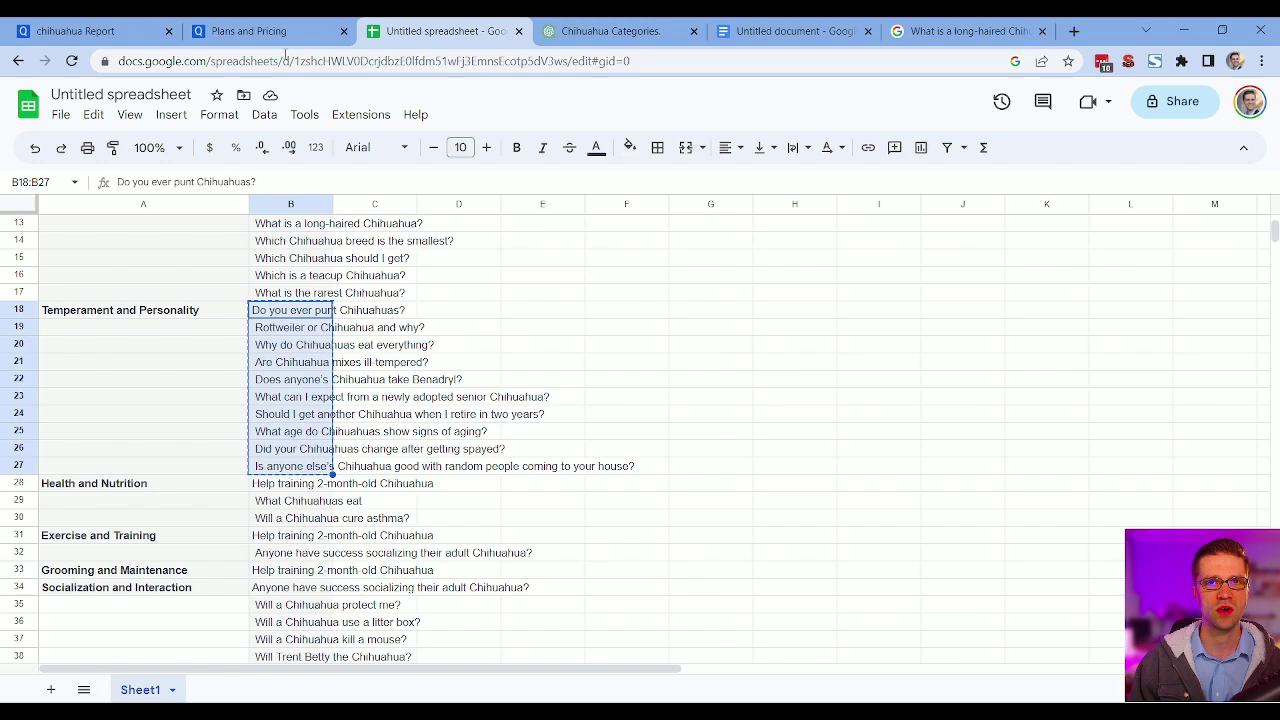
# - Ask ChatGPT 'Make any of these articles be combined' with the pasted temperament questions
pyautogui.click(605, 31)
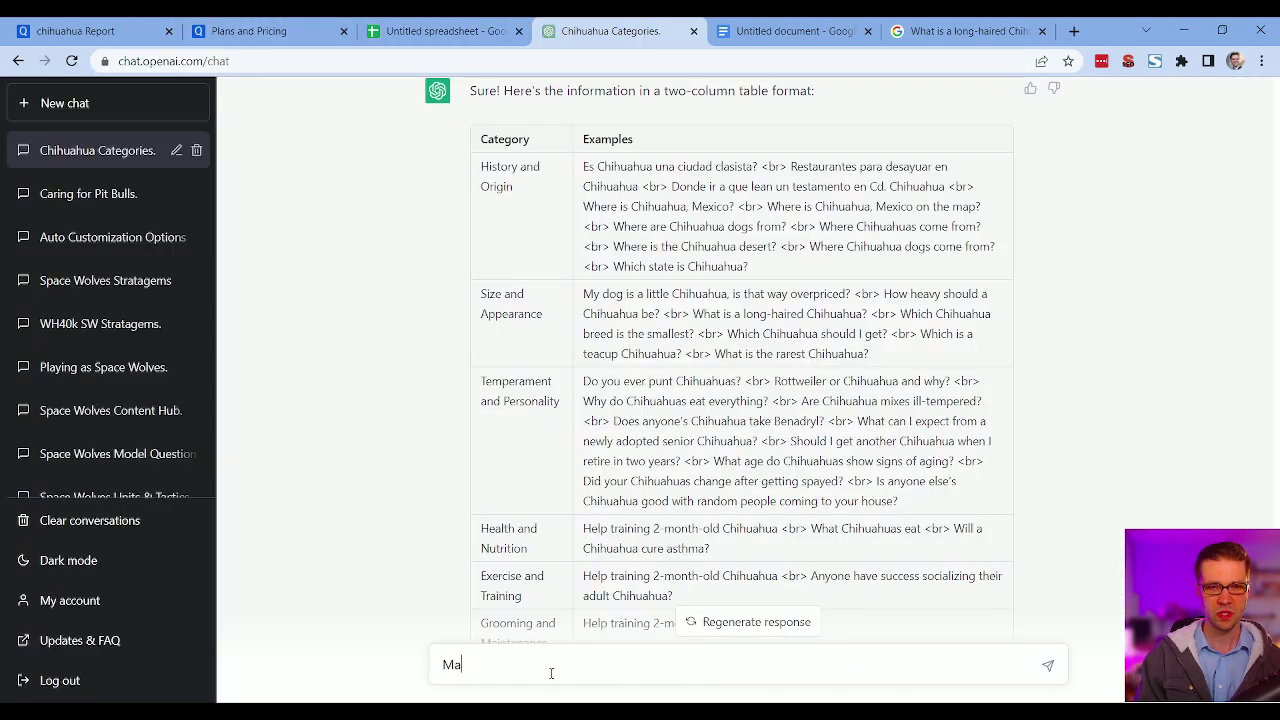
pyautogui.write('Make any of these ar')
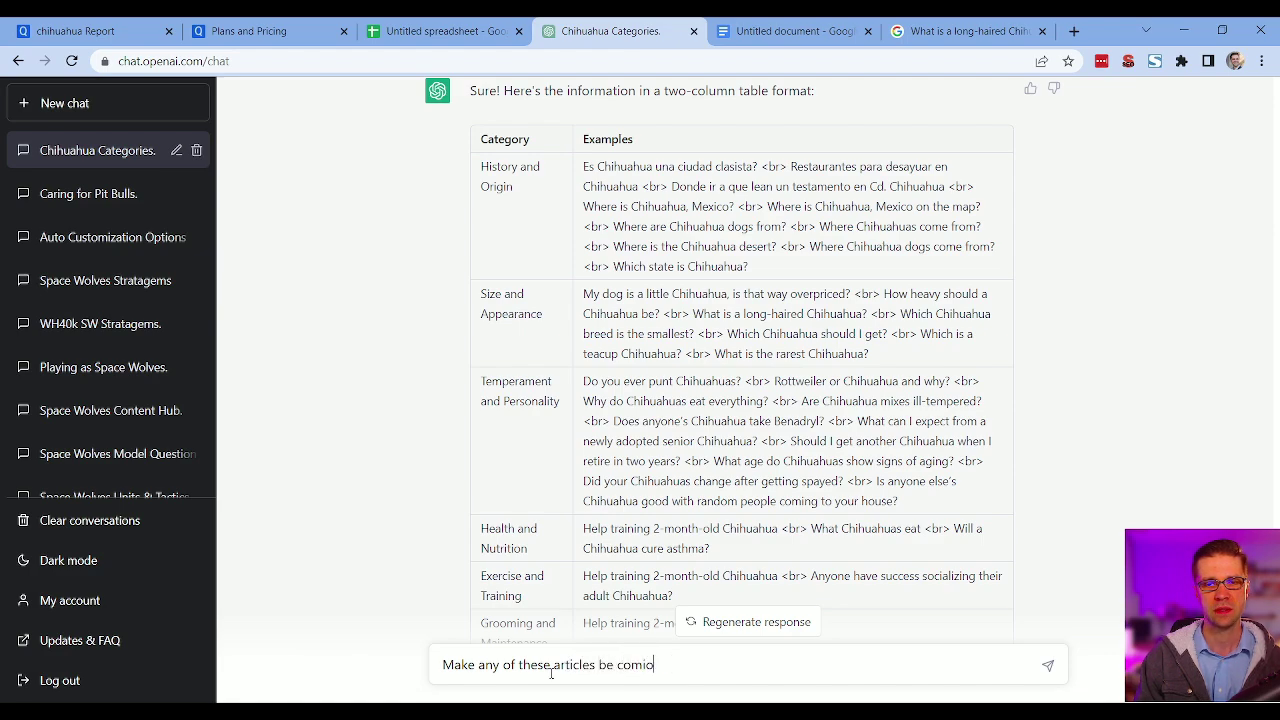
pyautogui.write('ticles be comibined and if so, why?')
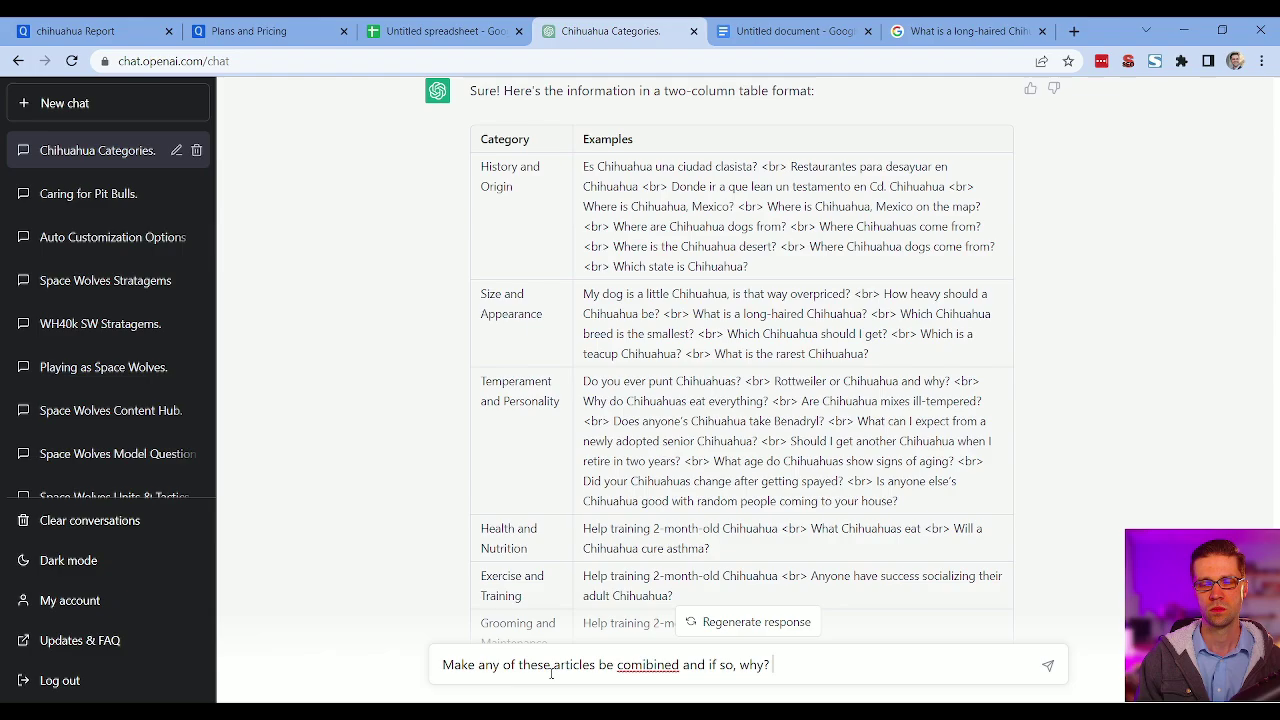
pyautogui.hotkey('ctrl', 'v')
pyautogui.press('Return')
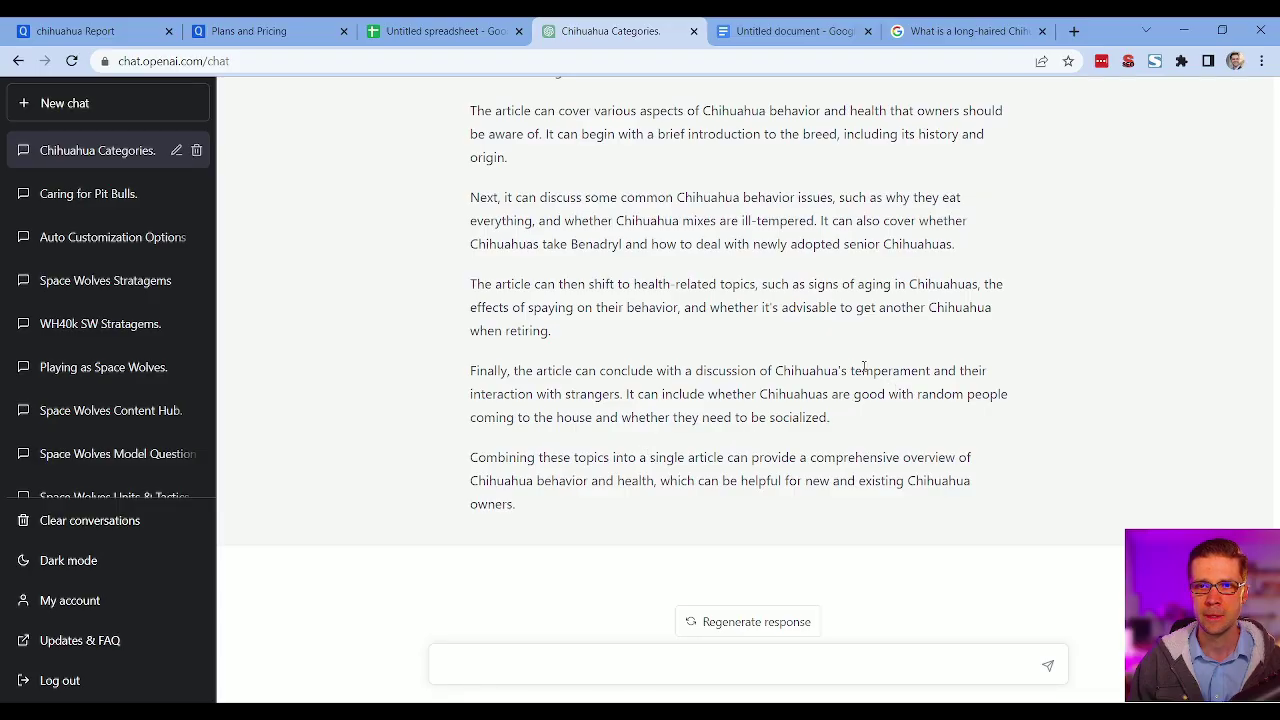
pyautogui.scroll(3, 643, 430)
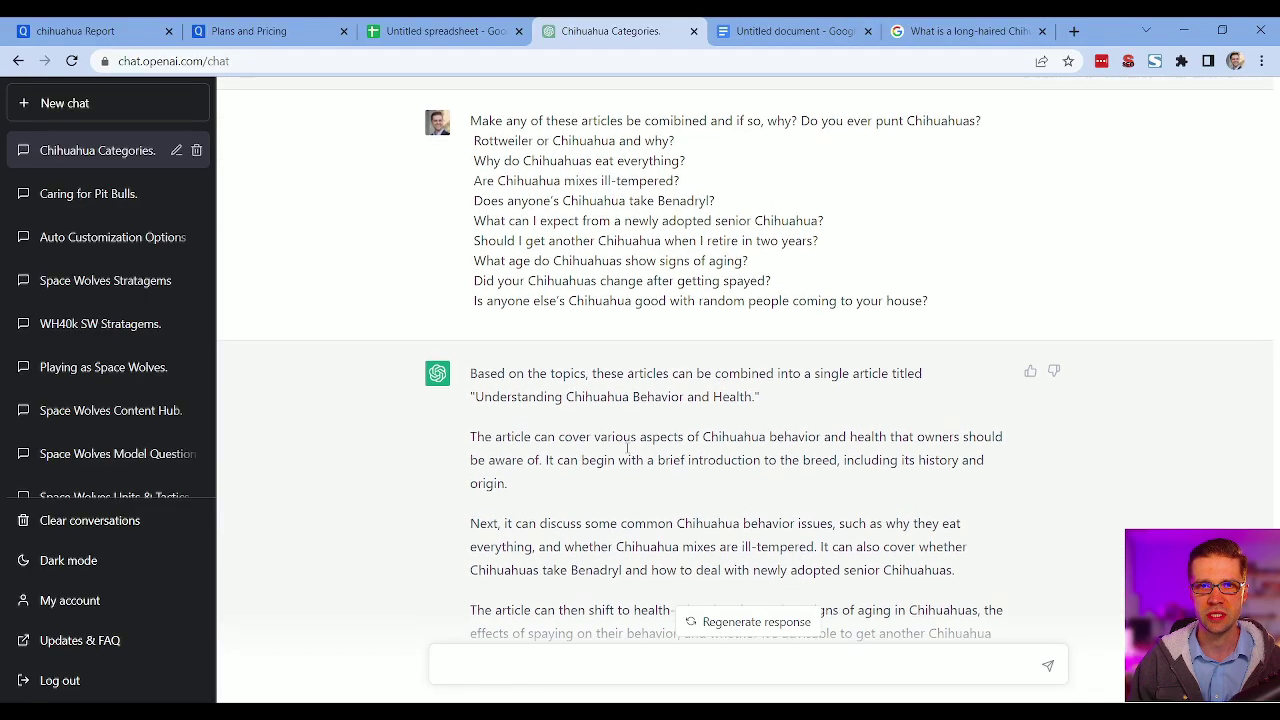
# - Ask ChatGPT which of the pasted questions can specifically be combined, and which ones
pyautogui.scroll(-3, 600, 550)
pyautogui.click(566, 656)
pyautogui.write('Which ar')
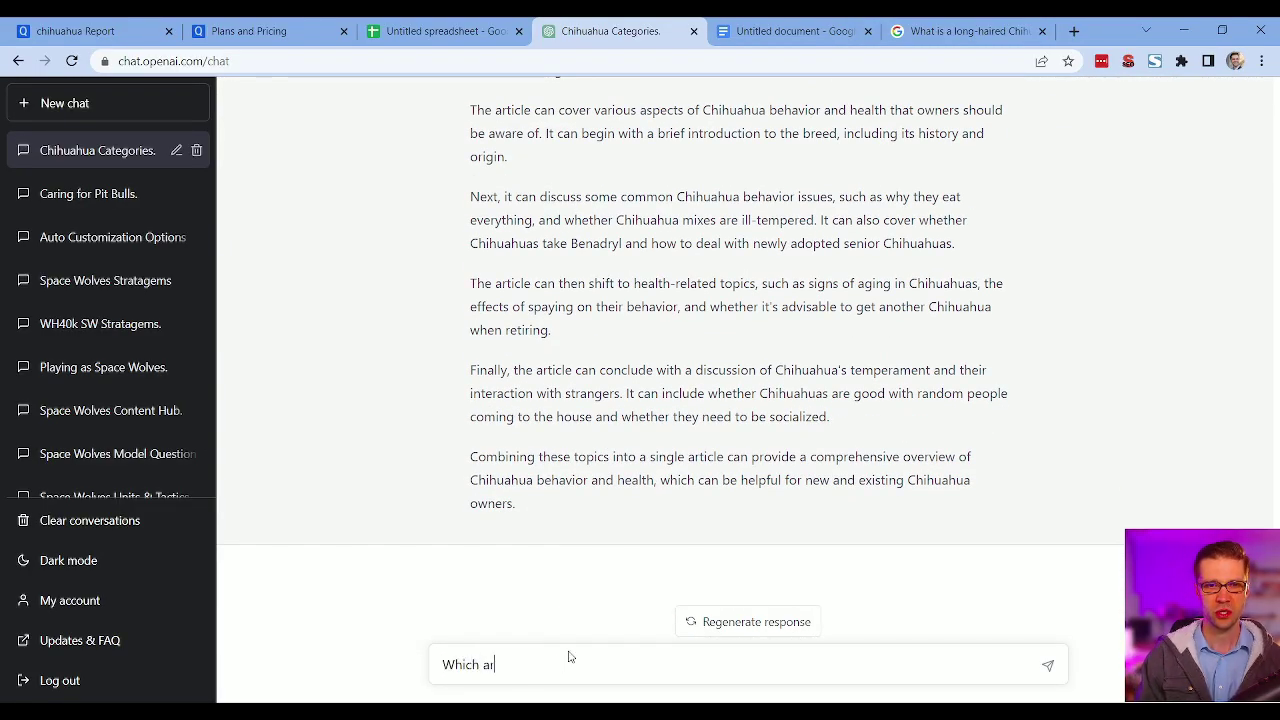
pyautogui.write('ticles of these (')
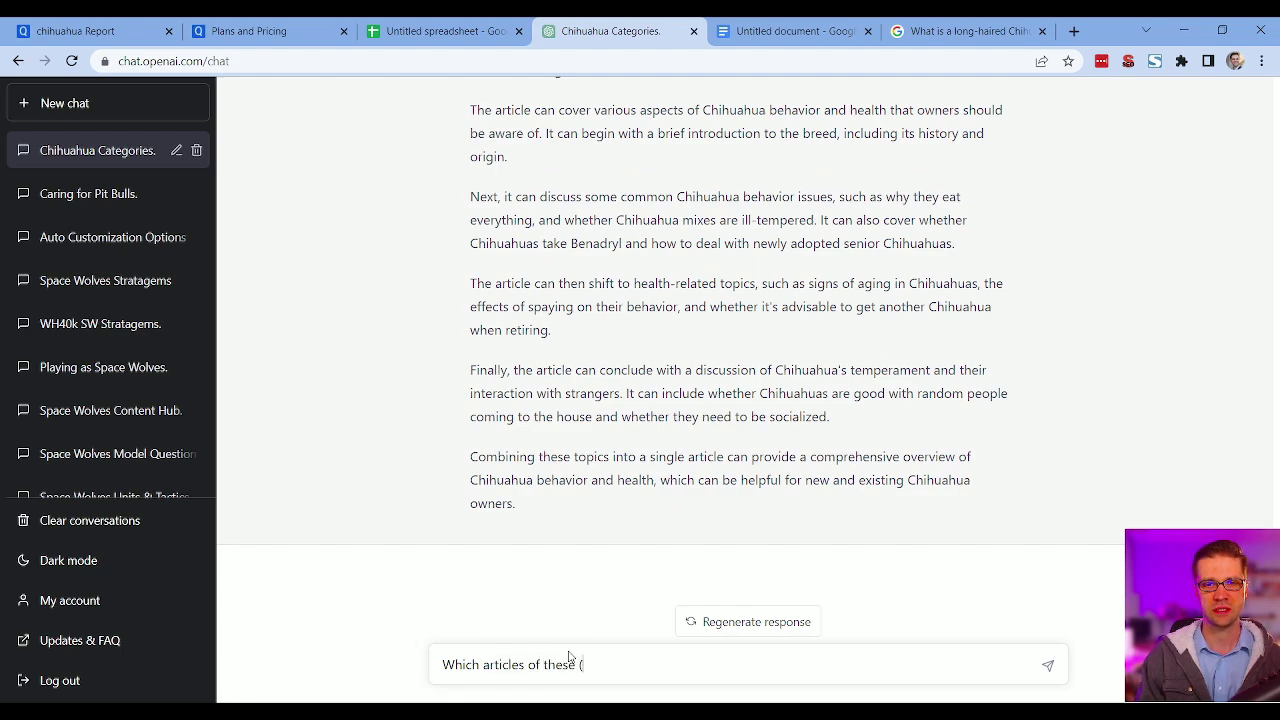
pyautogui.hotkey('ctrl', 'v')
pyautogui.hotkey('shift', 'Return')
pyautogui.hotkey('shift', 'Return')
pyautogui.write('Can be combined ')
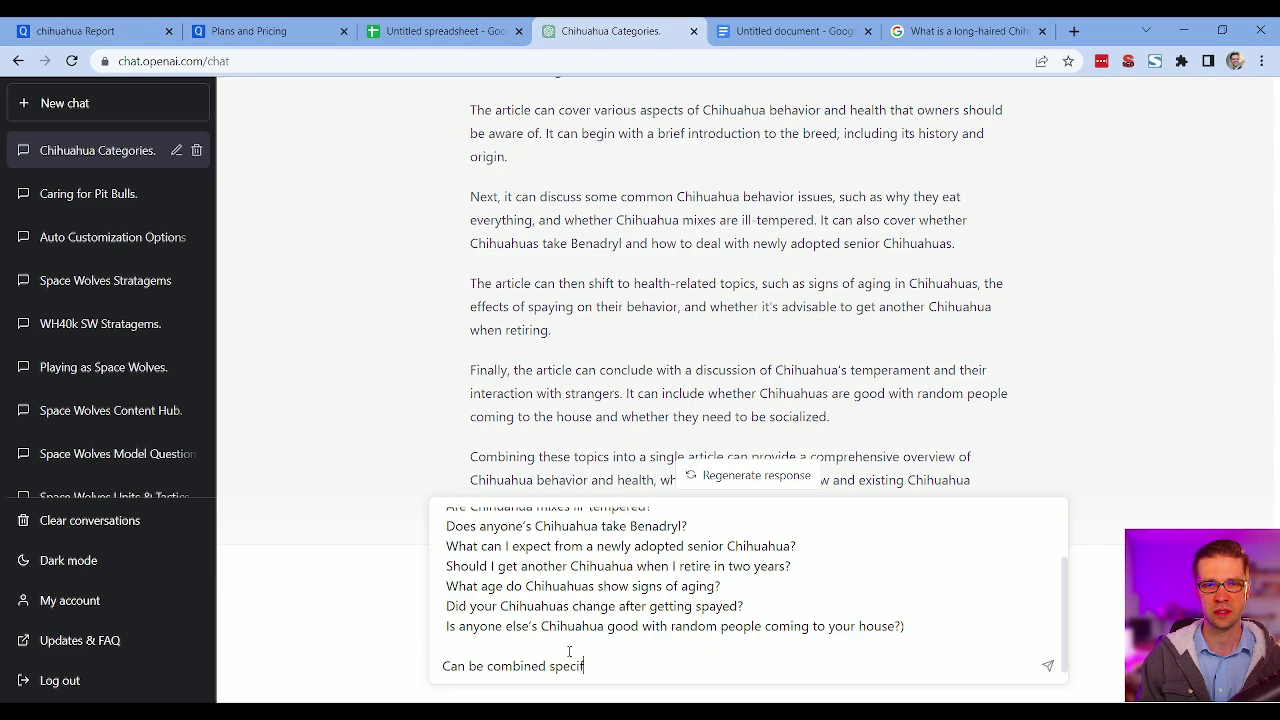
pyautogui.write('specifically. Tell me which ojnes')
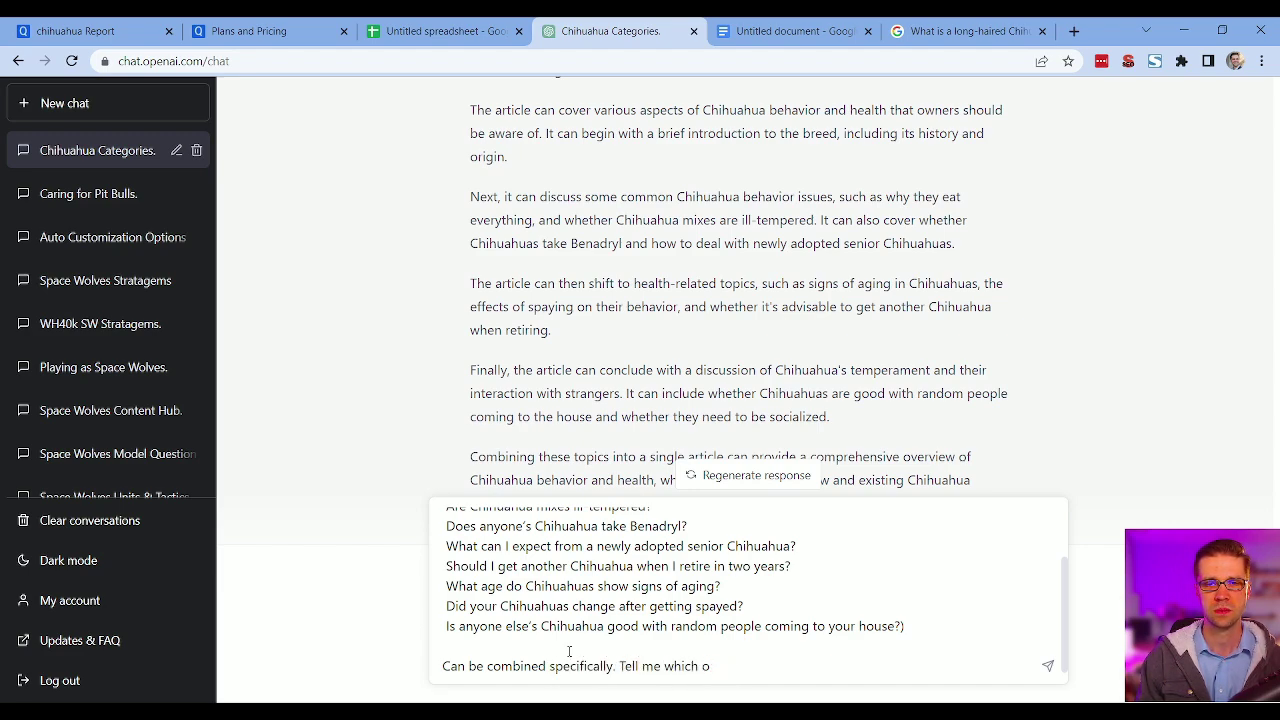
pyautogui.write('nes')
pyautogui.press('Return')
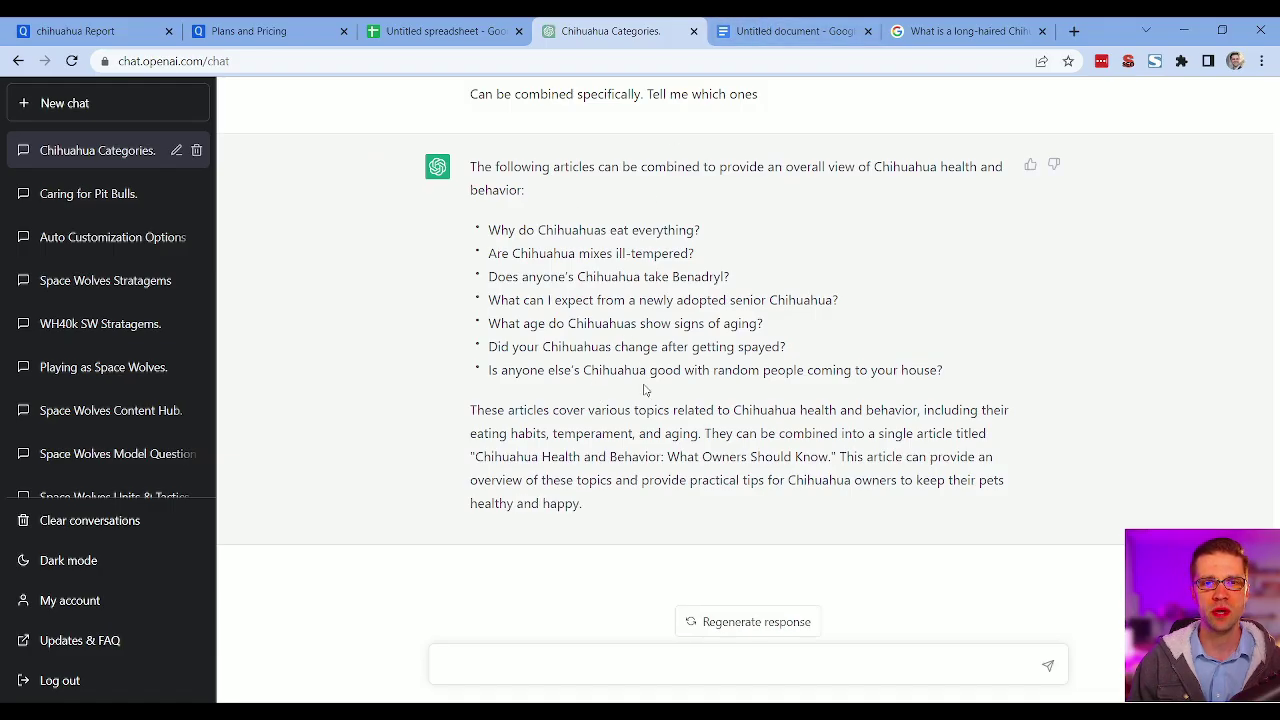
# - Copy 'Chihuahua health and behavior' from ChatGPT and search it in Google, scanning the results
pyautogui.moveTo(874, 168)
pyautogui.mouseDown()
pyautogui.moveTo(895, 195)
pyautogui.moveTo(530, 185)
pyautogui.mouseUp()
pyautogui.click(895, 195)
pyautogui.hotkey('ctrl', 'c')
pyautogui.click(965, 31)
pyautogui.tripleClick(508, 97)
pyautogui.hotkey('ctrl', 'v')
pyautogui.press('Return')
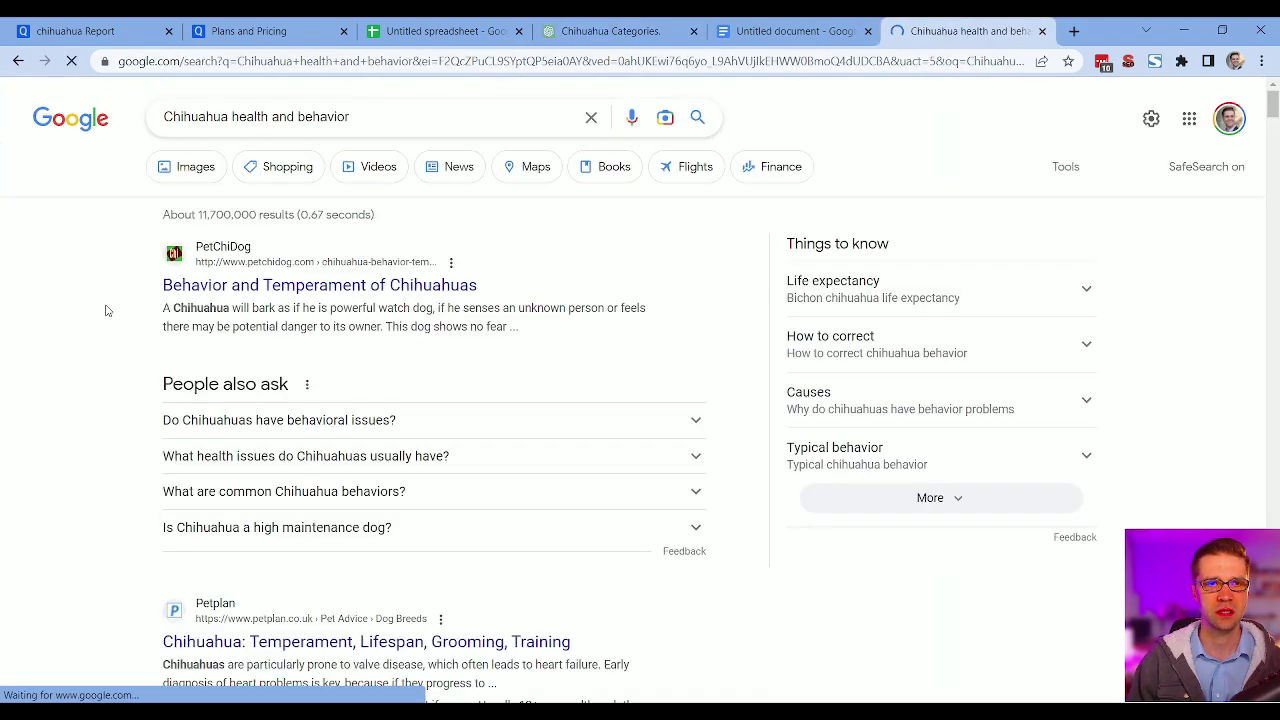
pyautogui.scroll(-3, 108, 318)
pyautogui.scroll(-4, 109, 320)
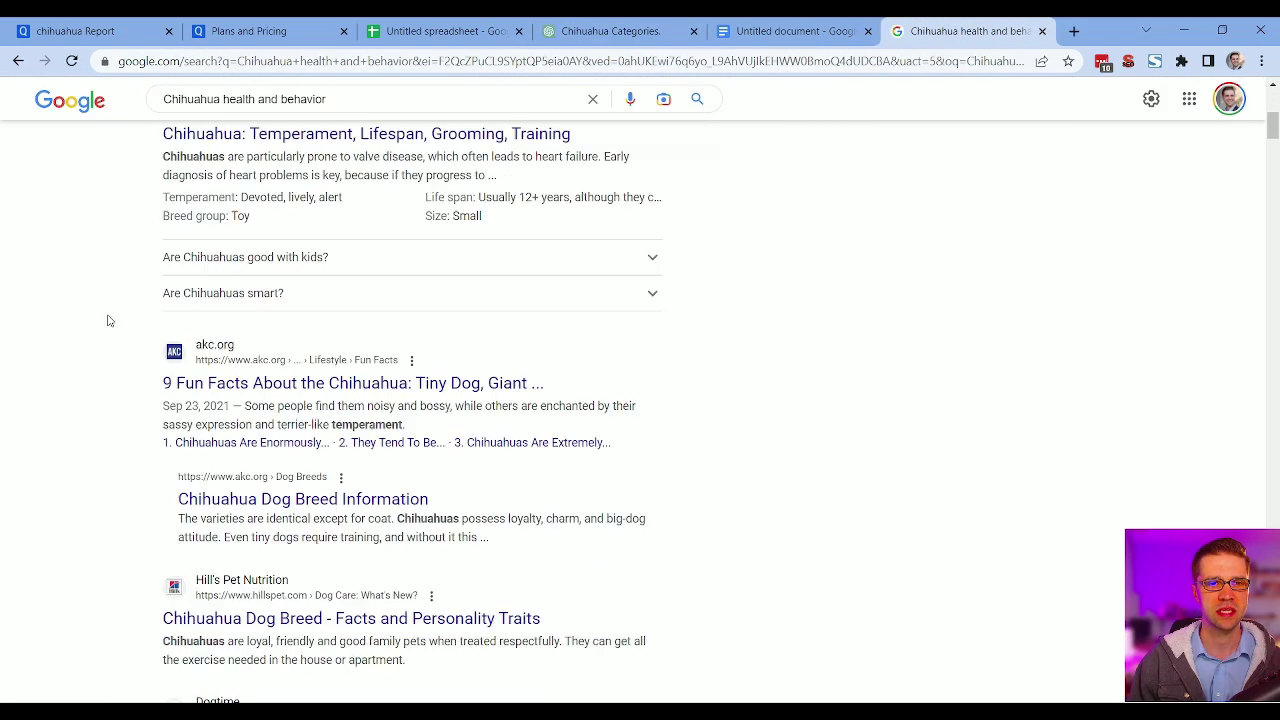
pyautogui.scroll(8, 112, 372)
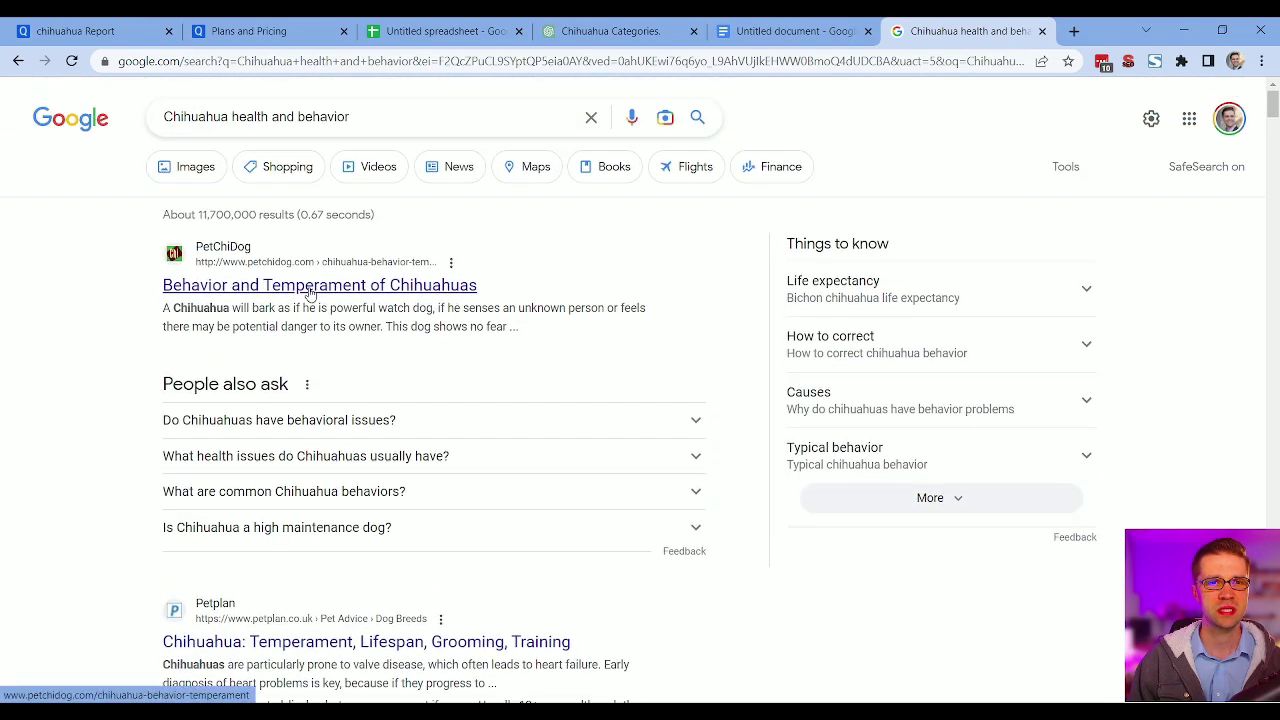
pyautogui.scroll(-10, 26, 457)
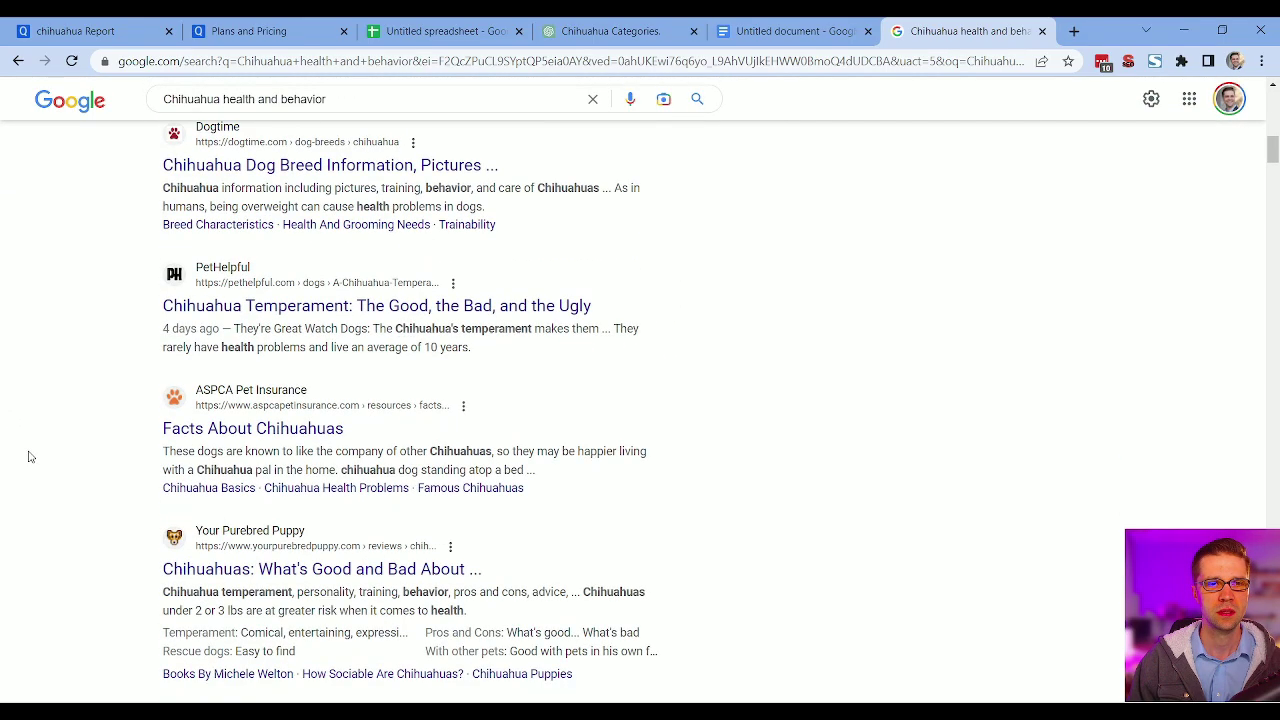
pyautogui.scroll(10, 101, 457)
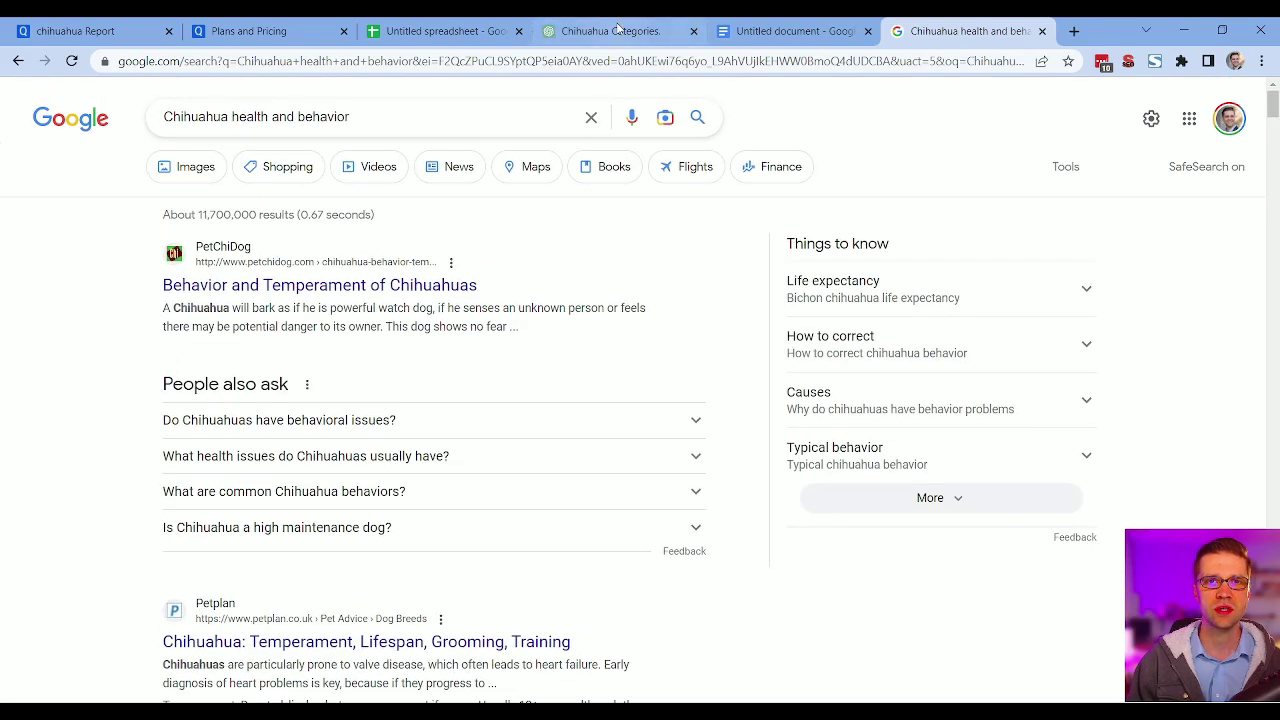
# - Back in the Chihuahua Categories chat, select the seven combinable questions and the article topic
pyautogui.click(767, 24)
pyautogui.click(630, 31)
pyautogui.click(662, 437)
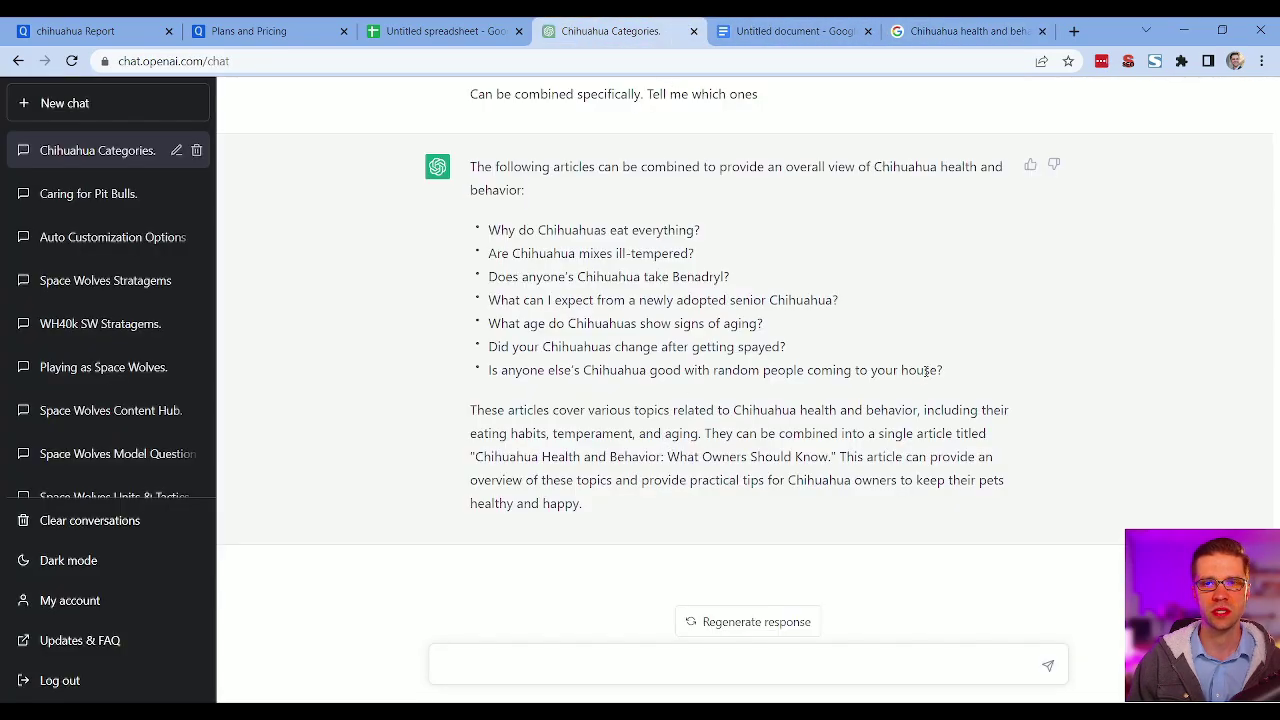
pyautogui.moveTo(944, 372); pyautogui.dragTo(486, 229)
pyautogui.click(477, 257)
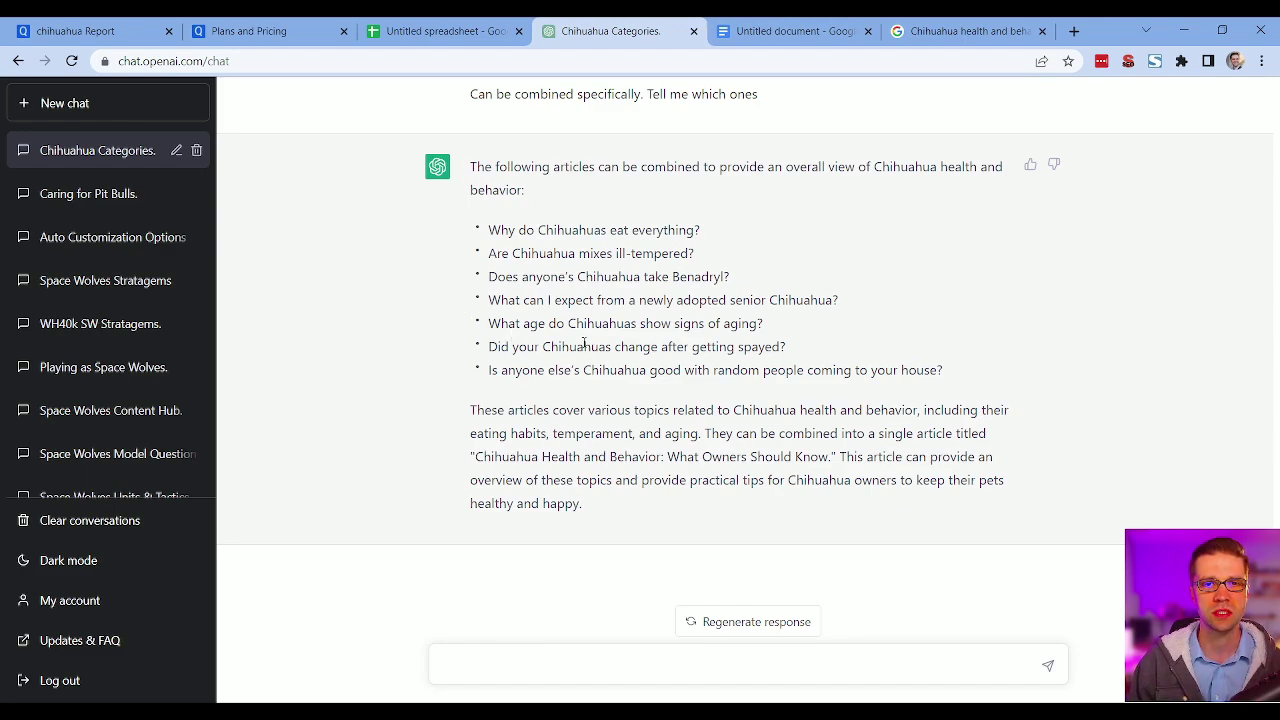
pyautogui.moveTo(486, 238); pyautogui.dragTo(966, 372)
pyautogui.click(920, 197)
pyautogui.moveTo(876, 166)
pyautogui.mouseDown()
pyautogui.moveTo(478, 190)
pyautogui.moveTo(527, 189)
pyautogui.mouseUp()
pyautogui.click(524, 188)
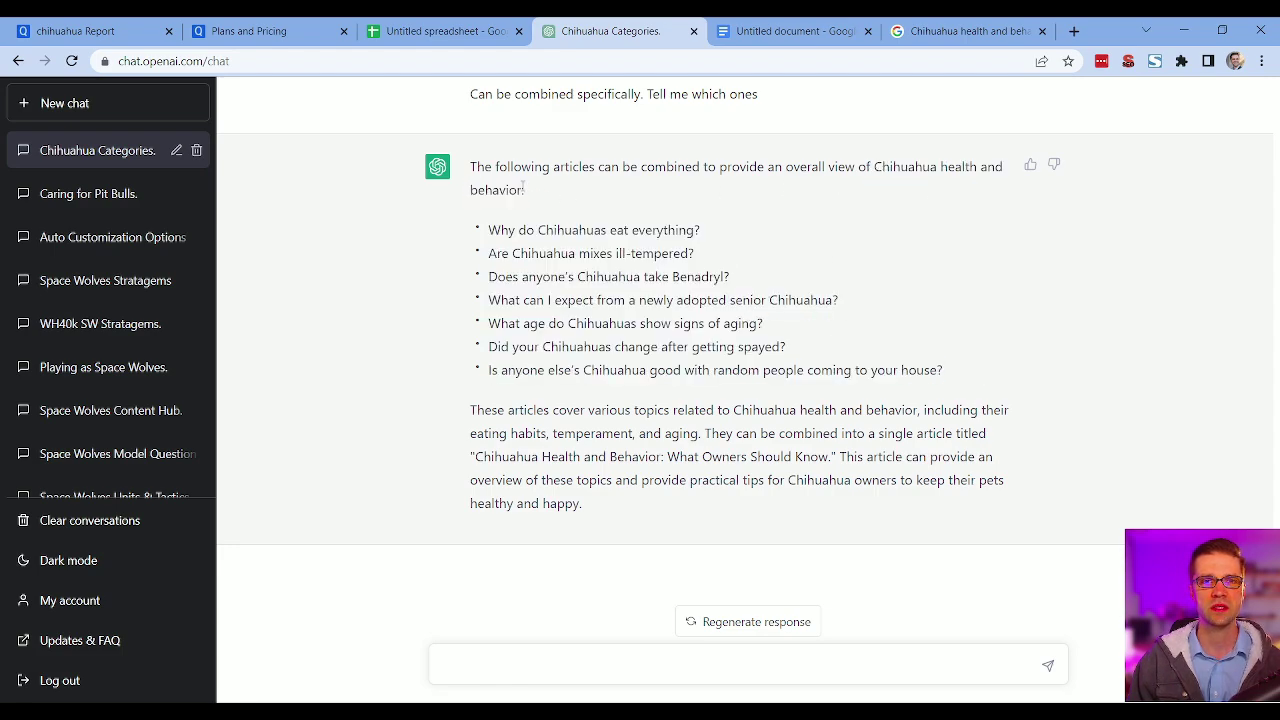
pyautogui.moveTo(874, 168); pyautogui.dragTo(522, 193)
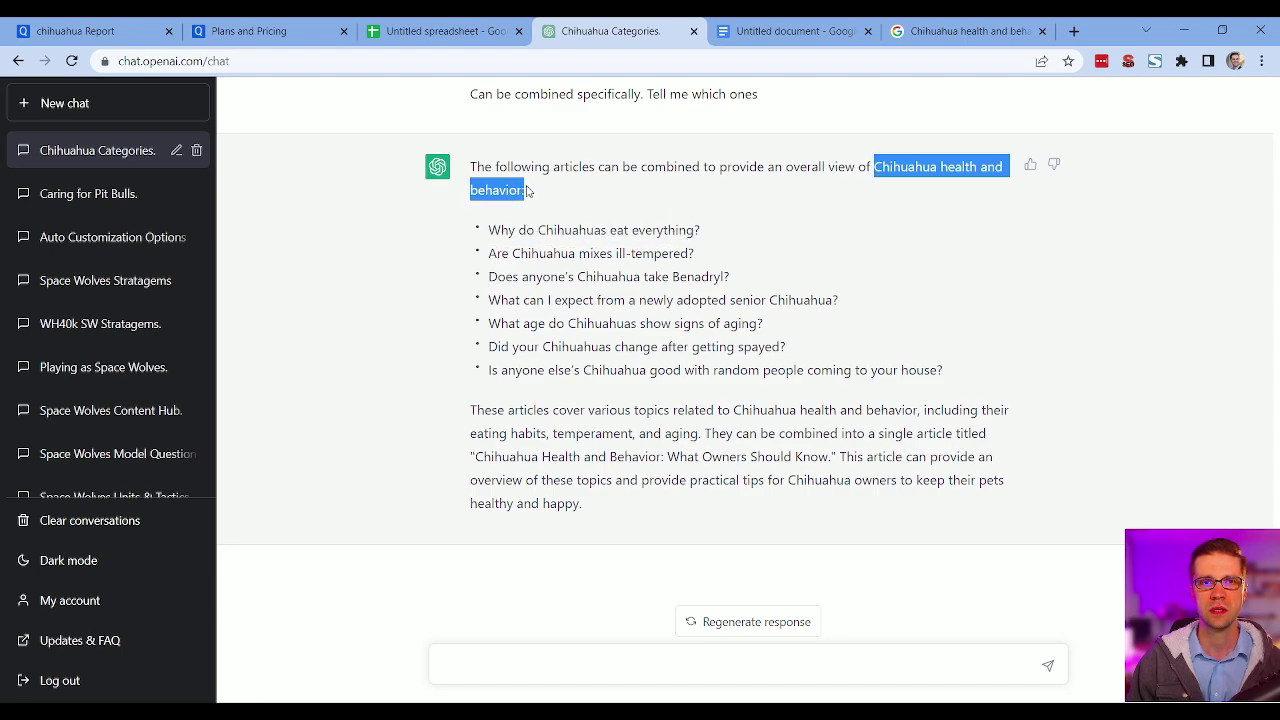
# - Send 'Write an outline for this article:' with 'Chihuahua health and behavior' and review the outline
pyautogui.click(593, 661)
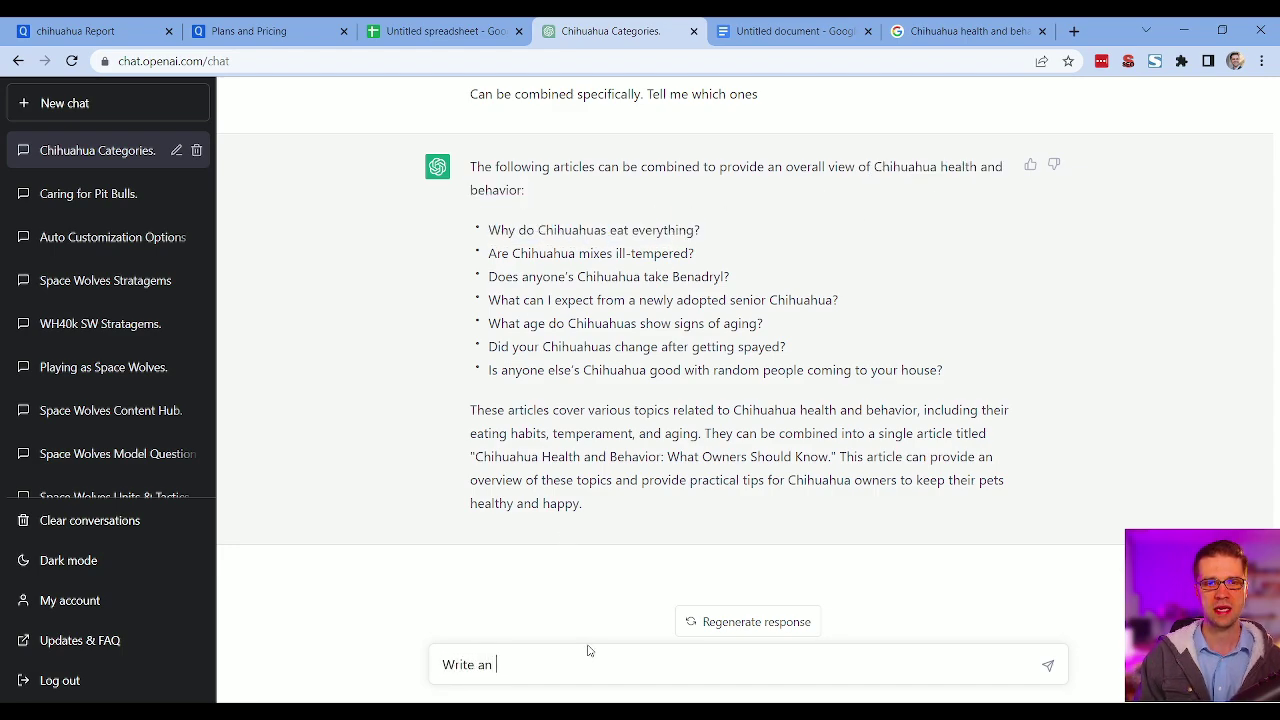
pyautogui.write('Write an outline for t')
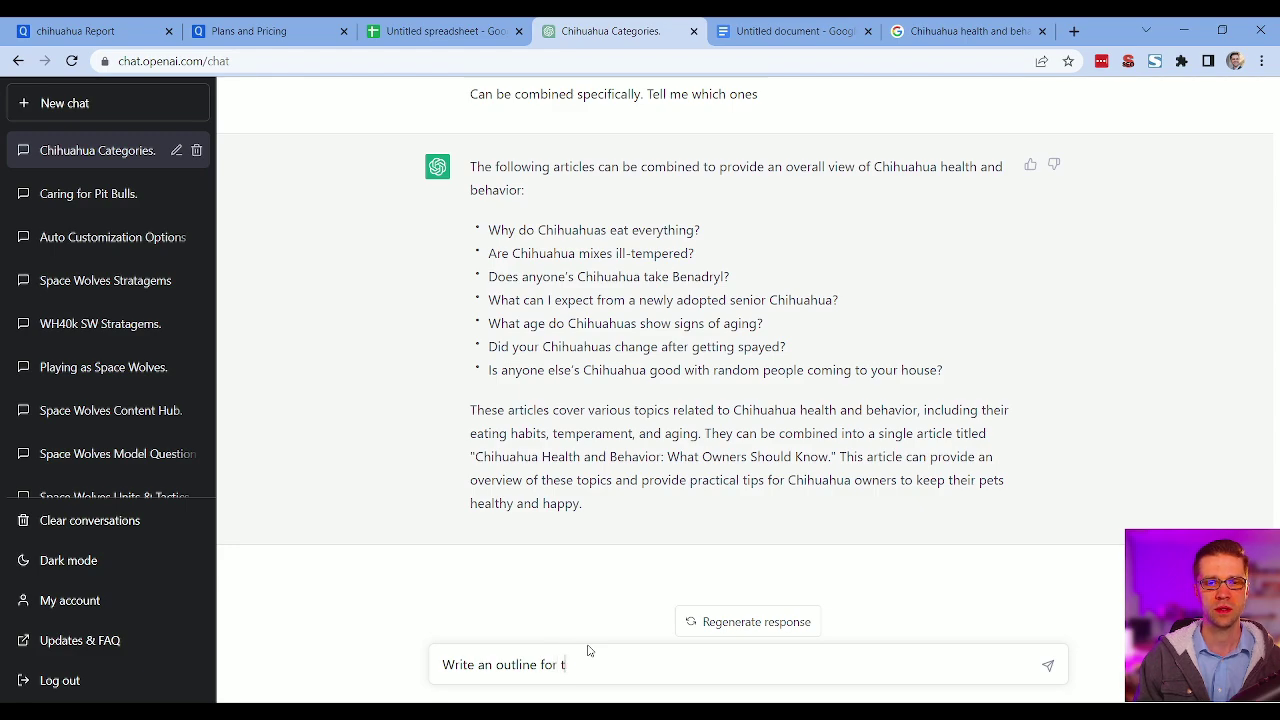
pyautogui.write('his article:')
pyautogui.hotkey('ctrl', 'v')
pyautogui.press('Return')
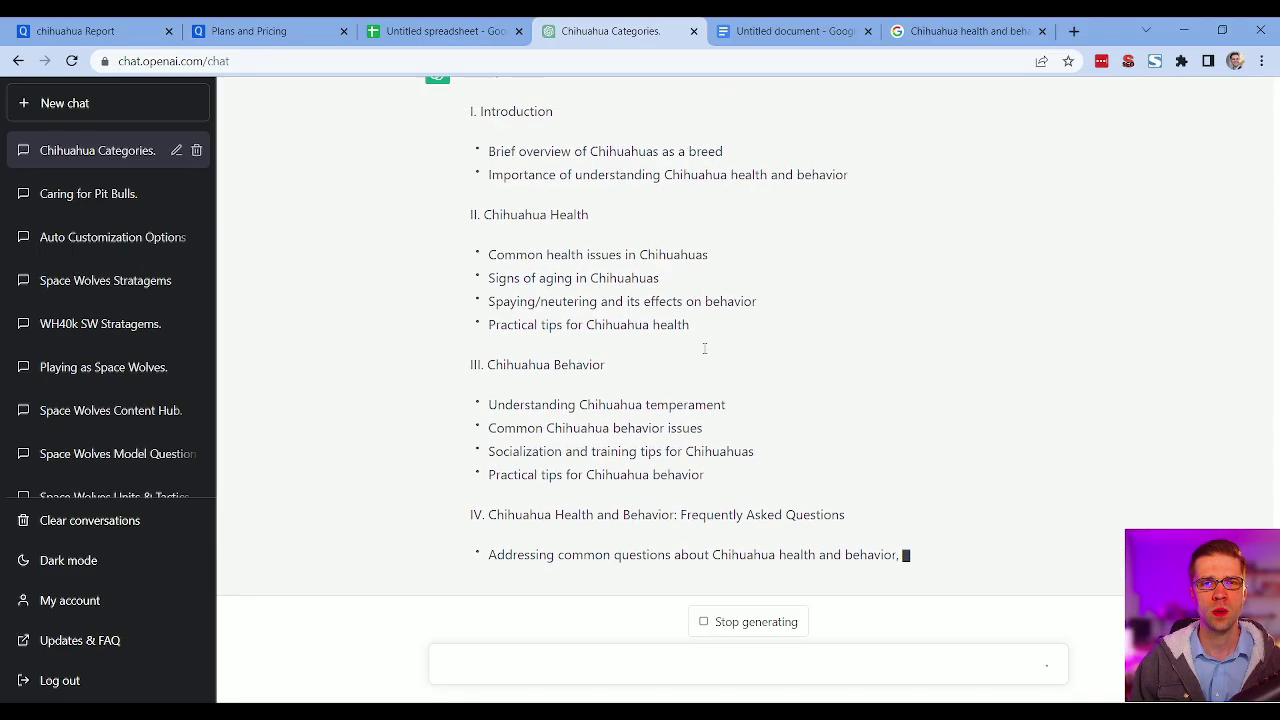
pyautogui.scroll(5, 704, 348)
pyautogui.moveTo(484, 186); pyautogui.dragTo(975, 327)
pyautogui.click(852, 357)
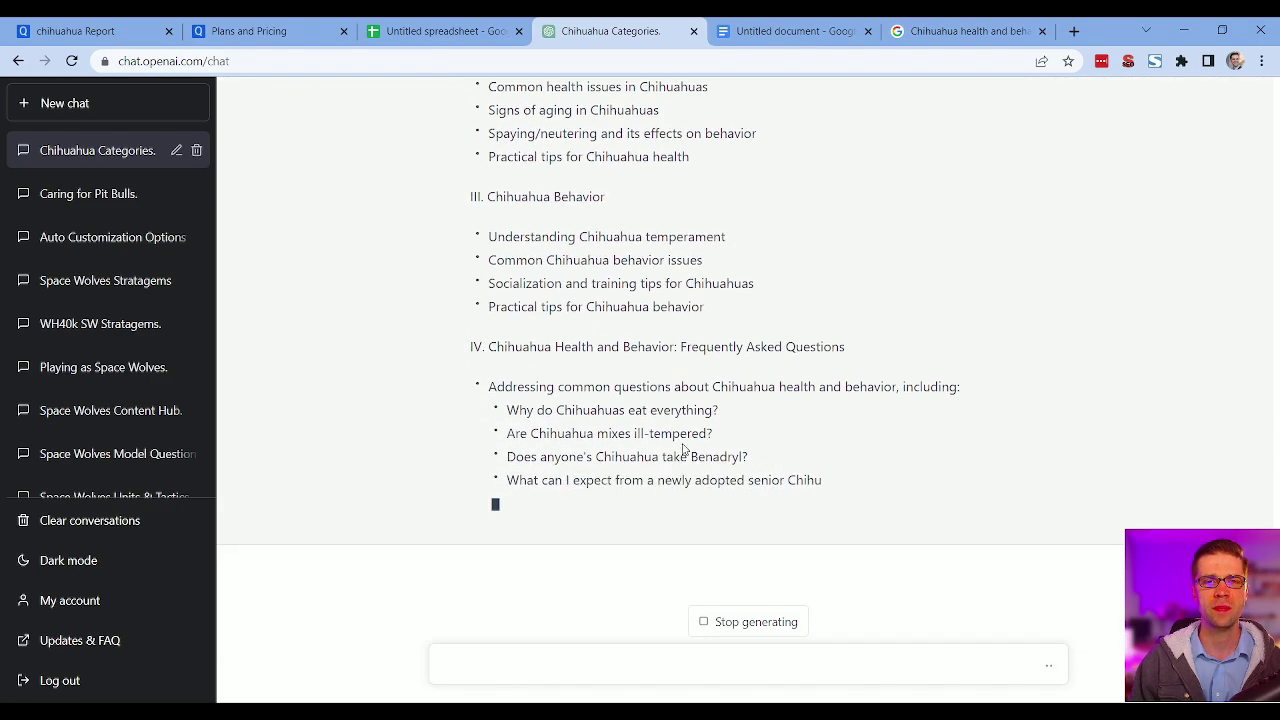
pyautogui.scroll(3, 681, 466)
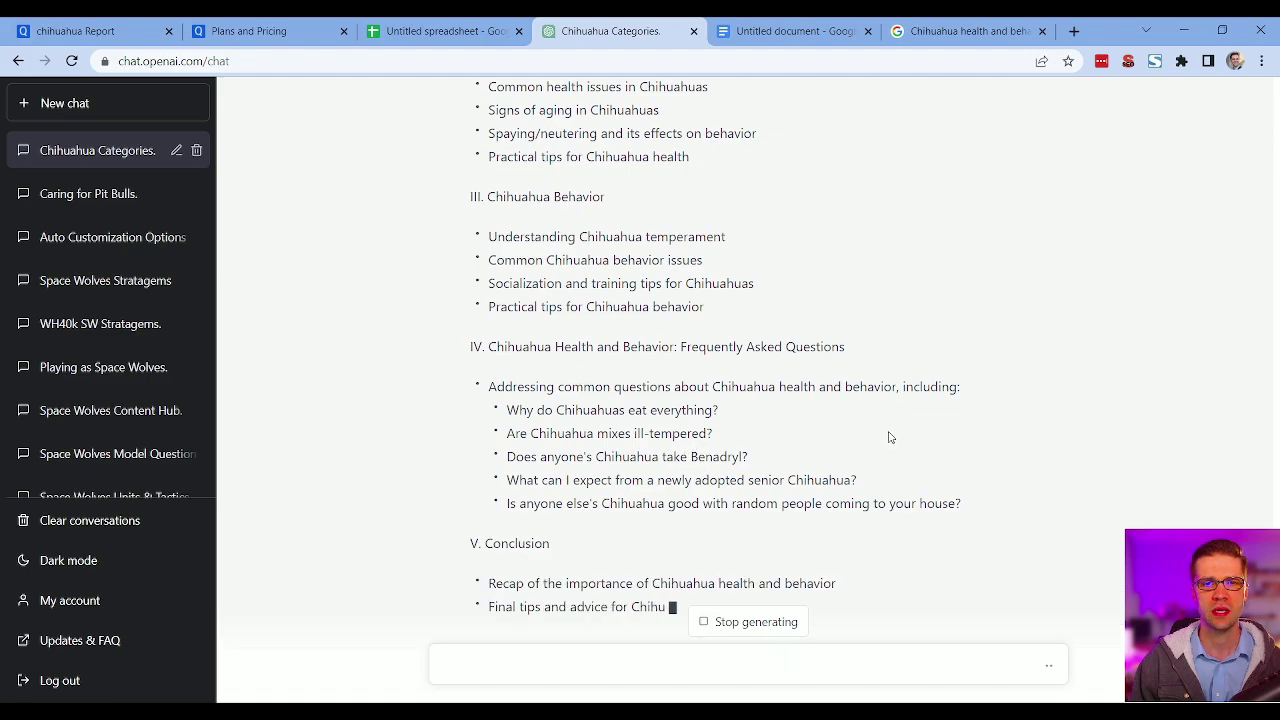
pyautogui.scroll(10, 760, 430)
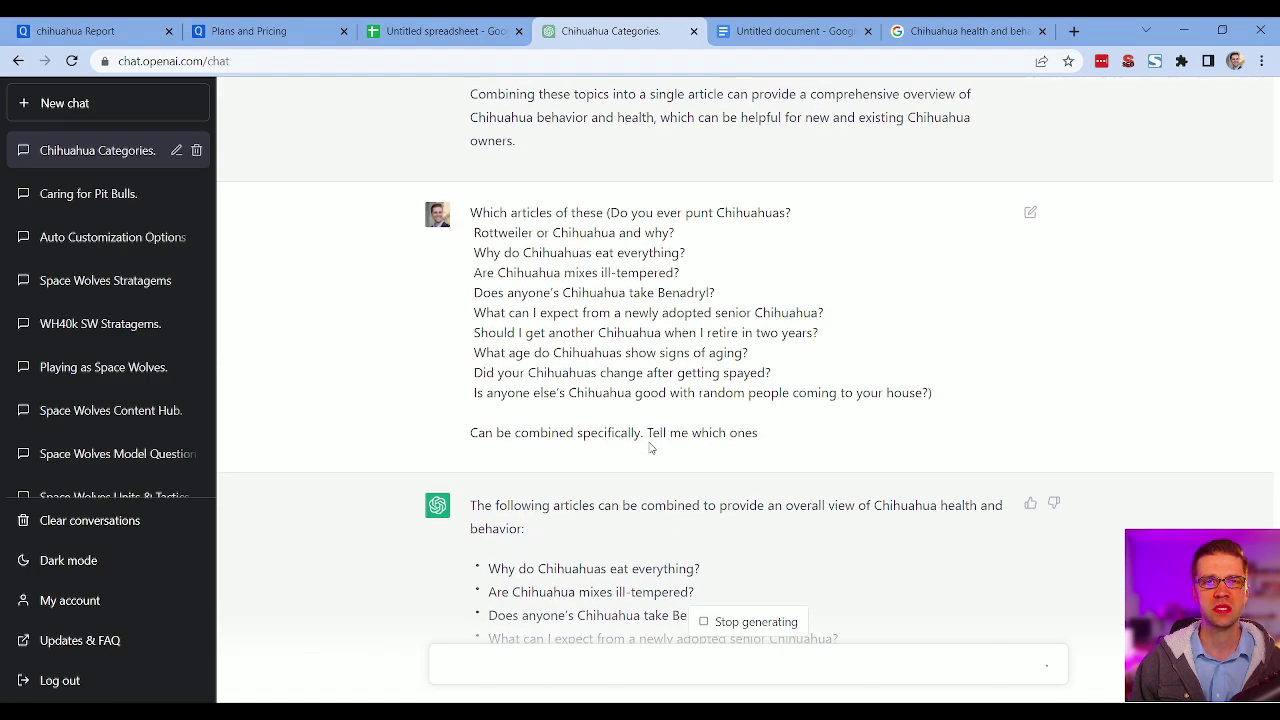
pyautogui.scroll(-10, 650, 446)
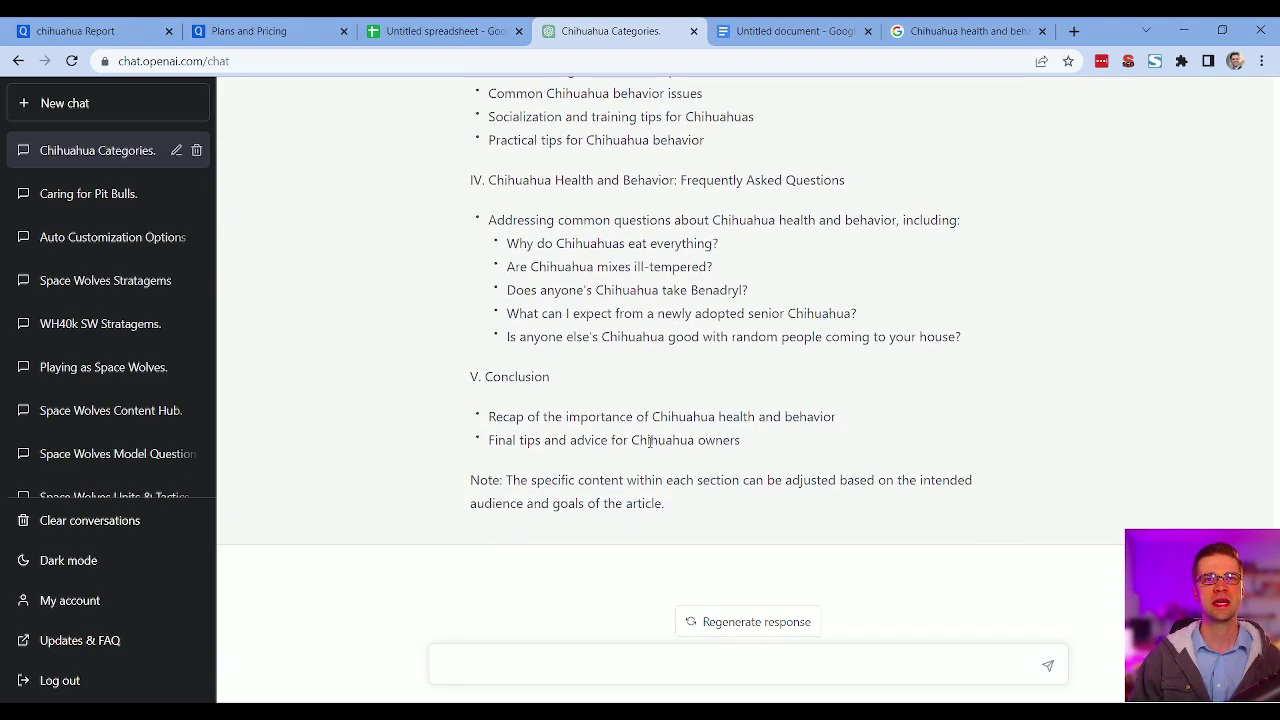